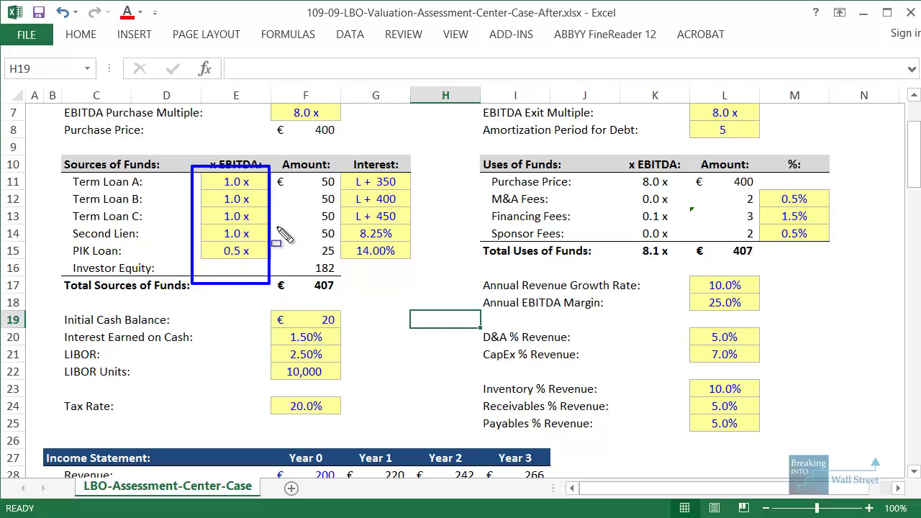
Open Goal Seek from the EBITDA Purchase Multiple cell, view its input fields, and close it without running.
key("Escape")
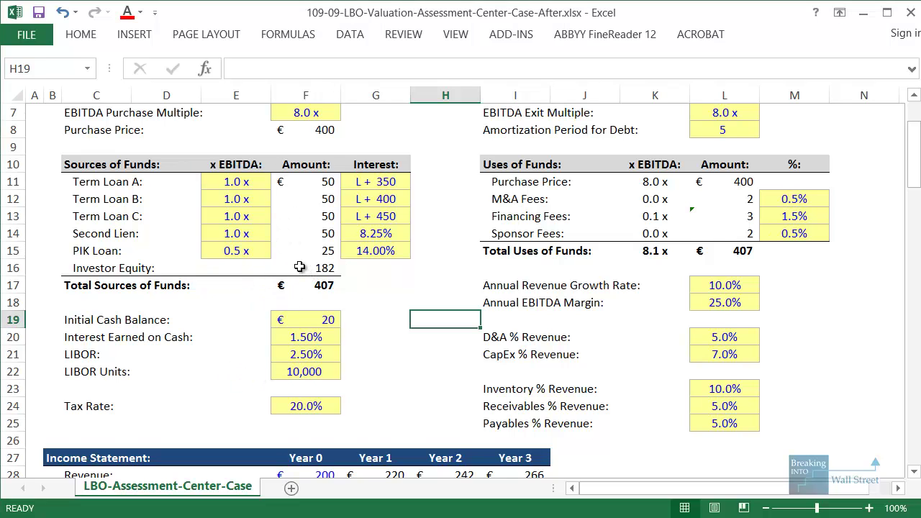
scroll(299, 267, "up", 2)
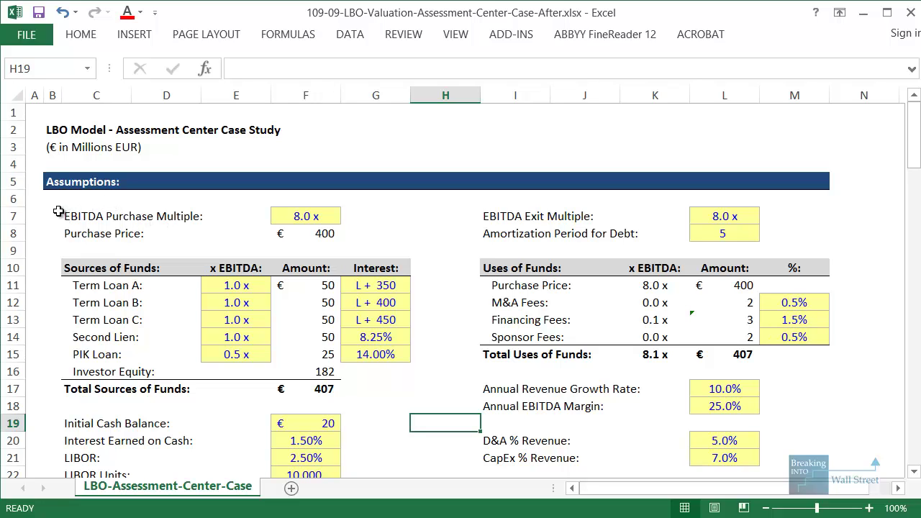
mouse_move(58, 207)
left_mouse_down()
mouse_move(356, 229)
mouse_move(342, 225)
left_mouse_up()
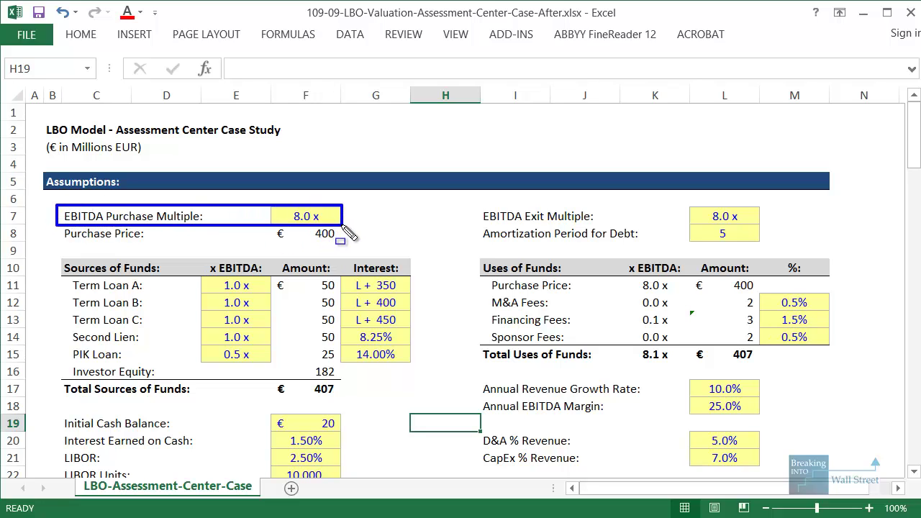
key("Escape")
left_click(303, 217)
key("alt+a")
key("w")
key("g")
left_click_drag(751, 245, 376, 173)
mouse_move(317, 184)
left_mouse_down()
mouse_move(514, 203)
mouse_move(517, 249)
left_mouse_up()
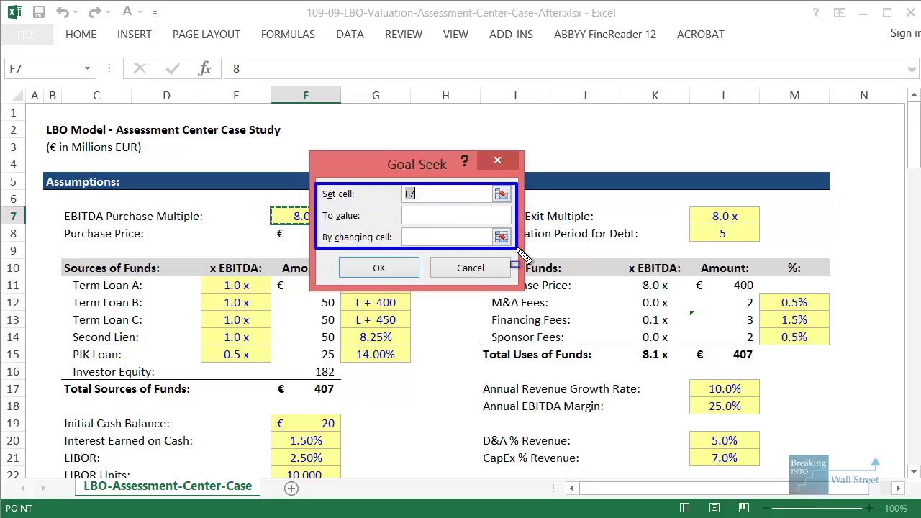
key("Escape")
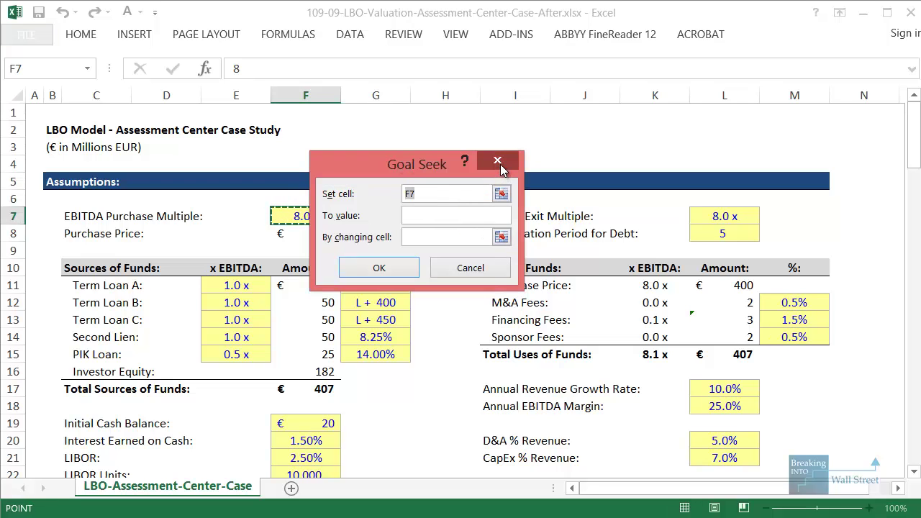
left_click(498, 163)
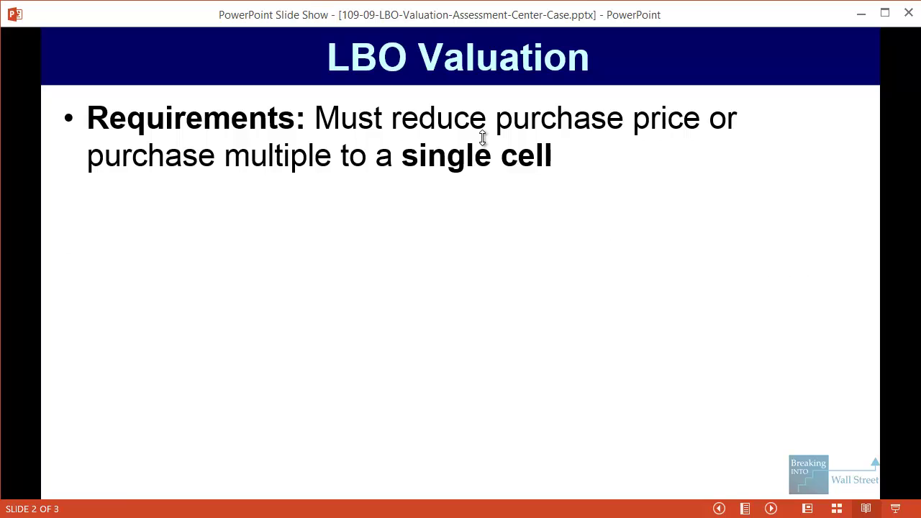
Reveal the circular-references requirement on the PowerPoint slide and return to the LBO workbook in Excel.
left_click(482, 138)
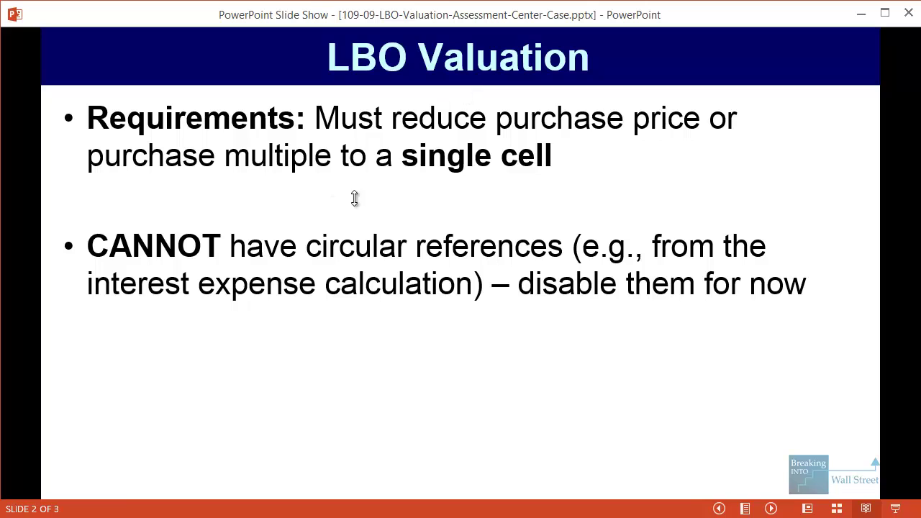
key("alt+Tab")
scroll(317, 418, "down", 2)
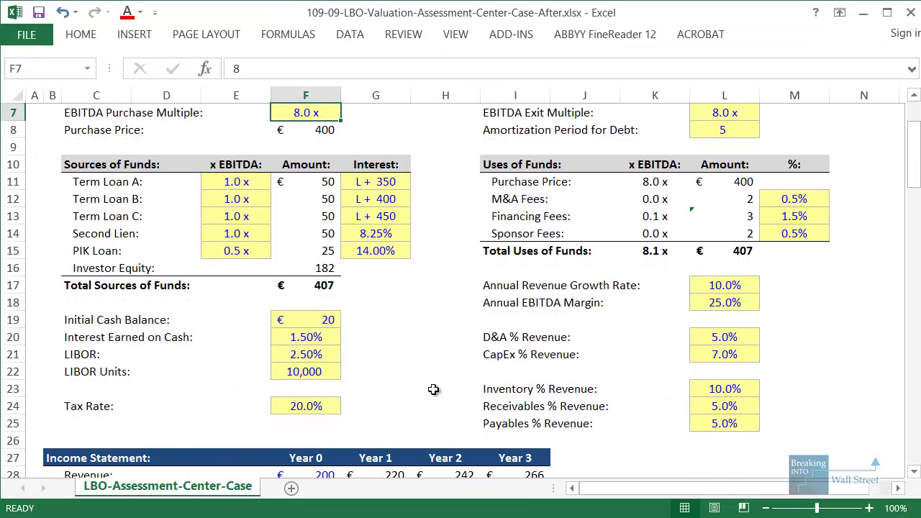
Inspect the amount formulas for M&A Fees and Sponsor Fees in the Uses of Funds table.
left_click(432, 390)
left_click(734, 203)
scroll(668, 232, "up", 1)
key("F2")
key("Escape")
key("Down")
key("Down")
key("F2")
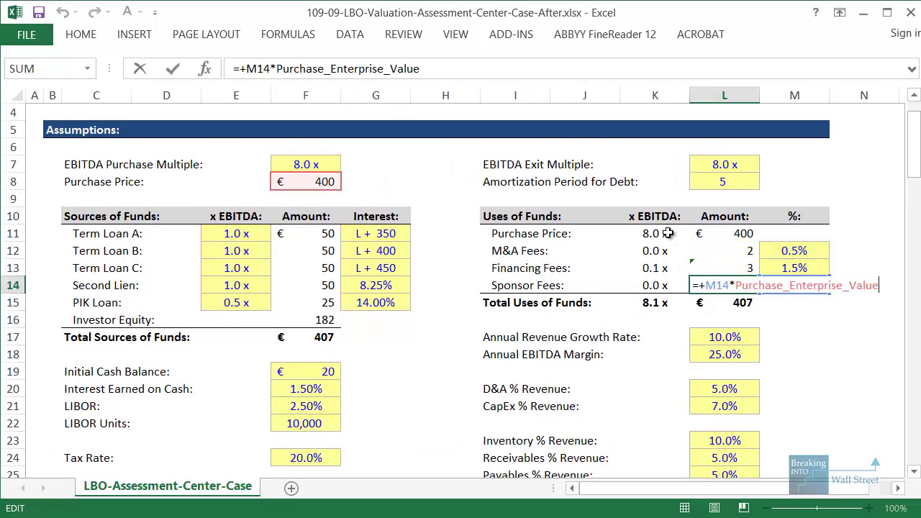
Trace how Purchase Price relates to M&A Fees, Sponsor Fees and Investor Equity, and leave the Sponsor Fees formula unedited.
left_click_drag(59, 171, 348, 192)
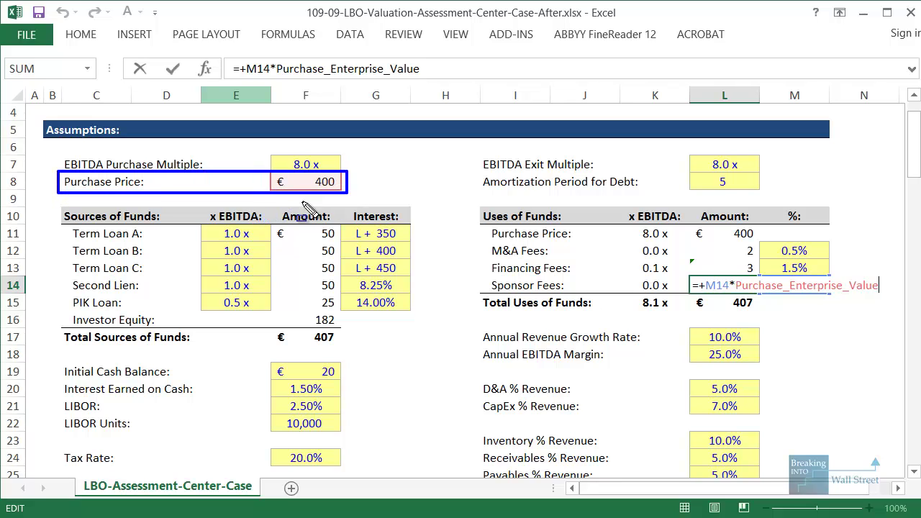
mouse_move(479, 237)
left_mouse_down()
mouse_move(589, 272)
mouse_move(740, 275)
mouse_move(756, 260)
left_mouse_up()
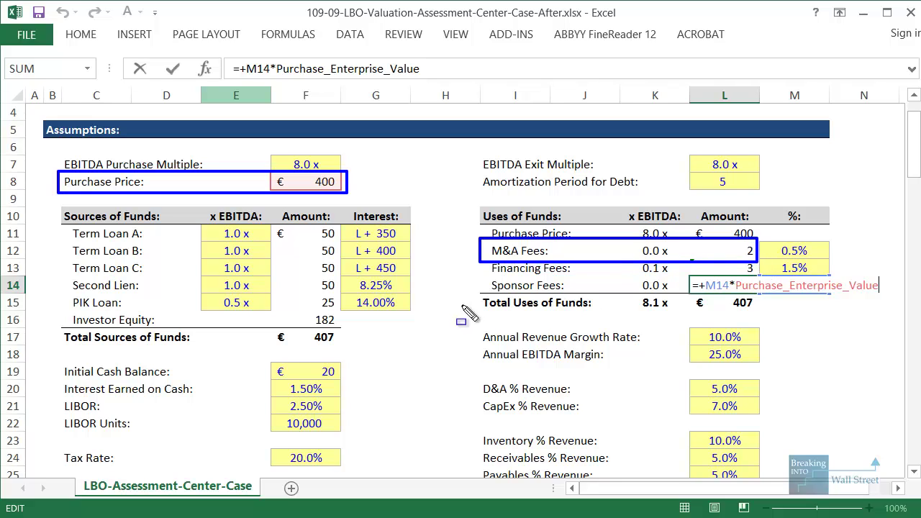
left_click_drag(491, 277, 807, 301)
left_click_drag(272, 311, 346, 328)
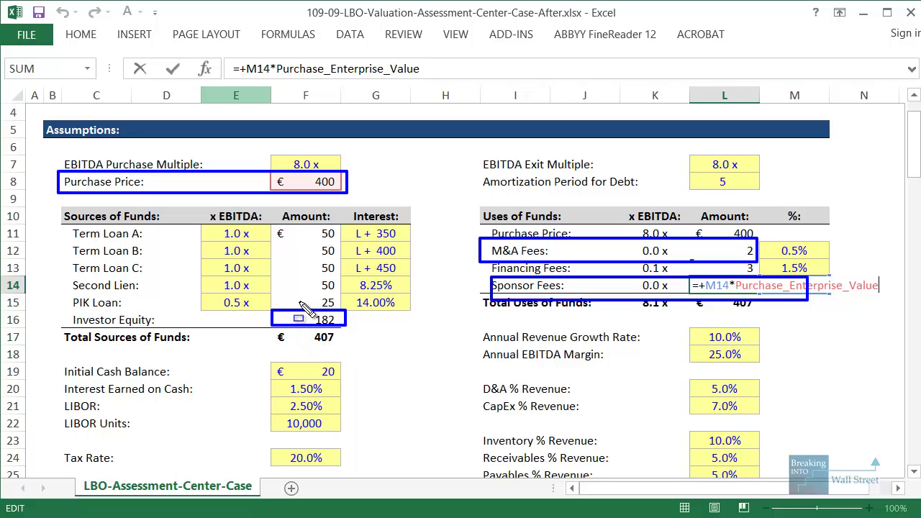
key("Escape")
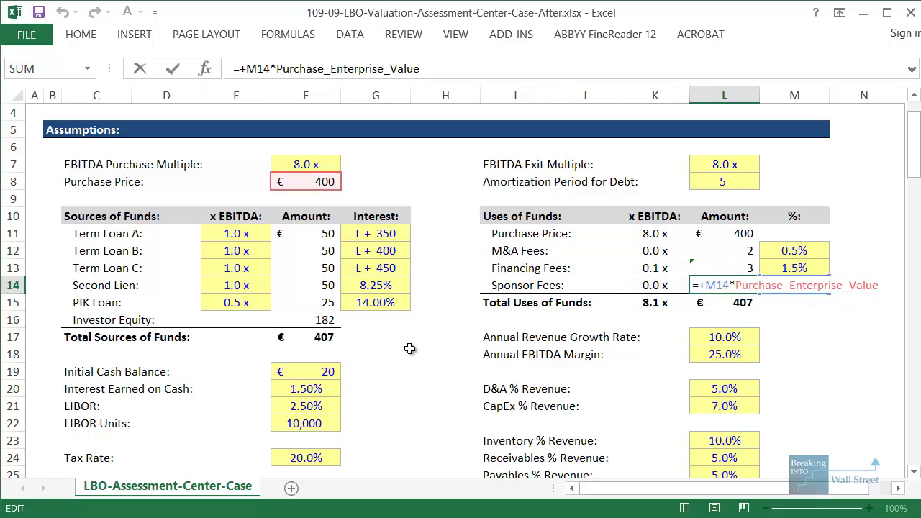
scroll(409, 358, "down", 9)
key("Escape")
Inspect the Year 1 Term Loan B interest formula and its reference to the Year 0 debt balance.
scroll(410, 358, "up", 1)
scroll(409, 357, "down", 12)
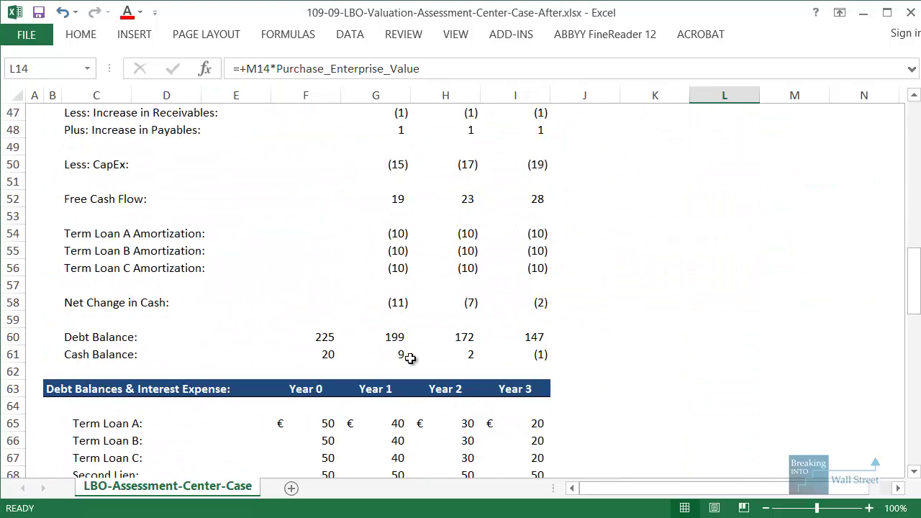
scroll(409, 358, "down", 1)
scroll(422, 318, "up", 2)
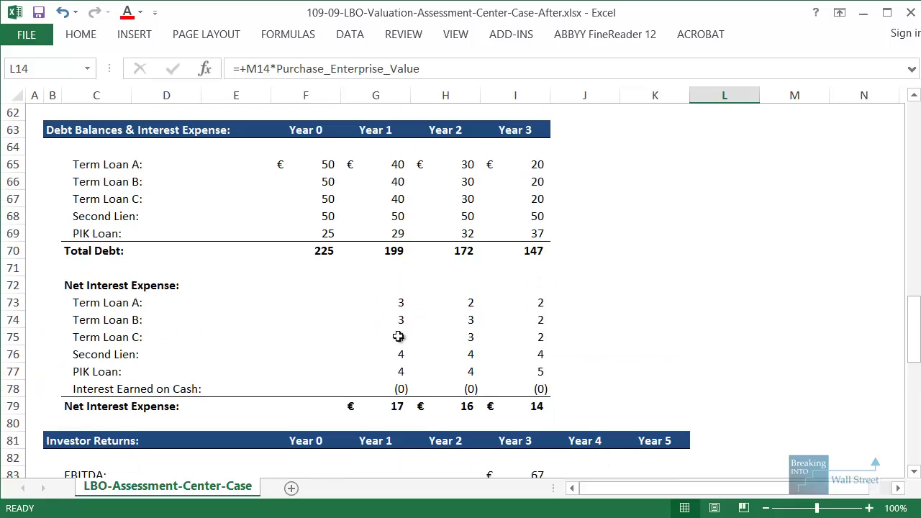
left_click(347, 315)
key("F2")
key("ctrl+2")
left_click_drag(259, 164, 353, 192)
left_click_drag(64, 308, 571, 331)
mouse_move(277, 105)
left_mouse_down()
mouse_move(383, 174)
mouse_move(330, 153)
left_mouse_up()
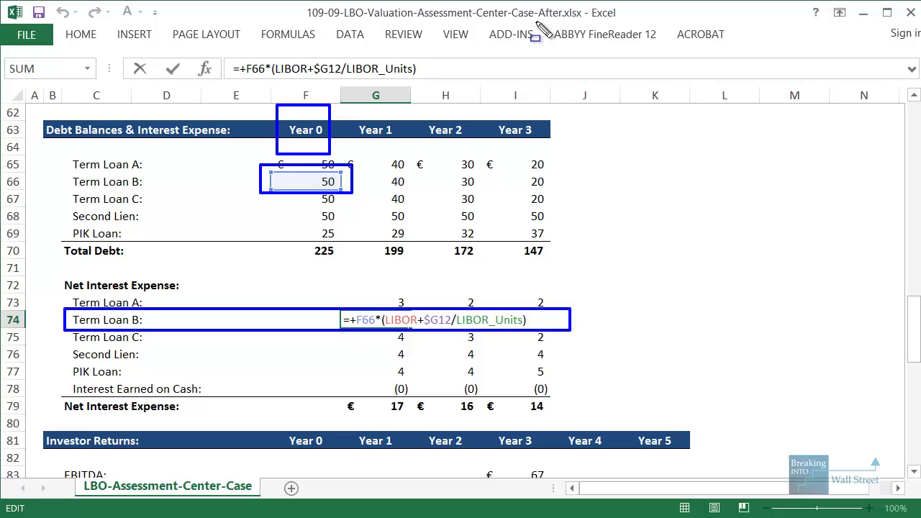
key("Escape")
Switch to the PowerPoint slide show, reveal the Exit requirement, and return to the LBO workbook in Excel.
key("alt+Tab")
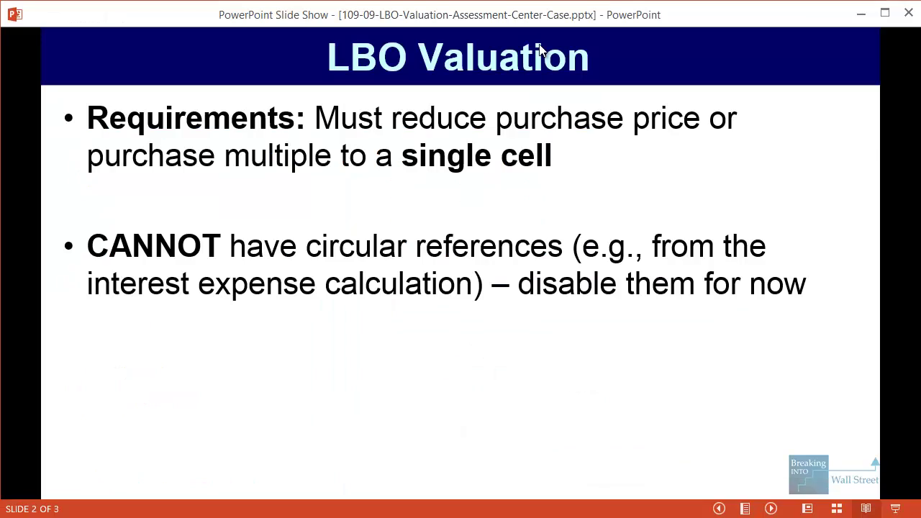
key("Right")
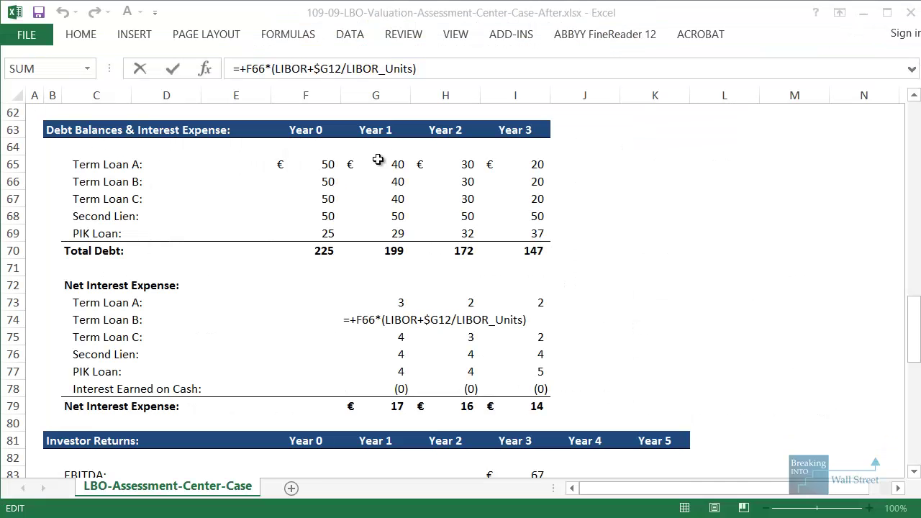
key("Escape")
Examine the Investor Returns section across Years 0 to 5, including the Cash-on-Cash Multiple and IRR cells.
scroll(339, 208, "down", 7)
left_click(335, 230)
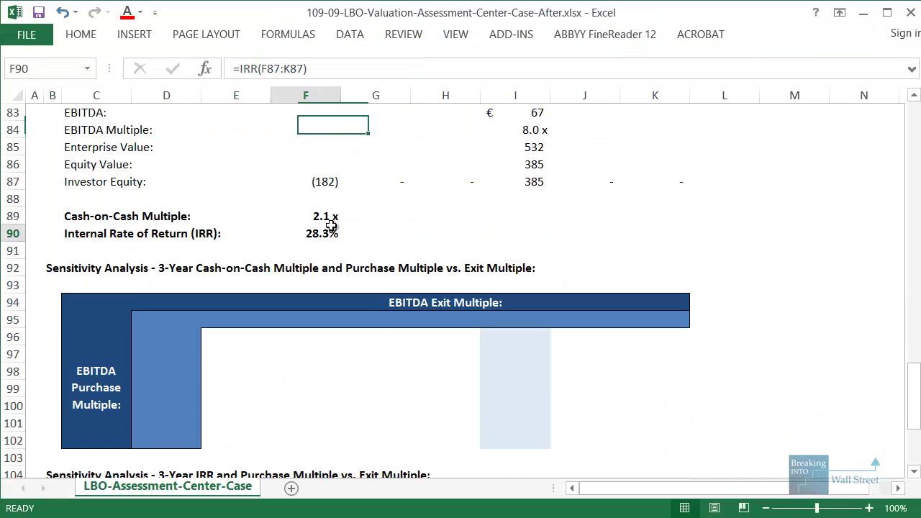
scroll(331, 227, "up", 1)
scroll(331, 227, "up", 1)
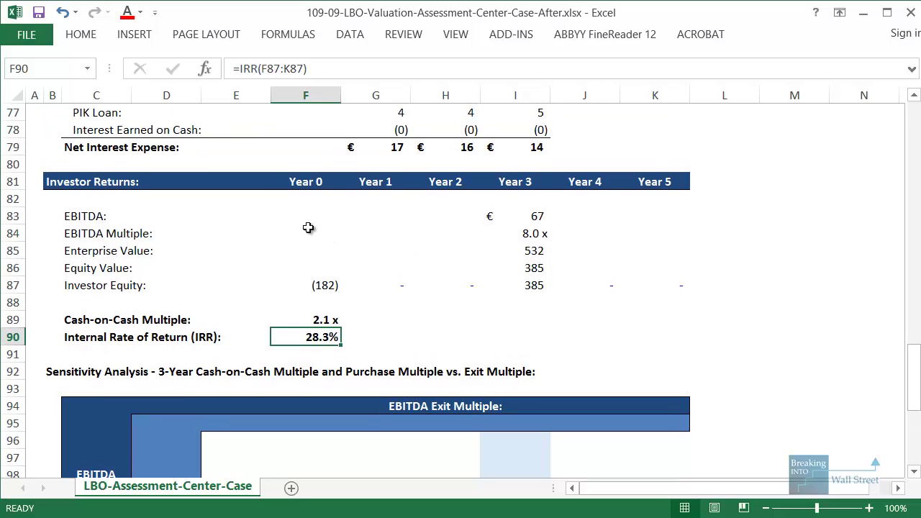
mouse_move(279, 167)
left_mouse_down()
mouse_move(539, 313)
mouse_move(556, 305)
left_mouse_up()
left_click_drag(557, 161, 692, 301)
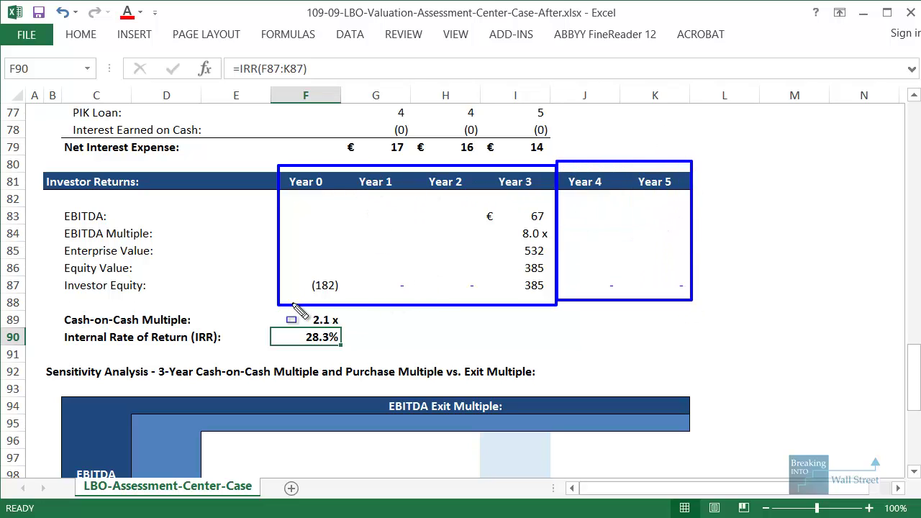
left_click_drag(273, 311, 351, 353)
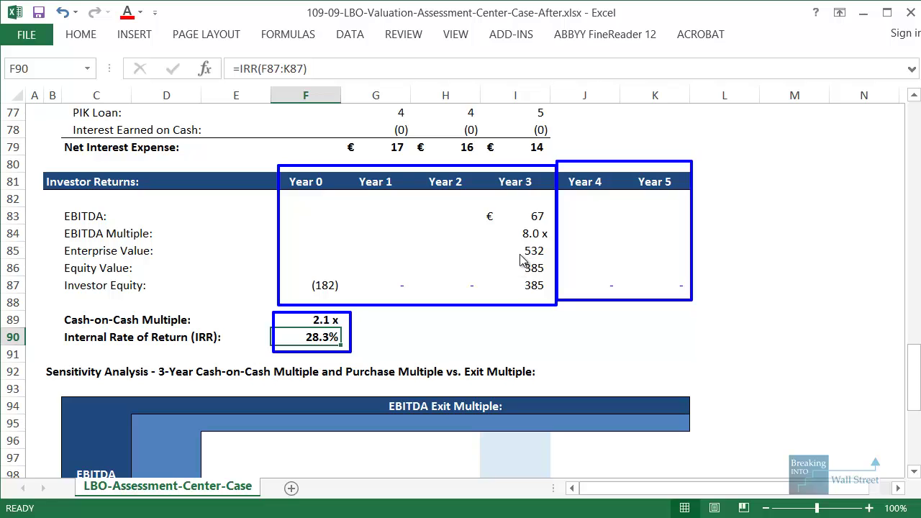
Switch to the PowerPoint slide show, advance to slide 3, and reveal all its points on milestones and multiple conditions.
key("alt+Tab")
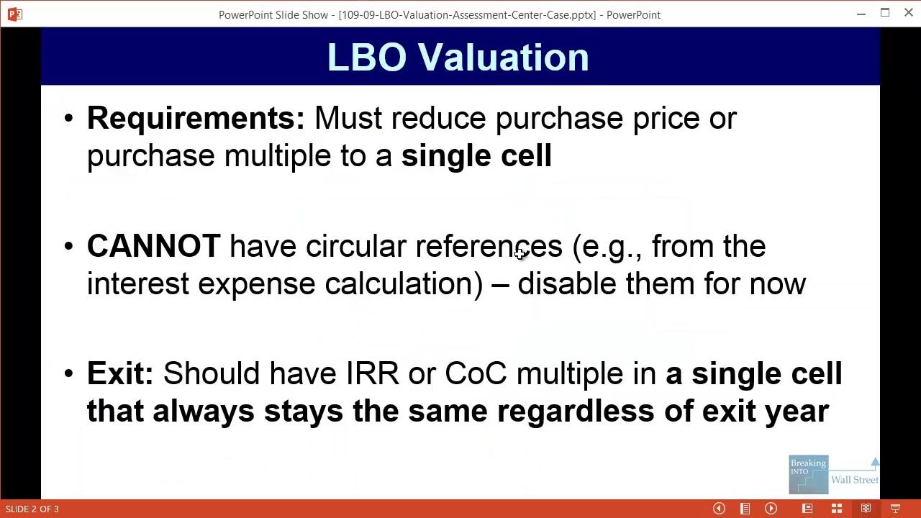
key("Right")
key("Right")
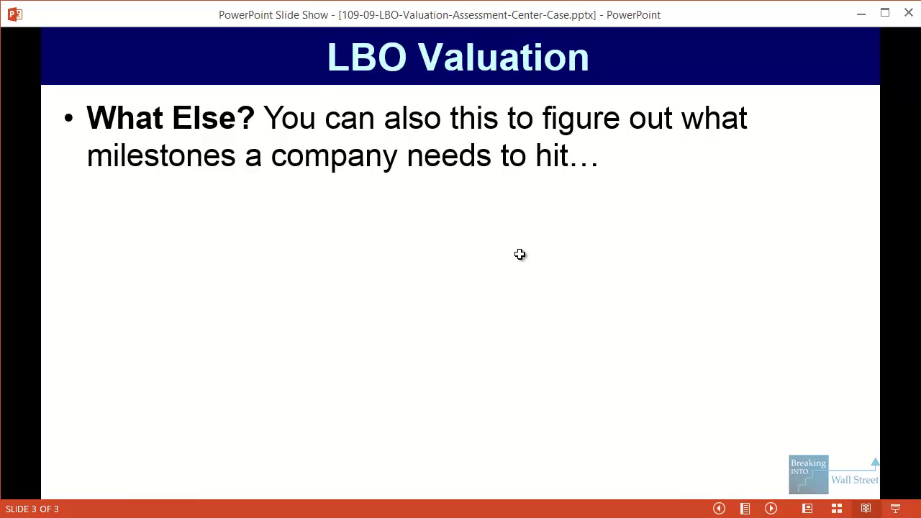
key("Right")
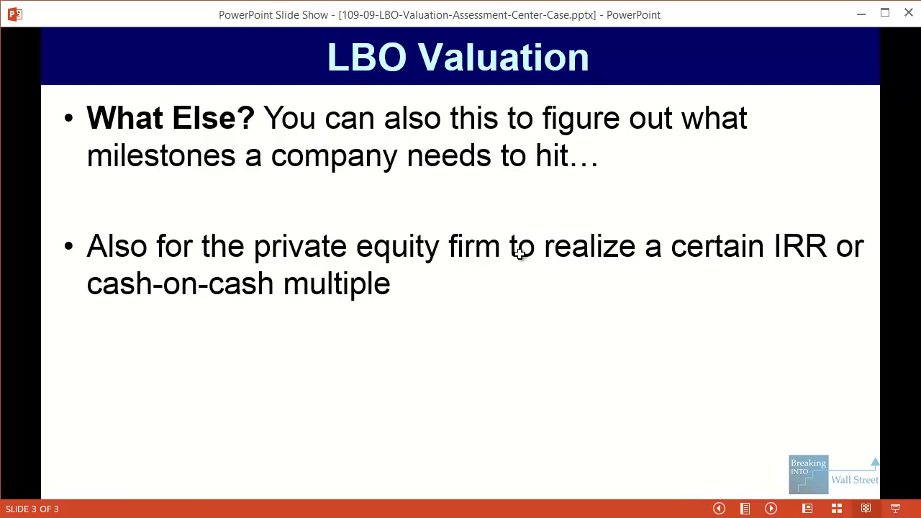
key("Right")
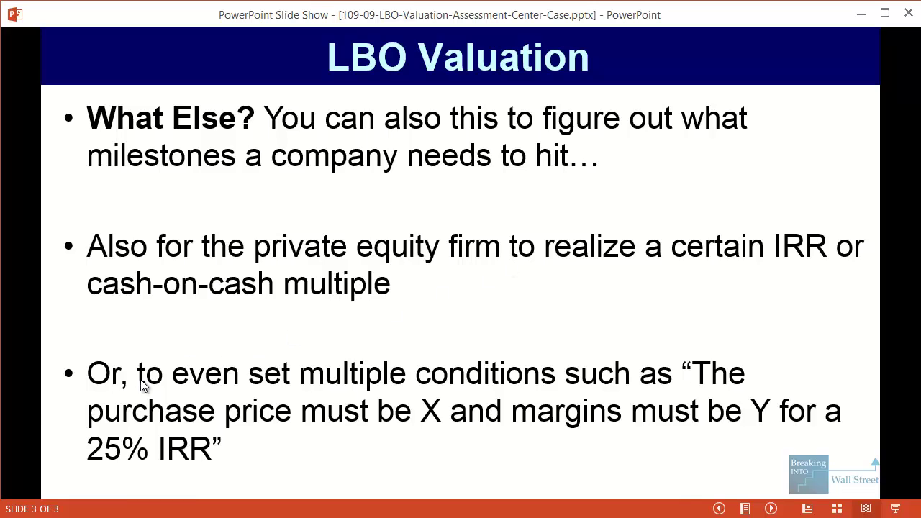
left_click_drag(78, 338, 868, 484)
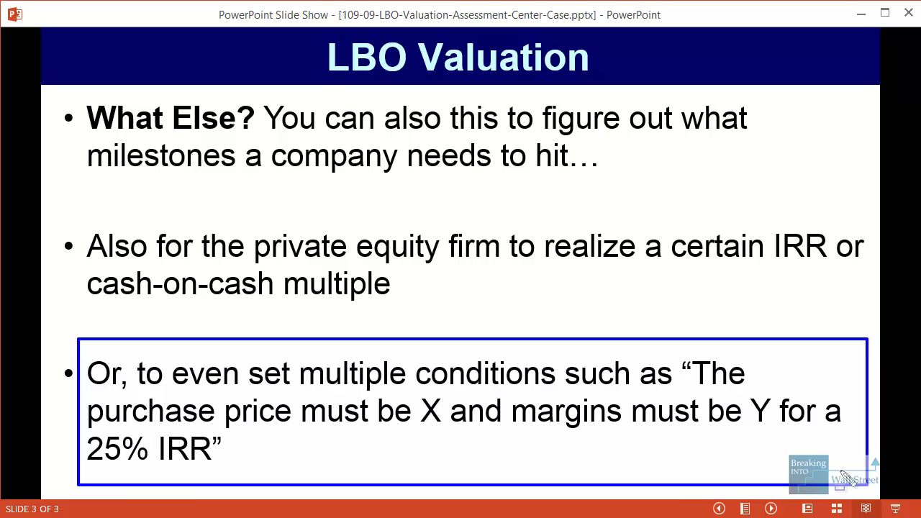
Switch to the case study answers document in Word and locate question 1 about achieving a 2.5x cash-on-cash multiple.
key("alt+Tab")
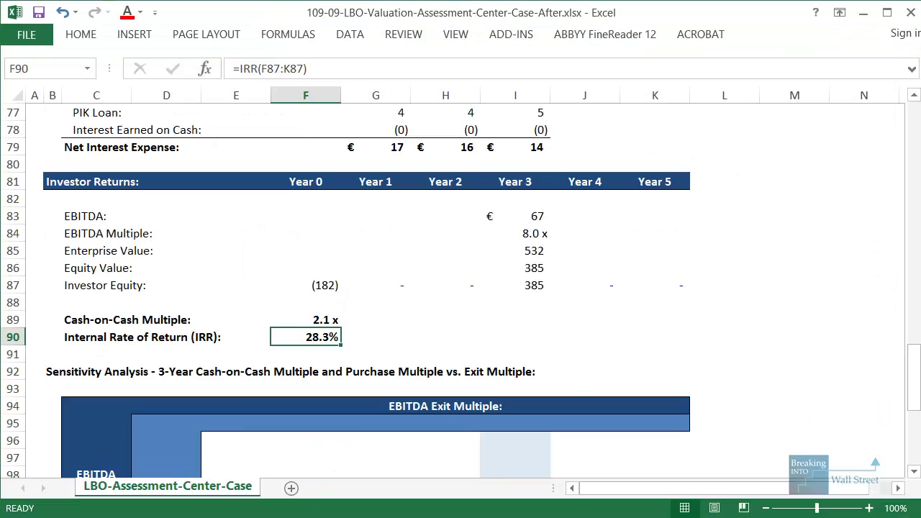
key("alt+Tab")
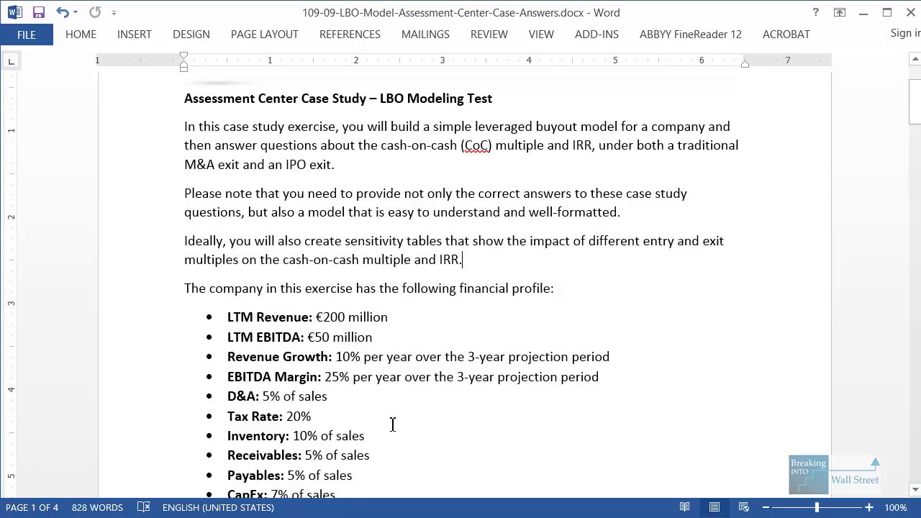
scroll(432, 390, "down", 15)
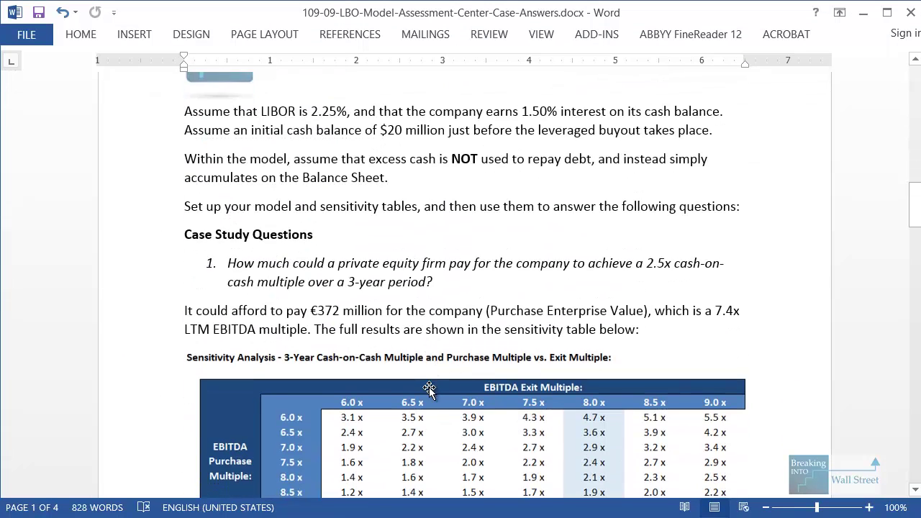
scroll(432, 386, "up", 3)
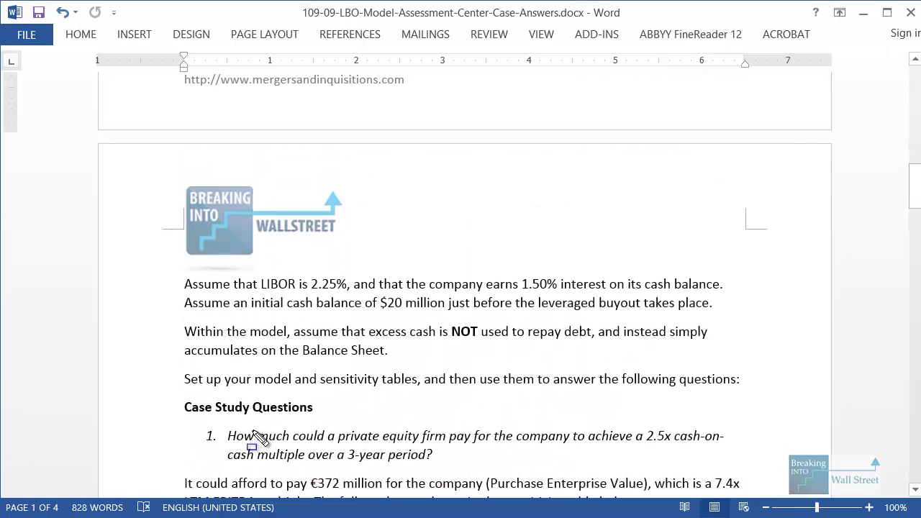
left_click_drag(221, 407, 566, 471)
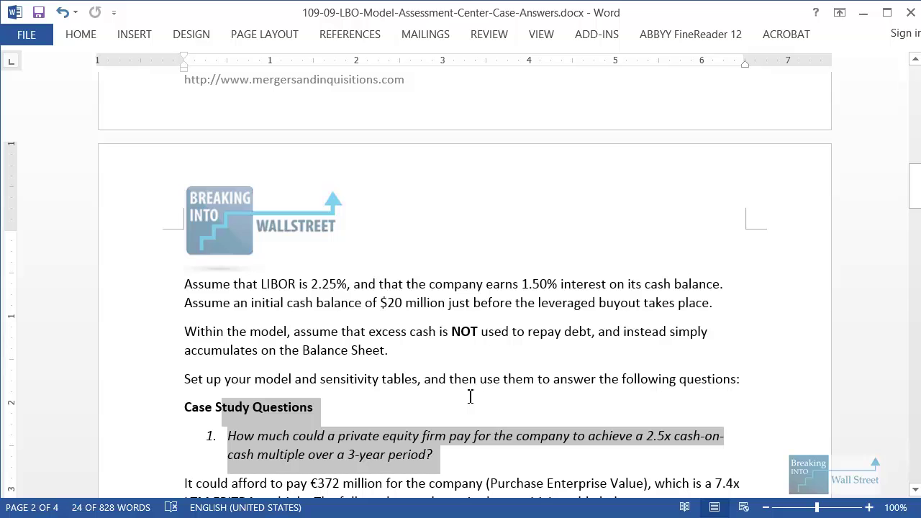
Return to the LBO workbook in Excel and set up a Goal Seek on the Cash-on-Cash Multiple in F89 with target value 2.5.
key("alt+Tab")
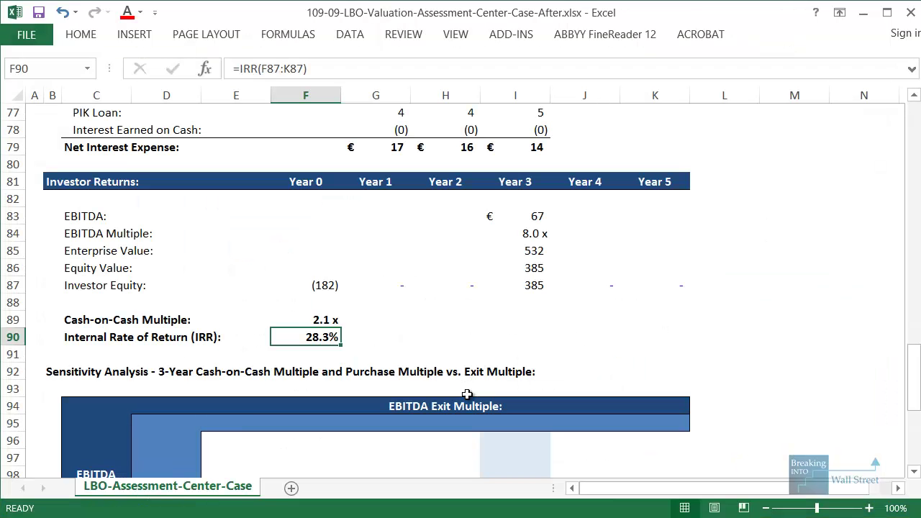
scroll(467, 394, "up", 1)
left_click(318, 370)
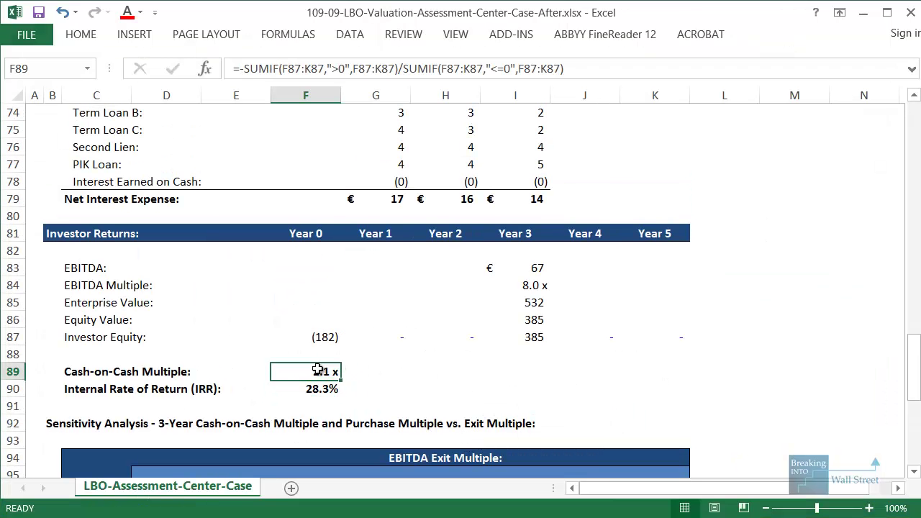
scroll(422, 377, "down", 1)
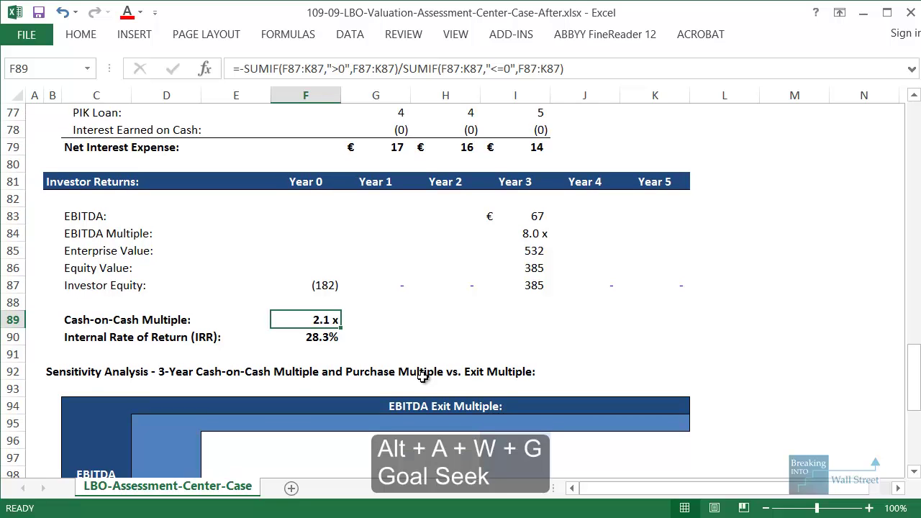
key("alt")
key("a")
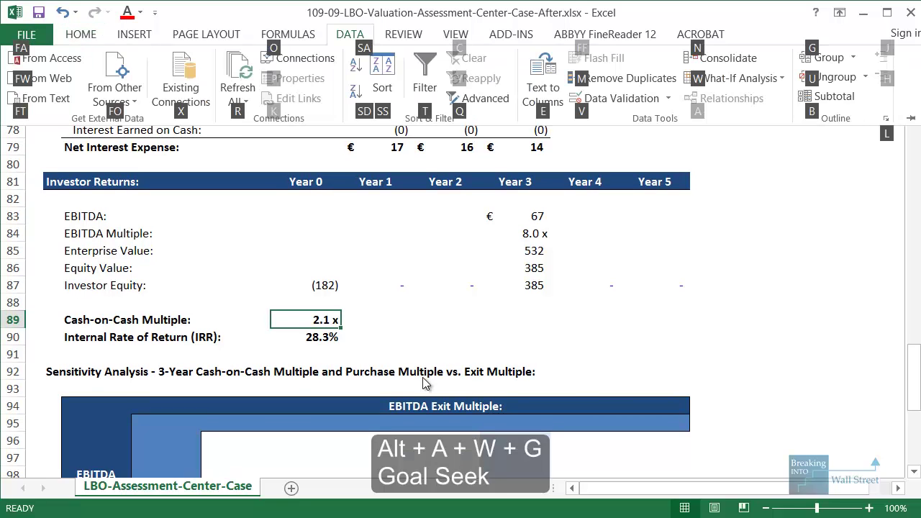
key("w")
key("g")
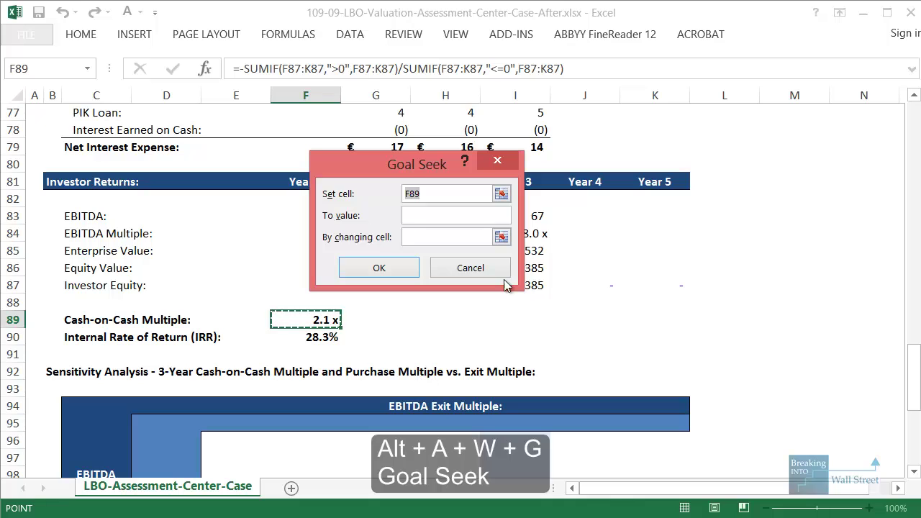
left_click_drag(412, 173, 462, 290)
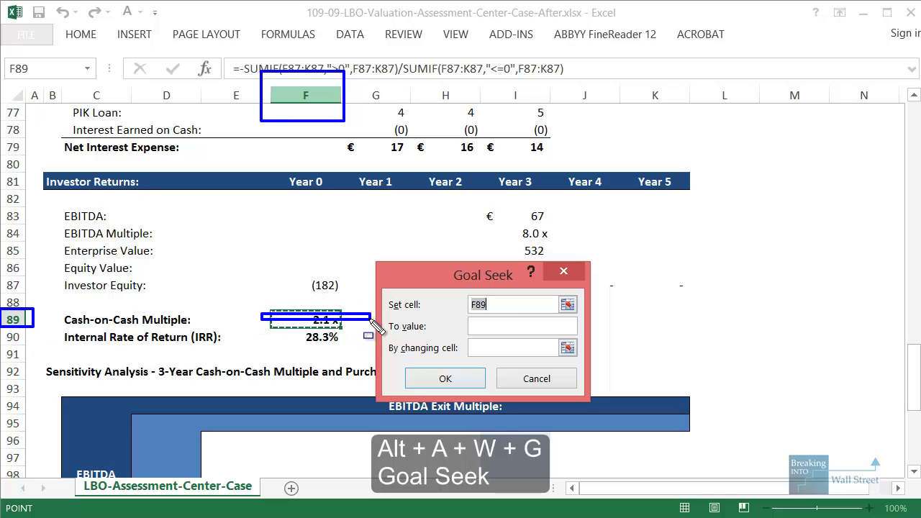
left_click(491, 326)
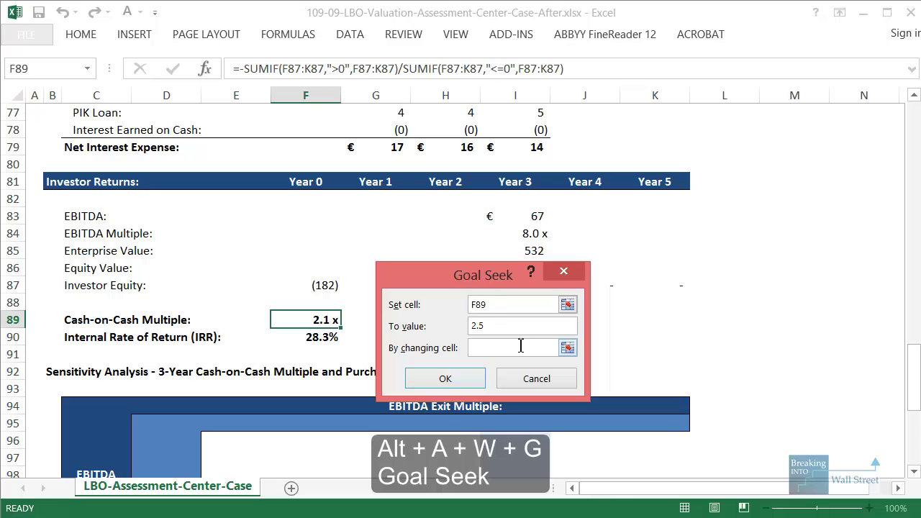
Make the EBITDA Purchase Multiple in F7 the changing cell, run Goal Seek, and accept the solution.
left_click(492, 347)
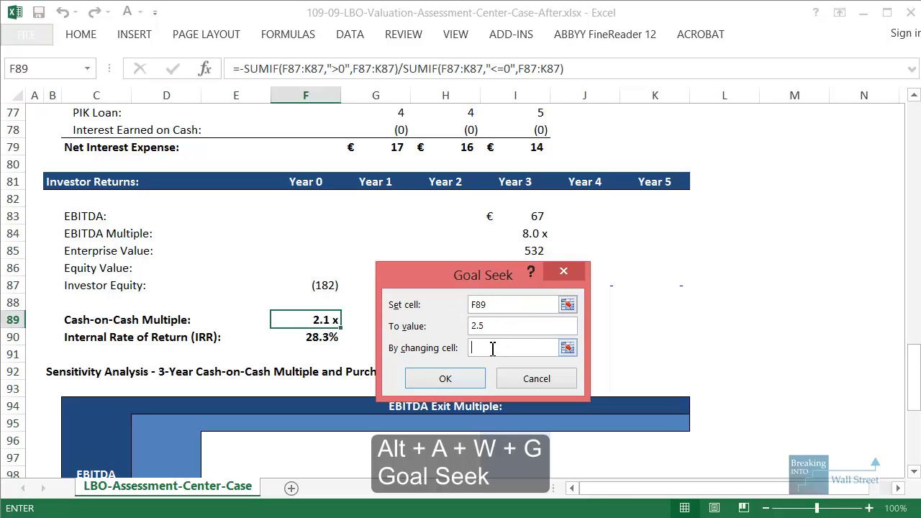
left_click(568, 348)
scroll(784, 326, "up", 4)
scroll(783, 326, "up", 20)
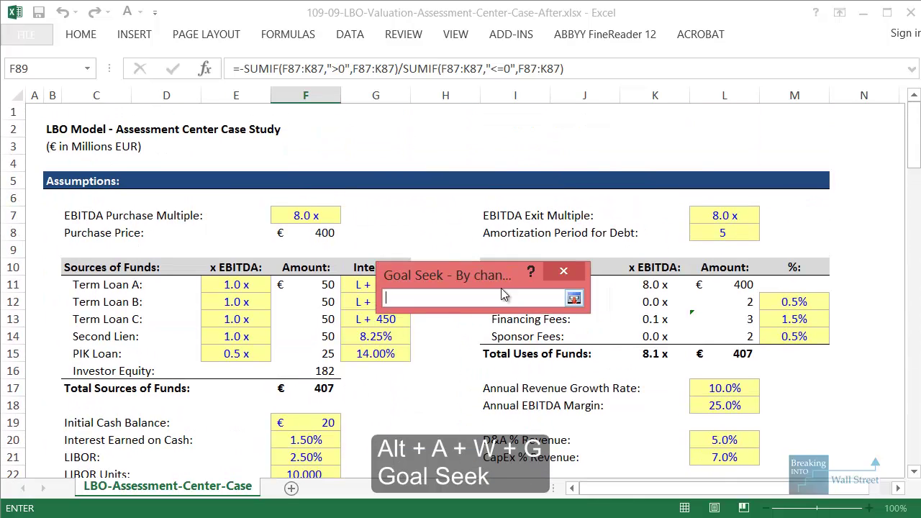
left_click(320, 216)
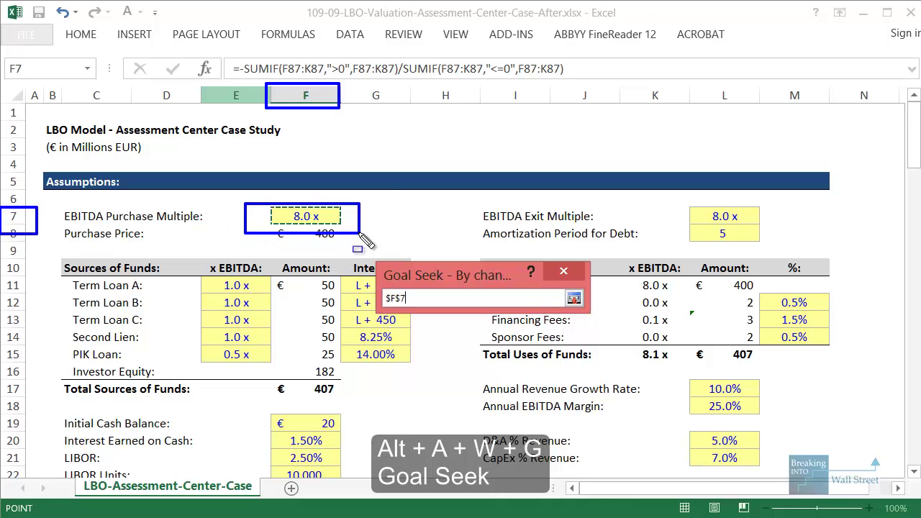
left_click(638, 9)
left_click(446, 263)
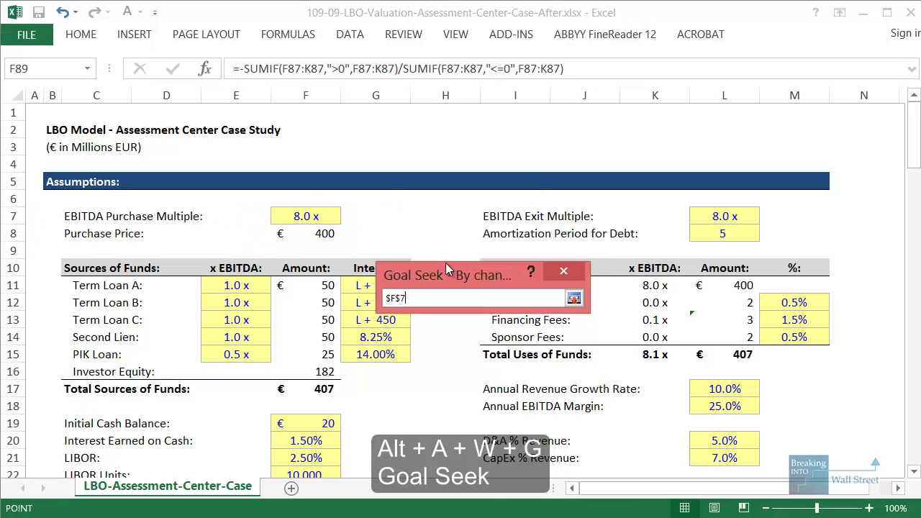
key("Return")
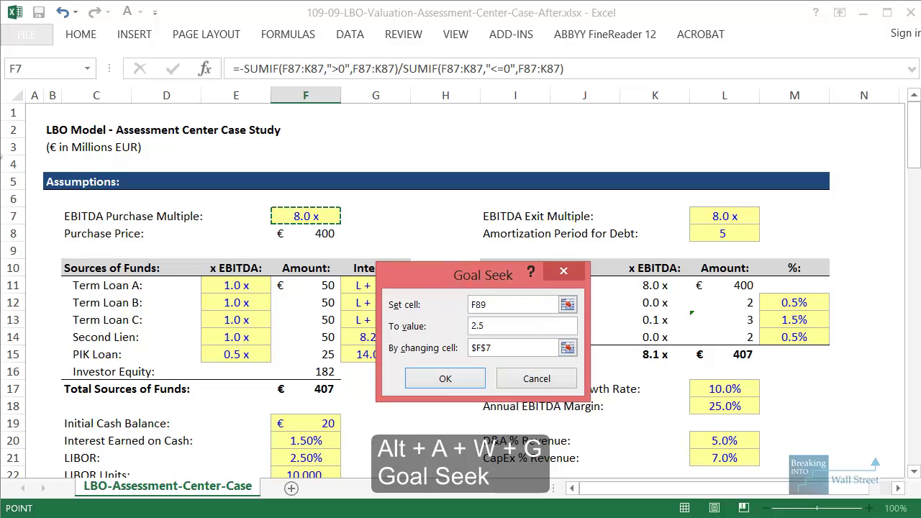
left_click(457, 383)
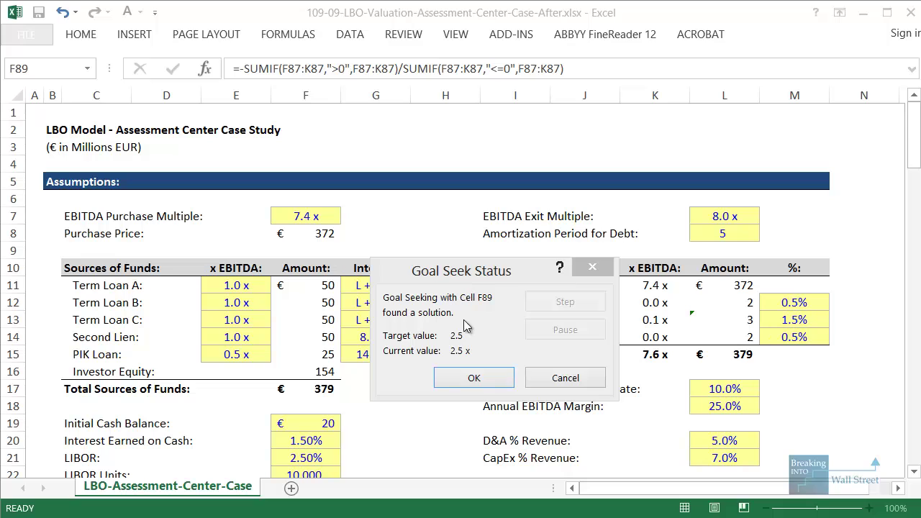
left_click(475, 380)
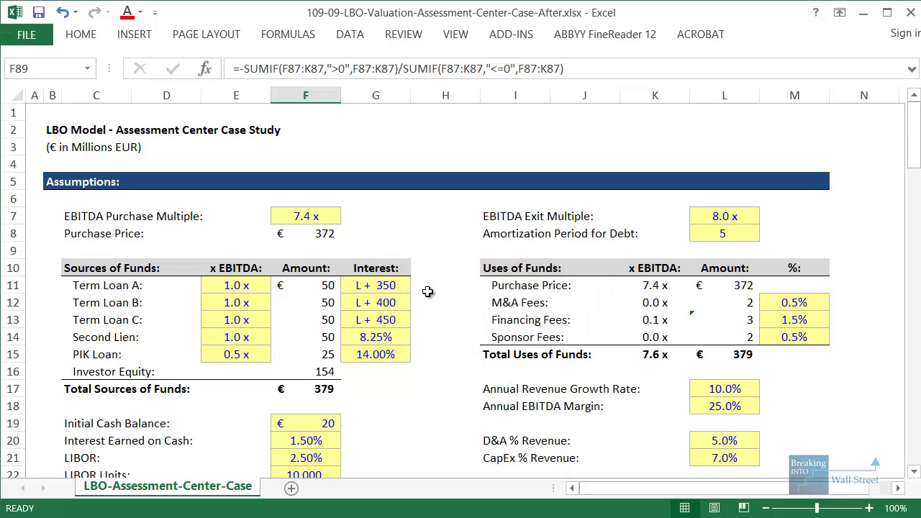
Check the solved EBITDA Purchase Multiple and Purchase Price, plus the Cash-on-Cash Multiple and IRR in the Investor Returns section.
left_click(446, 287)
left_click_drag(264, 195, 355, 244)
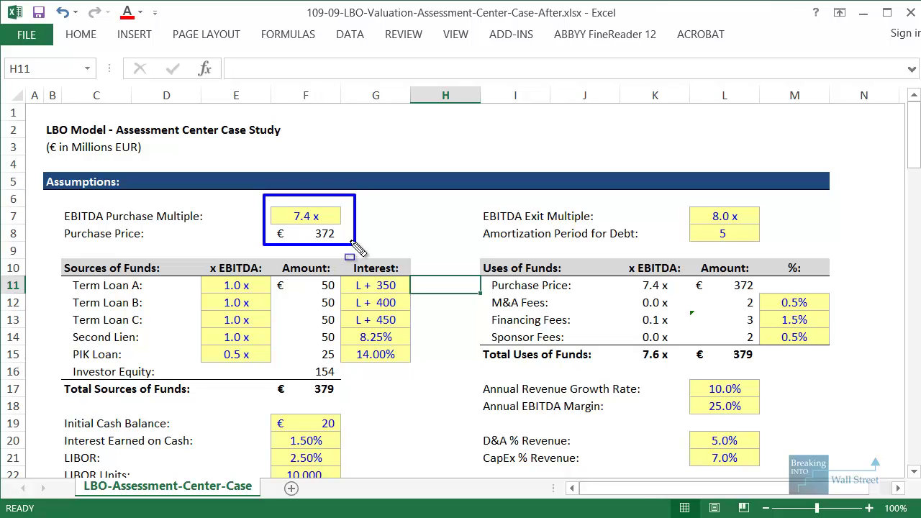
key("e")
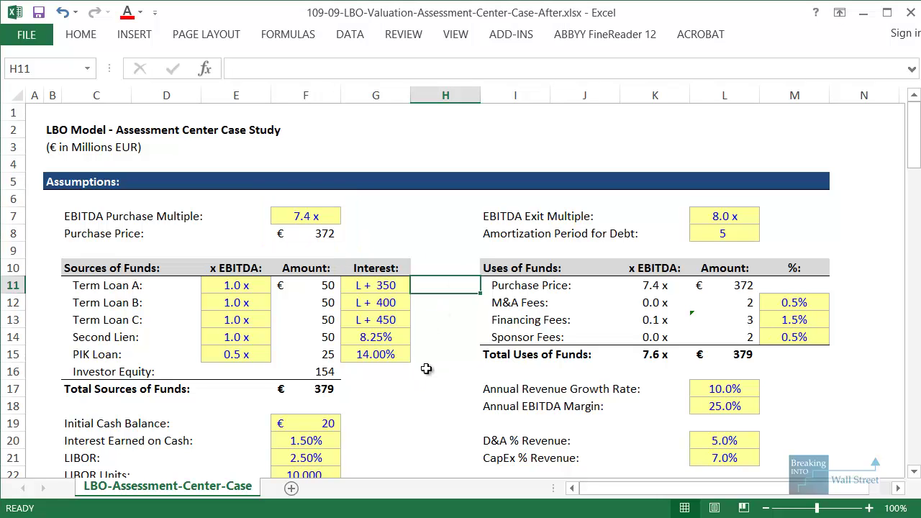
scroll(426, 369, "down", 20)
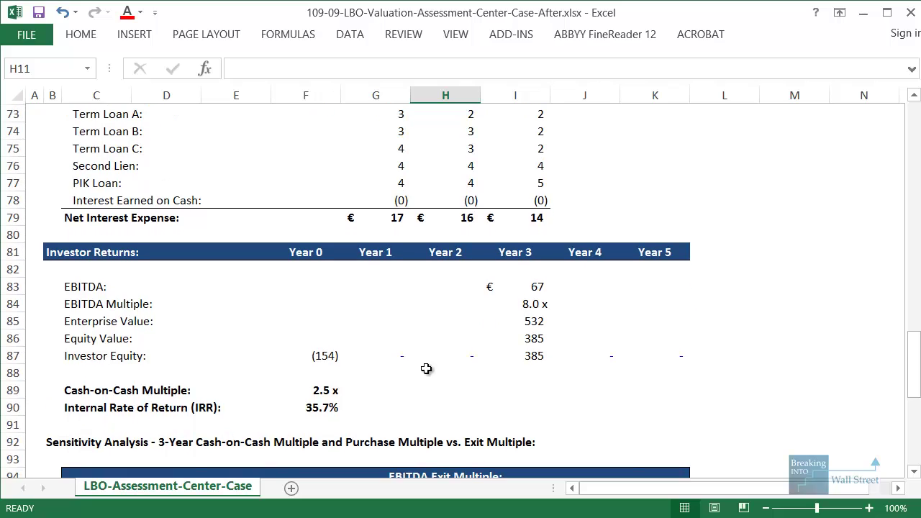
mouse_move(46, 367)
left_mouse_down()
mouse_move(377, 446)
mouse_move(370, 429)
left_mouse_up()
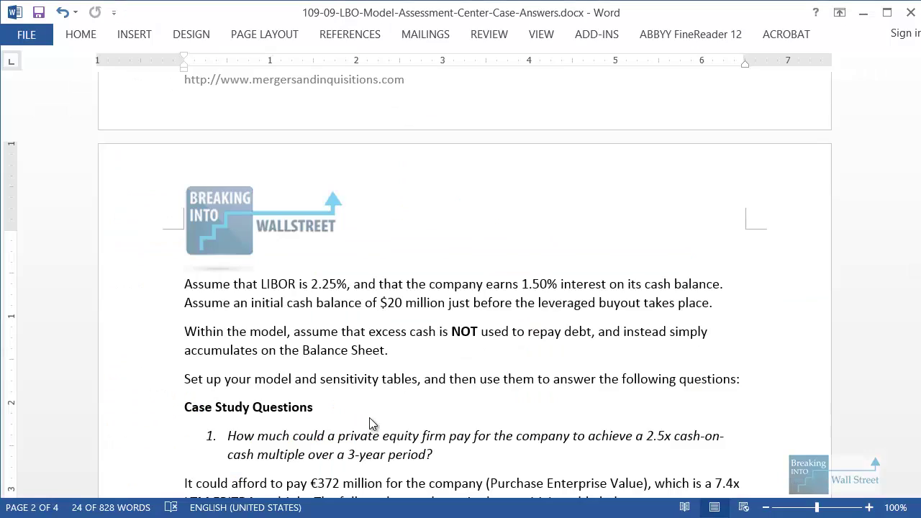
In the Word case answers document, review the answers to questions 1 and 2 and their sensitivity tables.
scroll(351, 368, "down", 4)
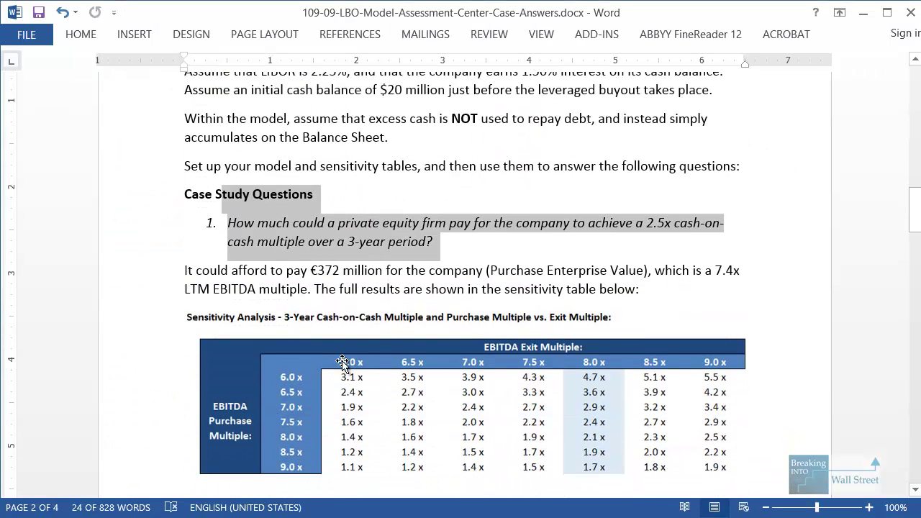
scroll(352, 368, "down", 2)
left_click(301, 200)
mouse_move(277, 171)
left_mouse_down()
mouse_move(400, 180)
mouse_move(422, 203)
left_mouse_up()
left_click_drag(700, 165, 764, 201)
key("Escape")
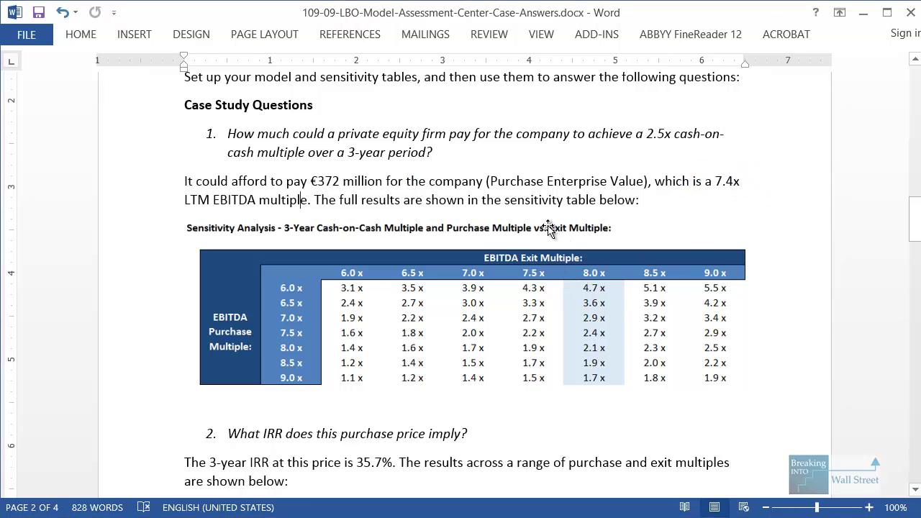
scroll(380, 263, "down", 6)
mouse_move(165, 187)
left_mouse_down()
mouse_move(678, 258)
mouse_move(797, 262)
mouse_move(757, 236)
left_mouse_up()
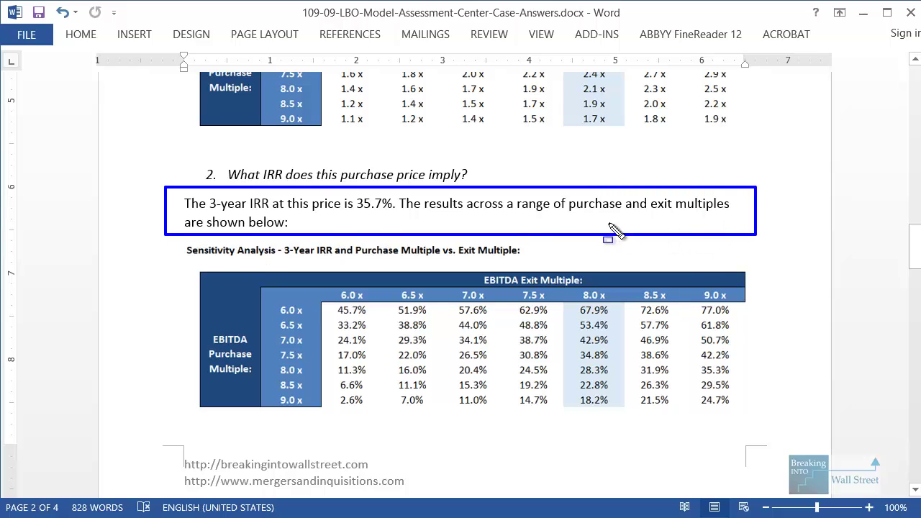
key("Escape")
Return to the Excel workbook and examine the purchase multiple column and exit multiple row of the empty Cash-on-Cash sensitivity table.
key("alt+Tab")
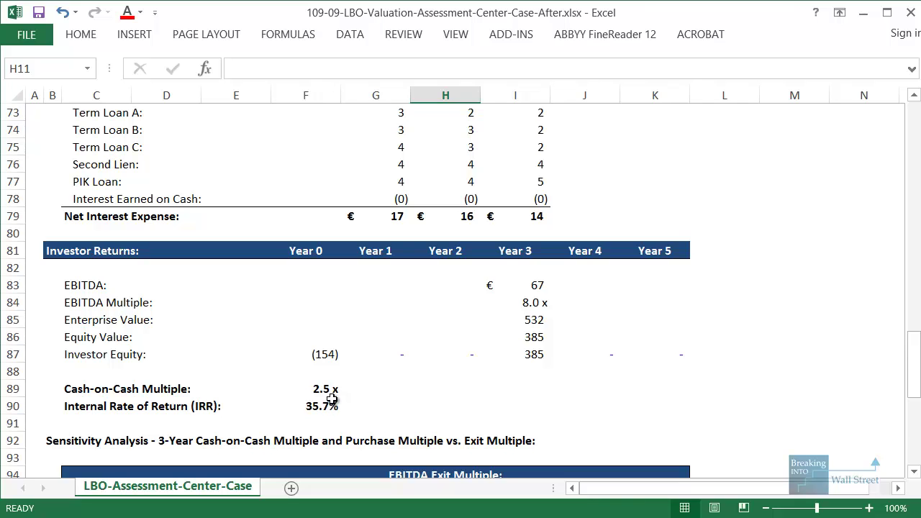
scroll(333, 398, "down", 4)
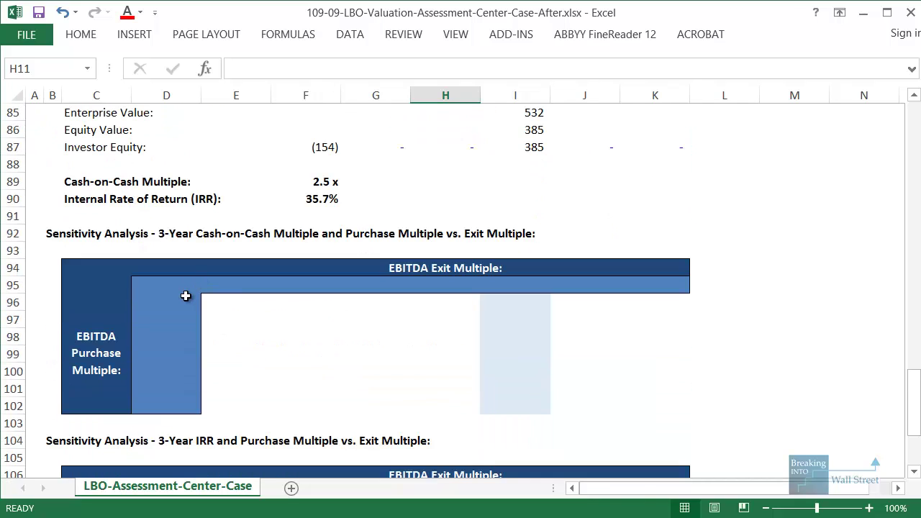
left_click(186, 297)
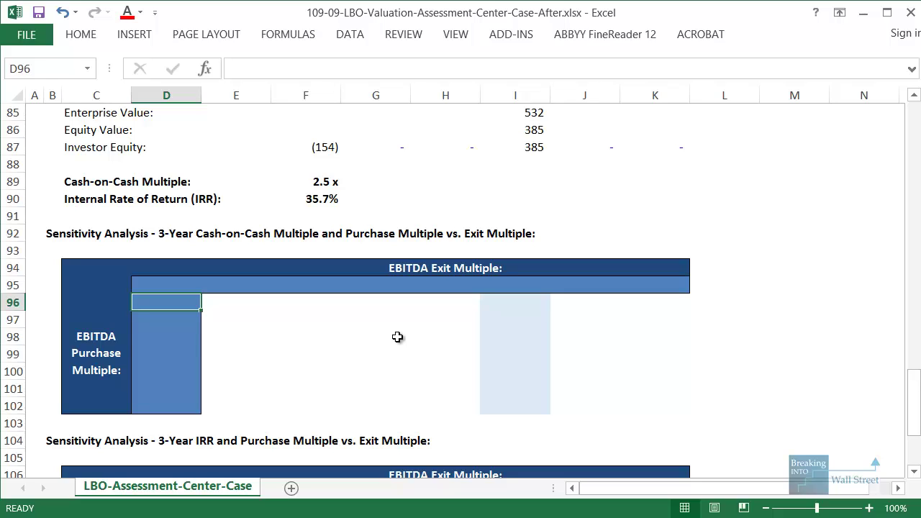
key("shift+Down")
key("shift+Down")
key("shift+Down")
key("shift+Down")
key("shift+Down")
key("shift+Down")
key("Right")
key("Up")
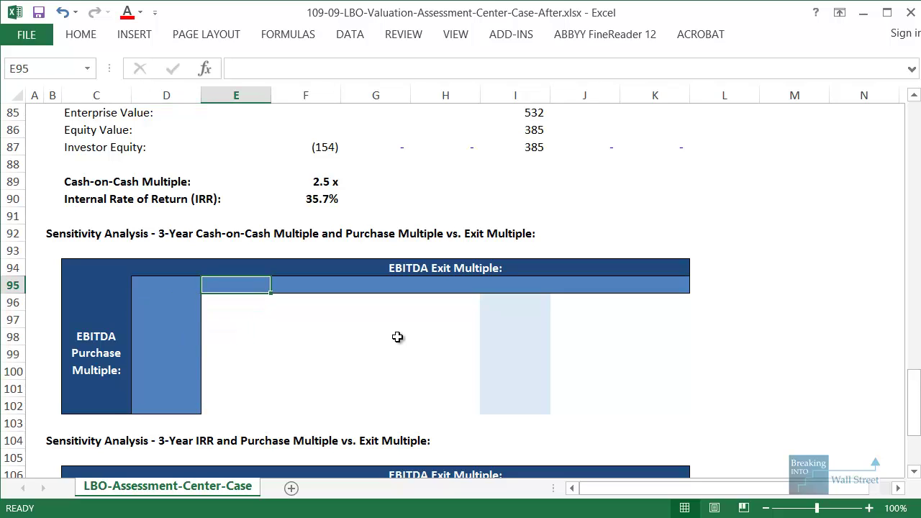
key("shift+Right")
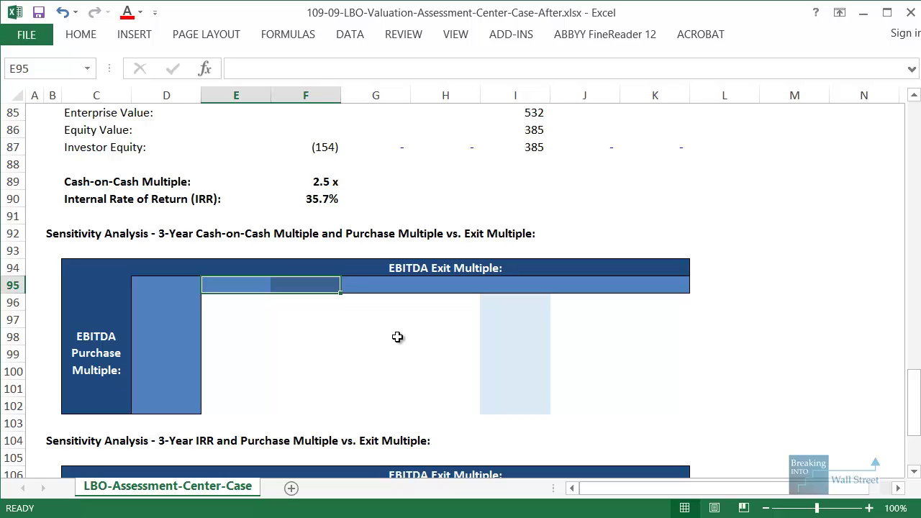
Examine the EBITDA Purchase Multiple and EBITDA Exit Multiple inputs in the Assumptions section.
key("ctrl+Home")
left_click_drag(247, 197, 771, 236)
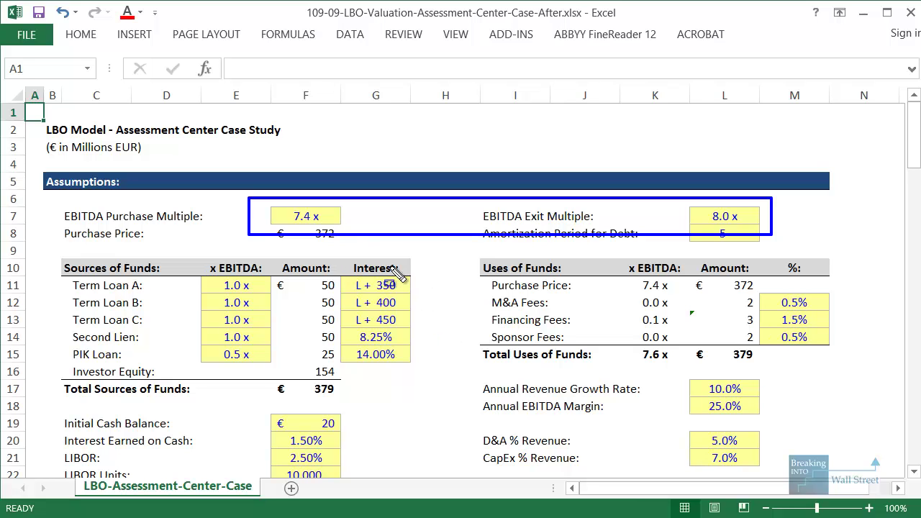
key("Escape")
Enter 6 in E95 as the first EBITDA Exit Multiple of the Cash-on-Cash sensitivity table.
scroll(429, 390, "down", 15)
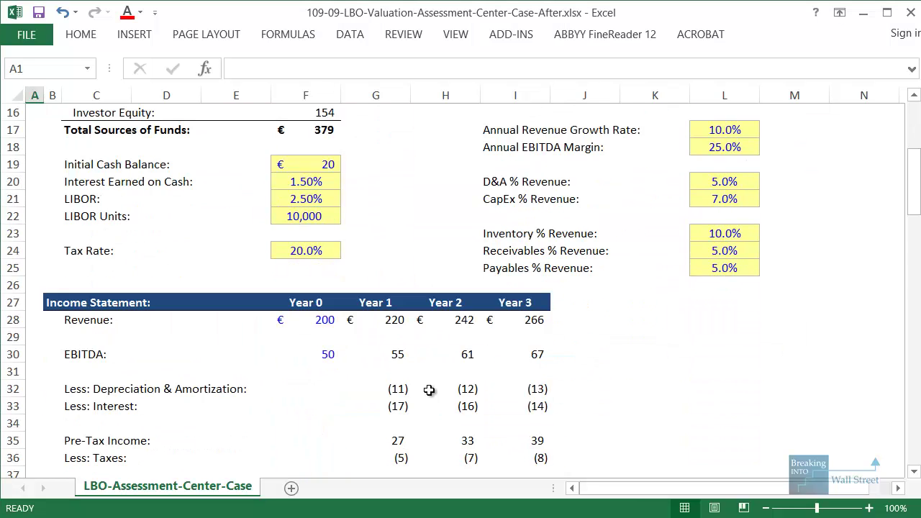
scroll(429, 389, "down", 14)
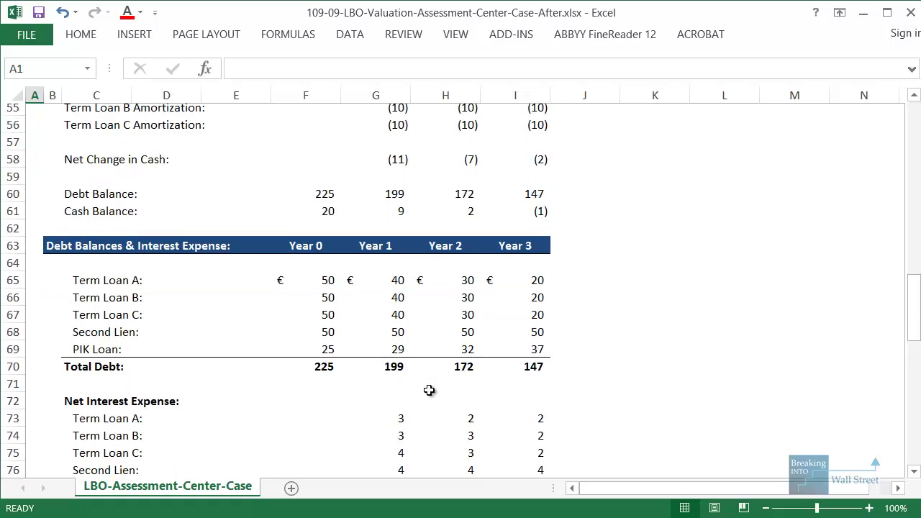
left_click(236, 239)
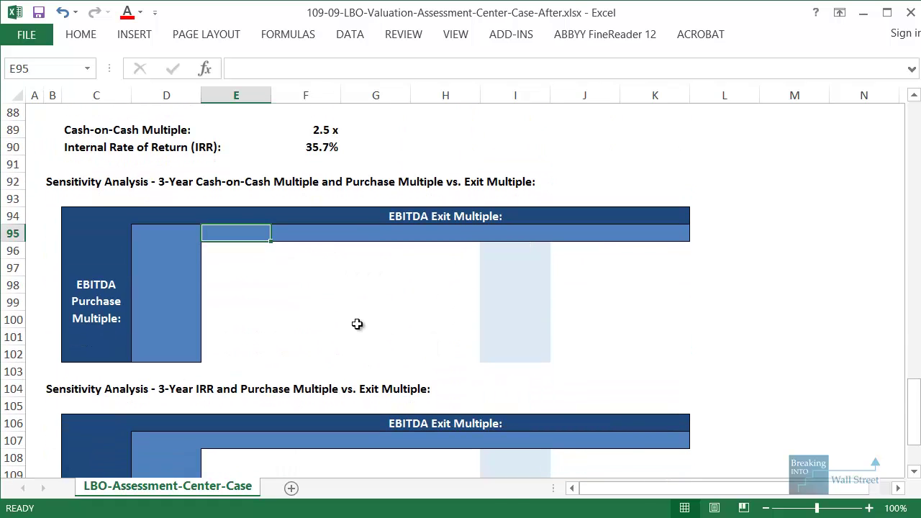
type("6")
key("ctrl+Return")
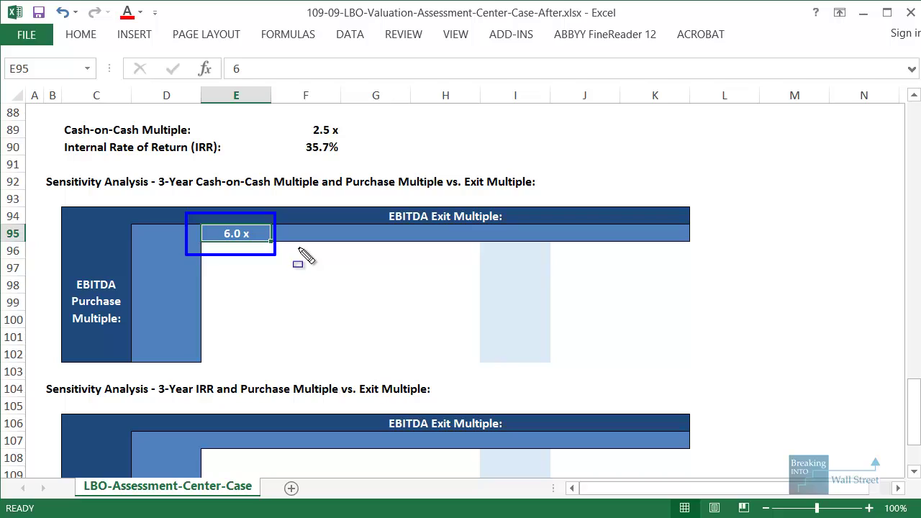
Enter the formula =+E95+0.5 in F95 for the second EBITDA Exit Multiple.
left_click(315, 228)
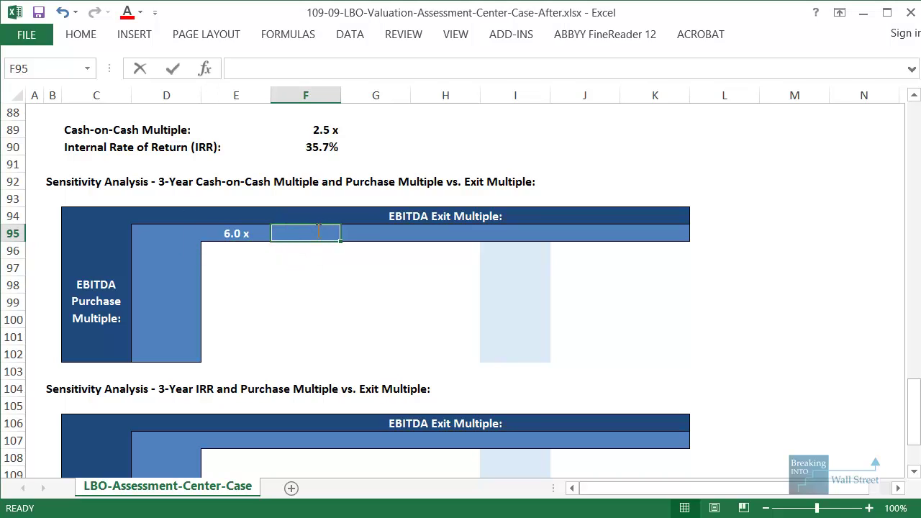
type("=+")
key("Left")
type("+")
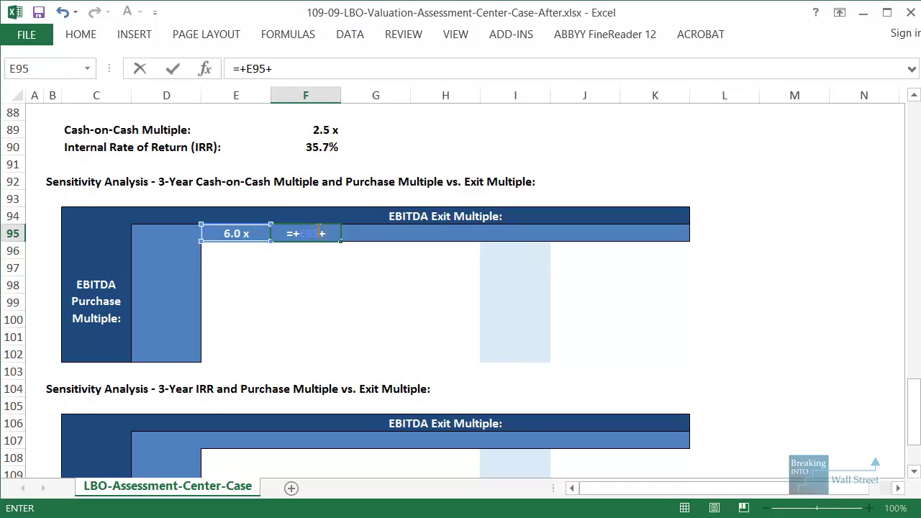
key("ctrl+Return")
Copy the F95 formula across the exit multiple row through K95, pasting formulas only.
key("ctrl+c")
key("shift+Right")
key("shift+Right")
key("shift+Right")
key("shift+Right")
key("shift+Right")
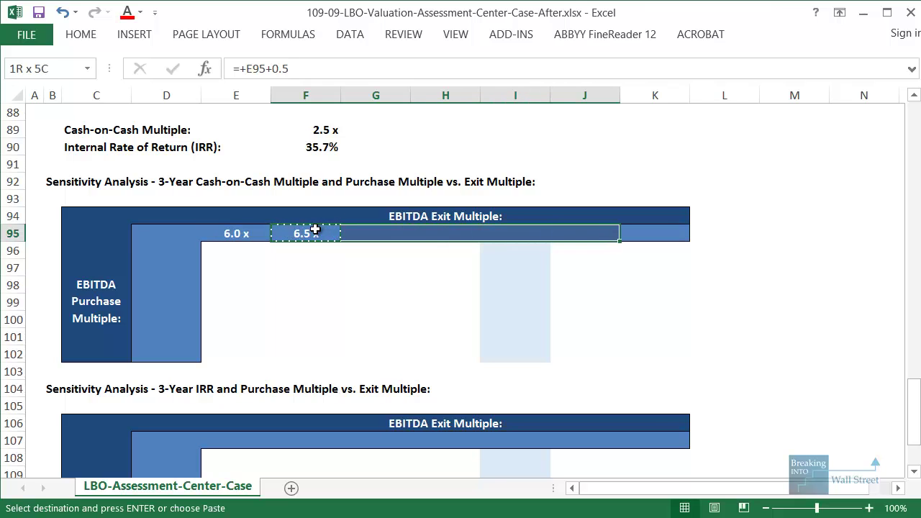
key("alt+e")
key("s")
key("f")
key("Return")
key("Escape")
Enter 6 in D96 as the first EBITDA Purchase Multiple of the Cash-on-Cash sensitivity table.
key("Left")
key("Left")
key("Down")
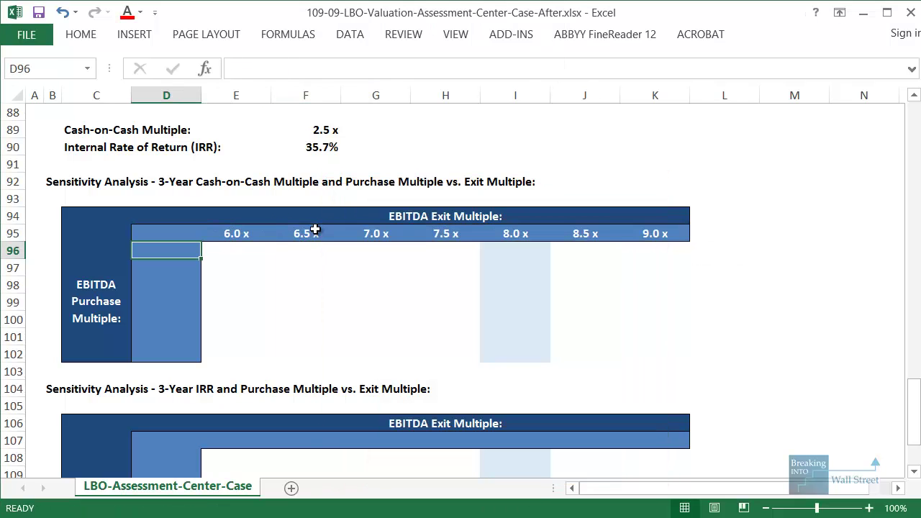
type("6")
key("ctrl+Return")
key("shift+space")
key("shift+Down")
key("shift+Down")
key("shift+Down")
key("shift+Down")
key("shift+Down")
key("shift+Down")
Enter the formula =+D96+0.5 in D97 for the second EBITDA Purchase Multiple.
key("Down")
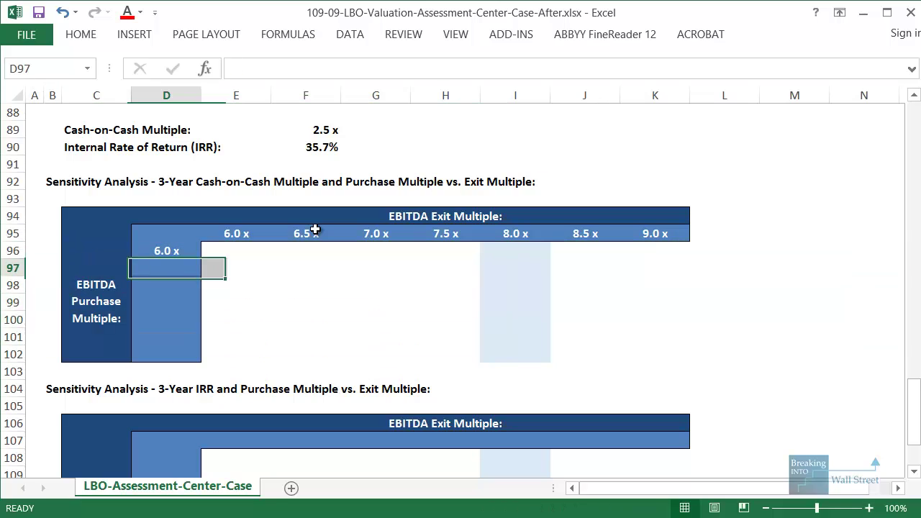
type("=+")
key("Up")
type("+")
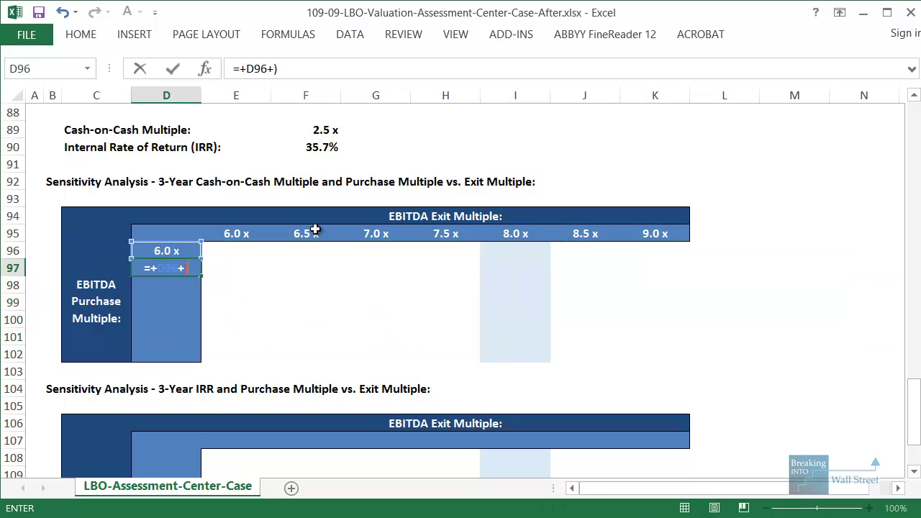
type("0.5")
key("ctrl+Return")
Copy the D97 formula down the purchase multiple column through D102.
key("ctrl+c")
key("shift+Down")
key("shift+Down")
key("shift+Down")
key("shift+Down")
key("shift+Down")
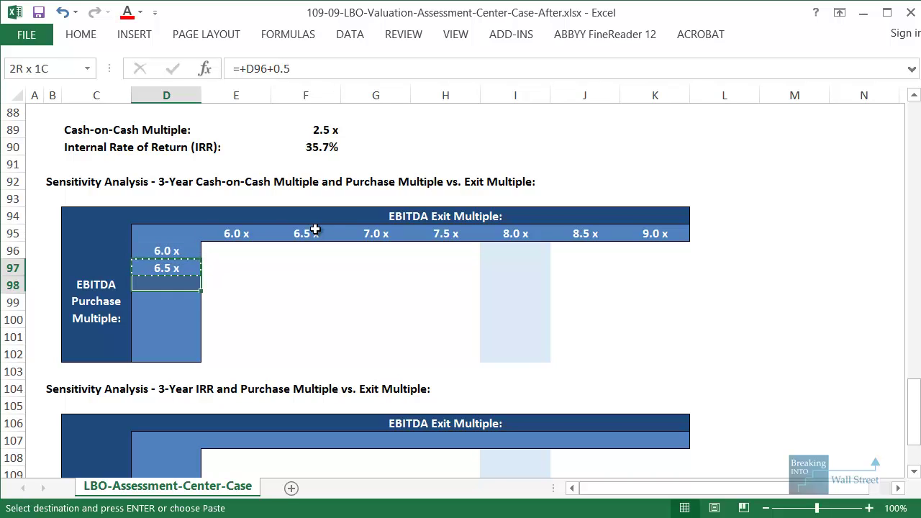
key("ctrl+v")
key("Escape")
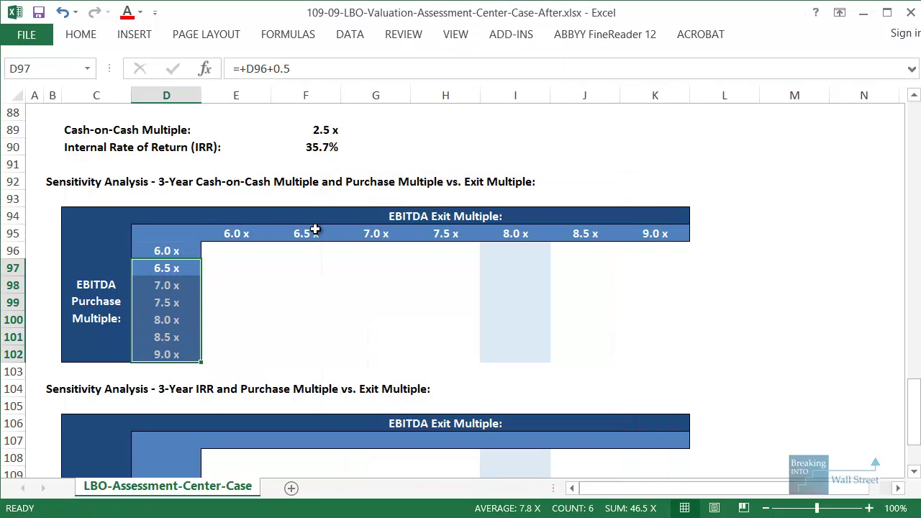
Link corner cell D95 of the Cash-on-Cash table to the Cash-on-Cash Multiple with =+$F$89.
key("Up")
key("Up")
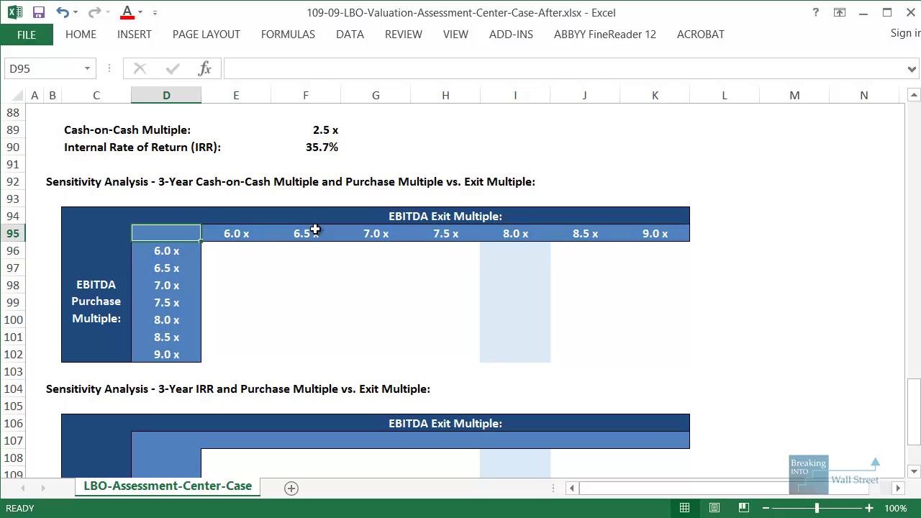
type("=+")
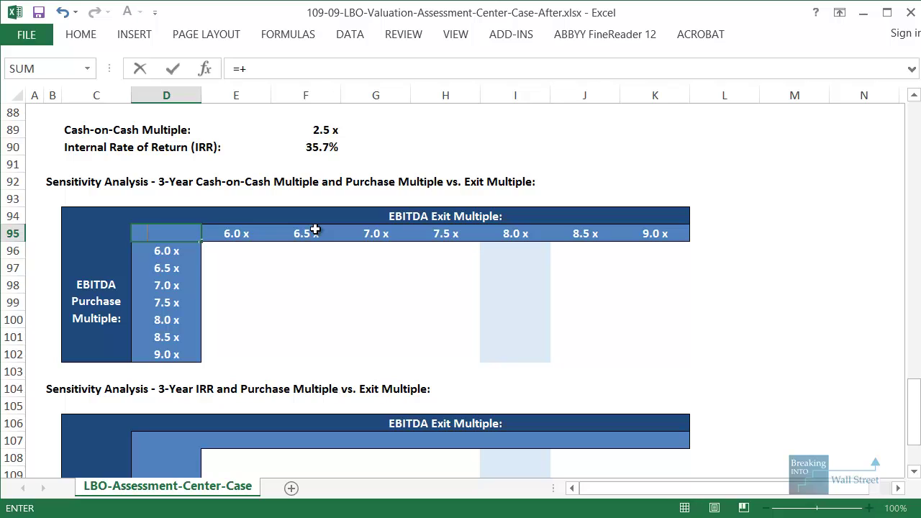
scroll(333, 207, "up", 1)
left_click(327, 185)
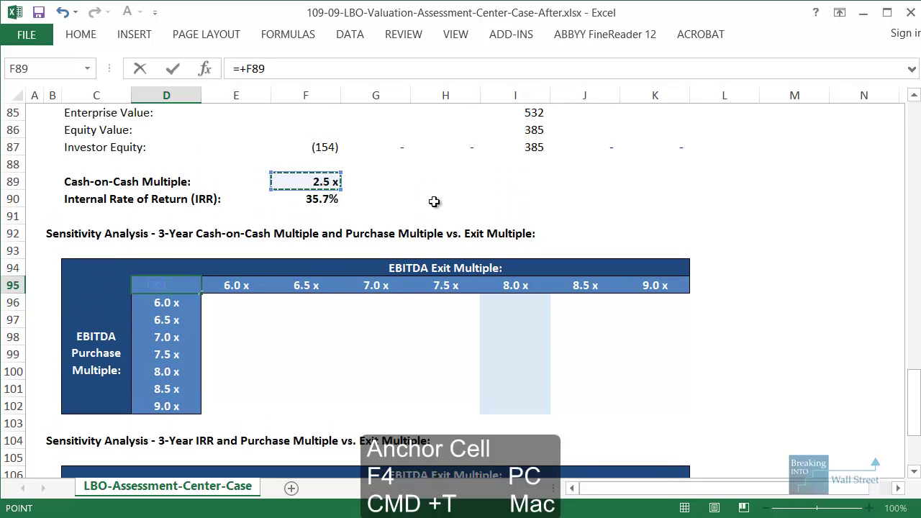
key("ctrl+Return")
Link corner cell D107 of the IRR sensitivity table to the Internal Rate of Return with =+$F$90.
key("Down")
key("Down")
key("Down")
key("Down")
key("Down")
key("Down")
key("Down")
key("Down")
key("Down")
key("Down")
key("Down")
key("Down")
key("Down")
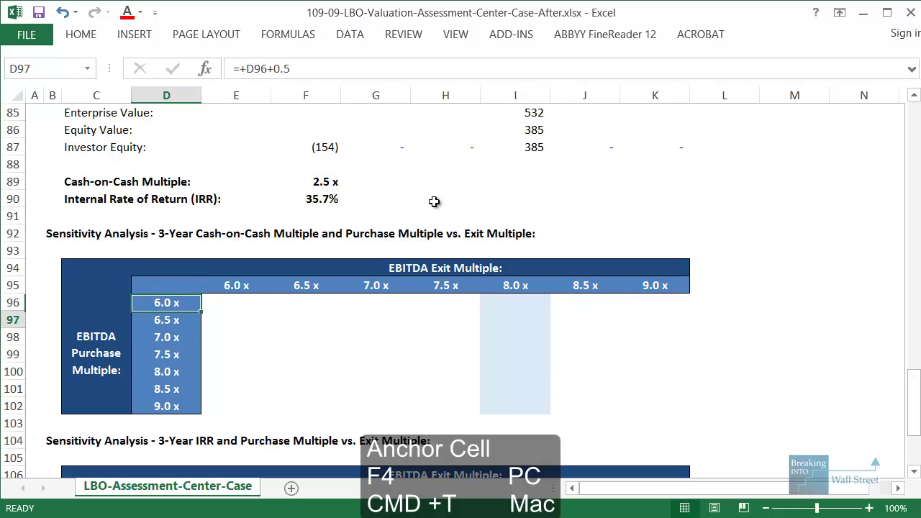
key("Up")
type("=+")
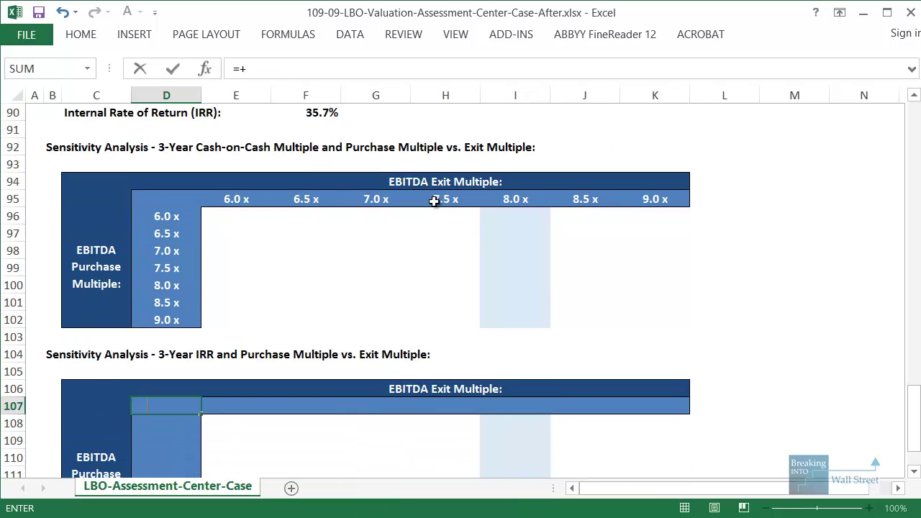
scroll(434, 200, "up", 2)
left_click(311, 215)
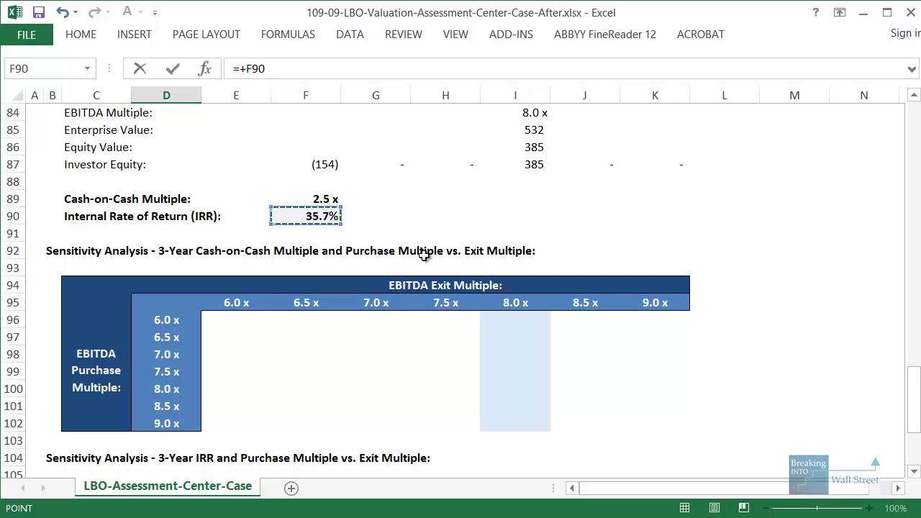
key("F4")
key("ctrl+Return")
Enter =+D96 in D108 to link the IRR table's first EBITDA Purchase Multiple to the first table.
key("Down")
type("=+")
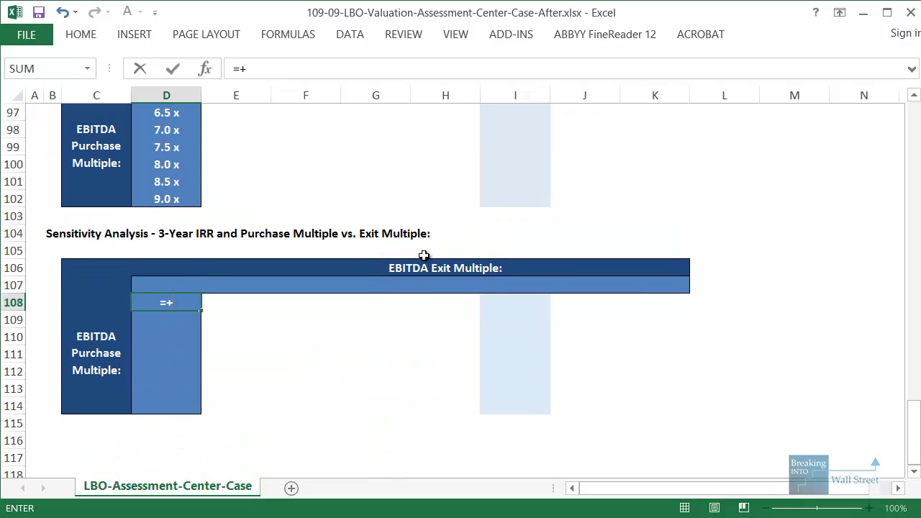
scroll(413, 252, "up", 1)
left_click(167, 147)
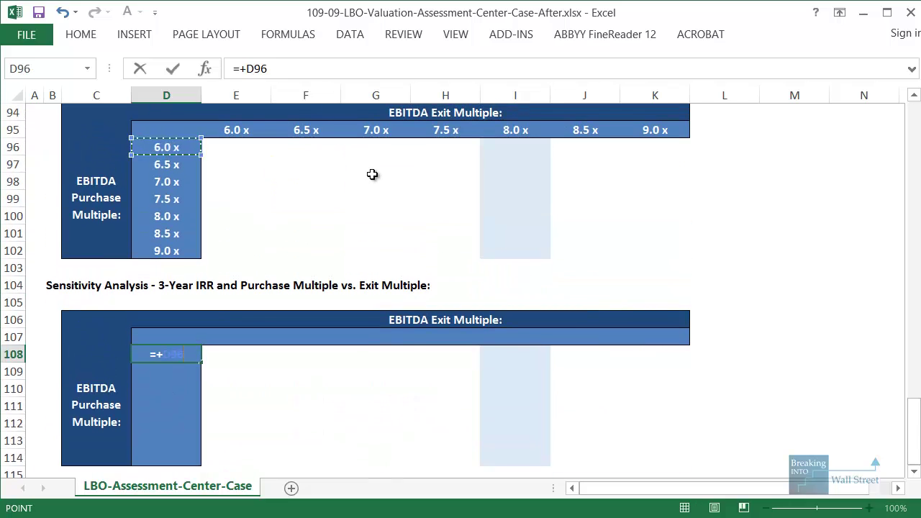
key("ctrl+Return")
Copy the D108 link down the IRR table's purchase multiple column through D114.
key("ctrl+c")
key("shift+Down")
key("shift+Down")
key("shift+Down")
key("shift+Down")
key("shift+Down")
key("shift+Down")
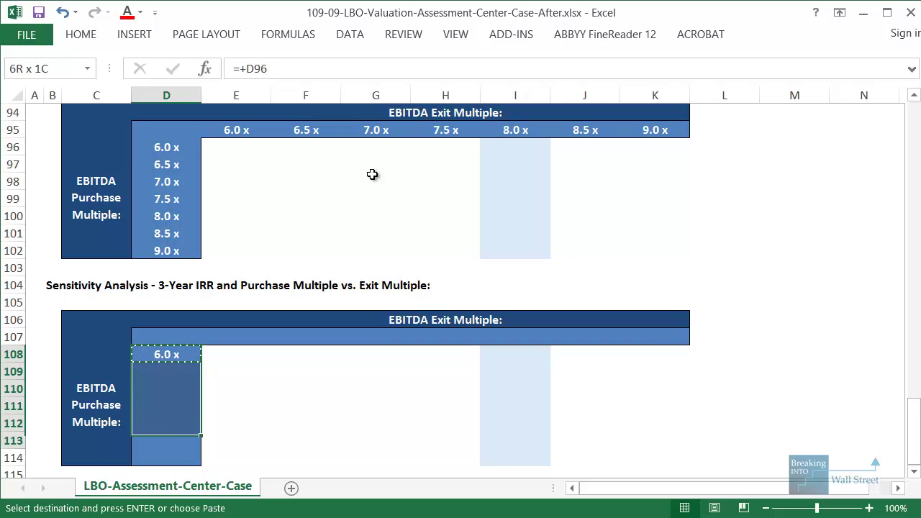
key("alt+e")
key("s")
key("Return")
key("Escape")
Enter =+E95 in E107 to link the IRR table's first EBITDA Exit Multiple to the first table.
key("Up")
key("Up")
key("Up")
key("Up")
key("Up")
key("Up")
key("Up")
key("Up")
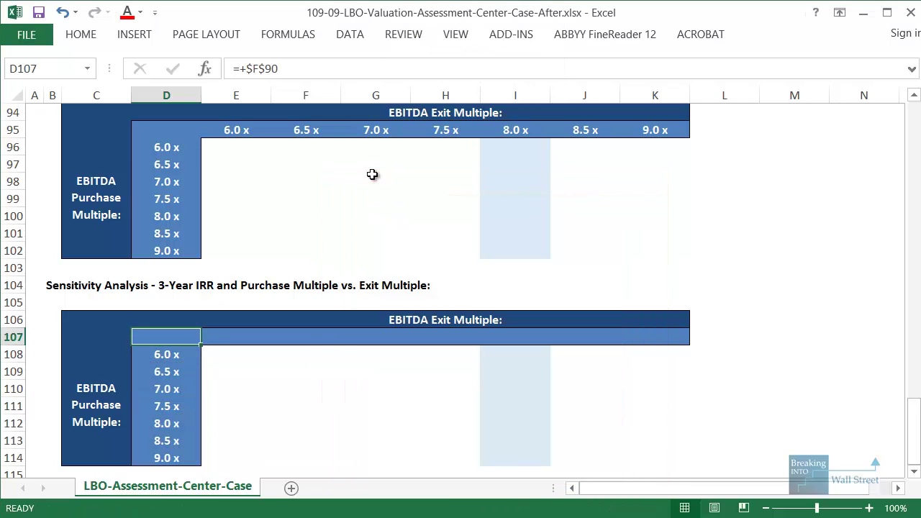
key("Down")
key("Down")
key("Down")
key("Down")
key("Down")
key("Down")
key("Down")
key("Down")
key("Down")
key("Right")
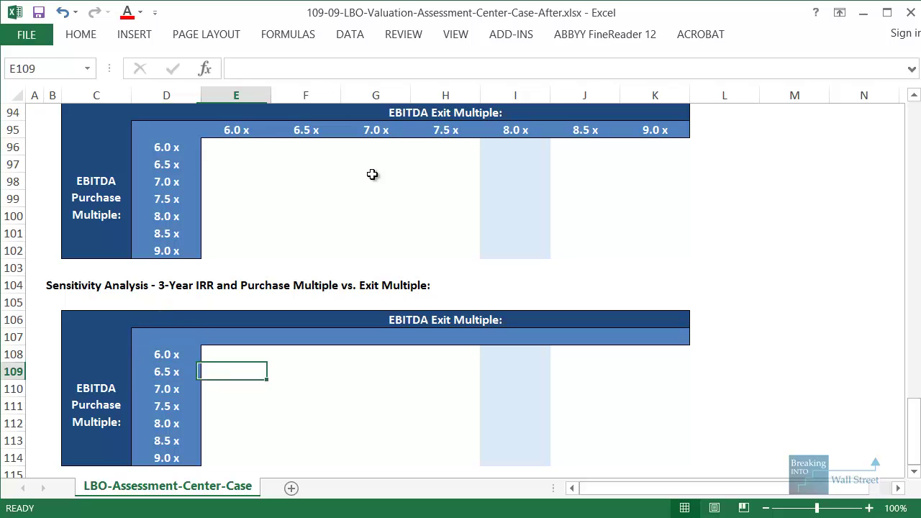
key("Up")
key("Up")
type("=+")
key("Up")
key("Up")
key("Up")
key("Up")
key("Up")
key("Up")
key("Up")
key("Up")
key("Up")
key("Up")
key("Up")
key("Up")
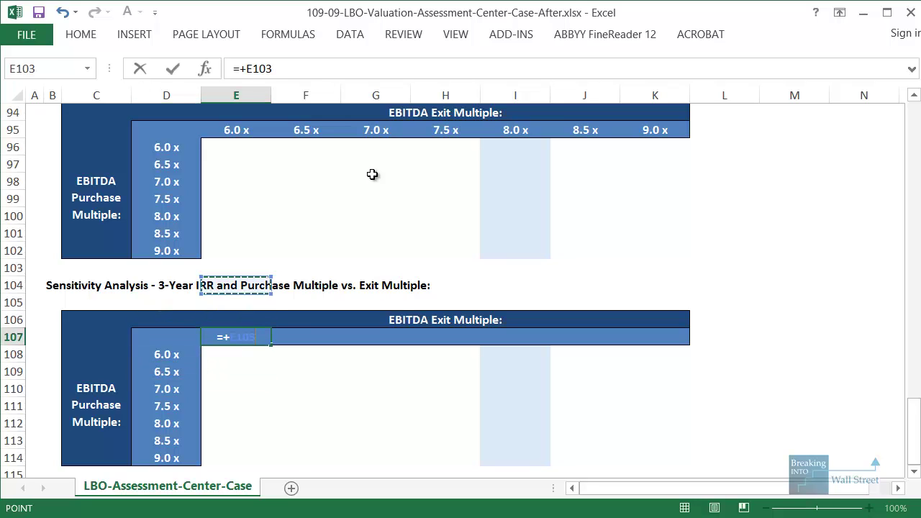
key("ctrl+Return")
Copy the E107 link across the IRR table's exit multiple row through K107.
key("ctrl+c")
key("shift+Right")
key("shift+Right")
key("shift+Right")
key("shift+Right")
key("shift+Right")
key("shift+Right")
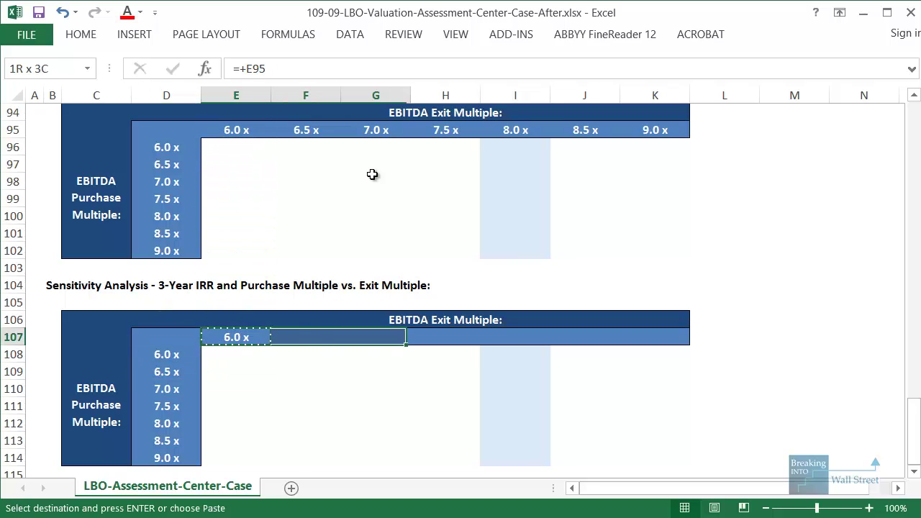
key("ctrl+alt+v")
key("Return")
Start a What-If Data Table on the Cash-on-Cash sensitivity range D95:K102.
key("Left")
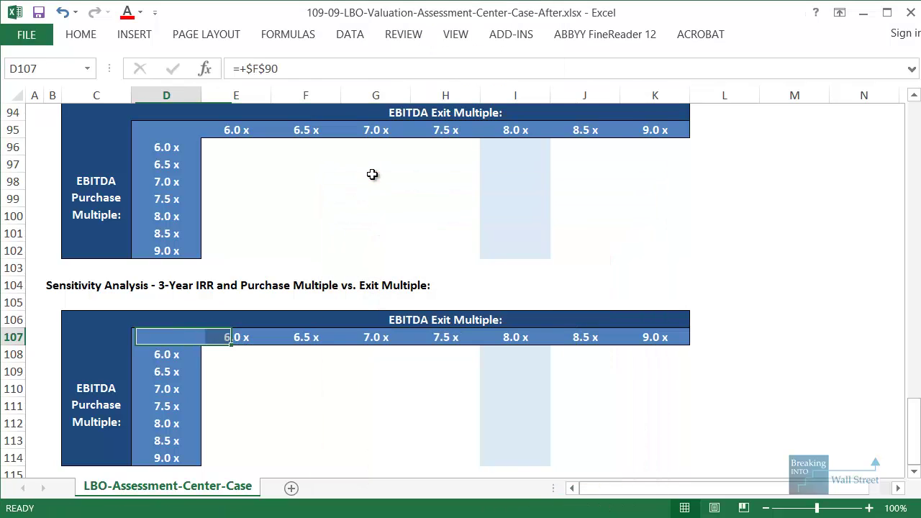
key("Up")
key("Up")
key("Up")
key("Up")
key("Up")
key("Up")
key("Up")
key("Up")
key("Up")
key("Up")
key("Up")
key("Up")
key("Up")
key("Up")
key("Down")
key("Down")
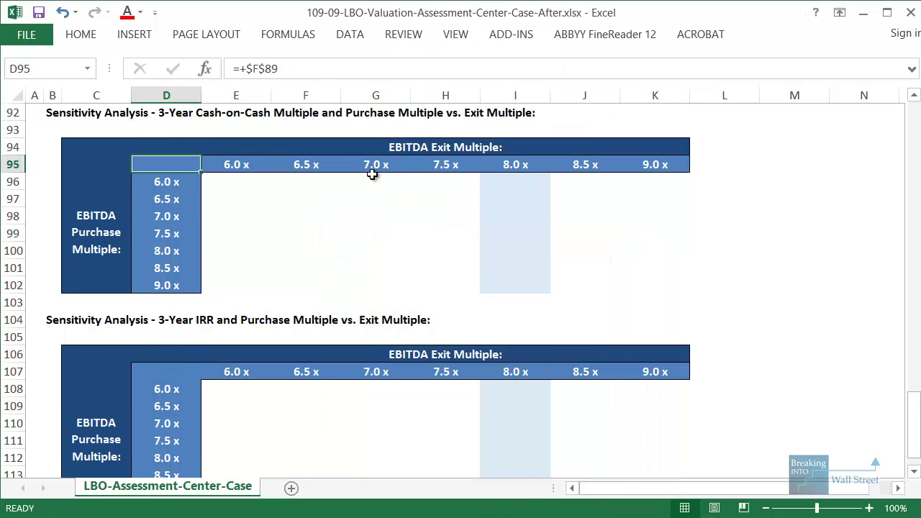
key("ctrl+shift+Down")
key("ctrl+shift+Right")
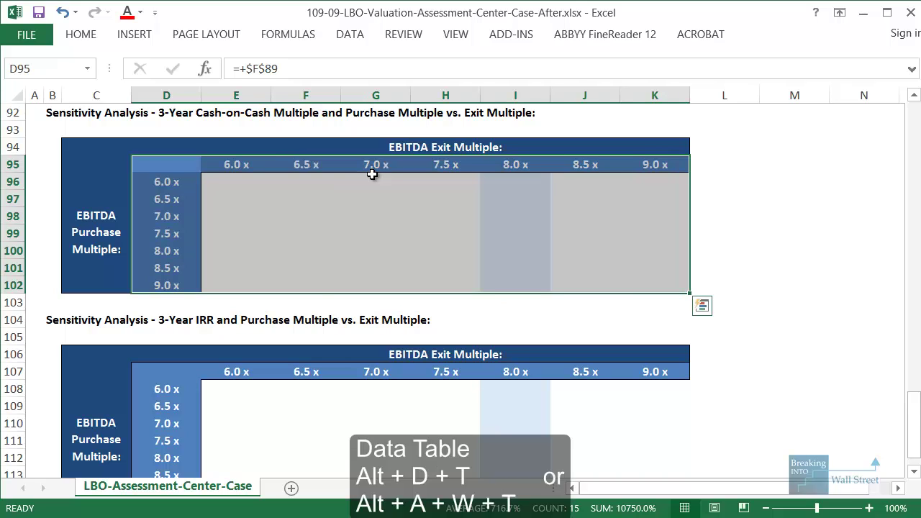
key("alt")
key("a")
key("w")
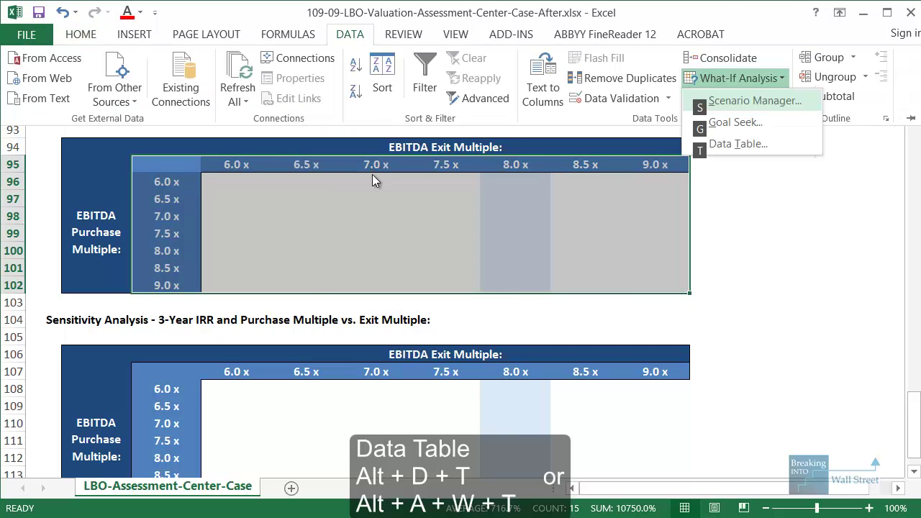
key("t")
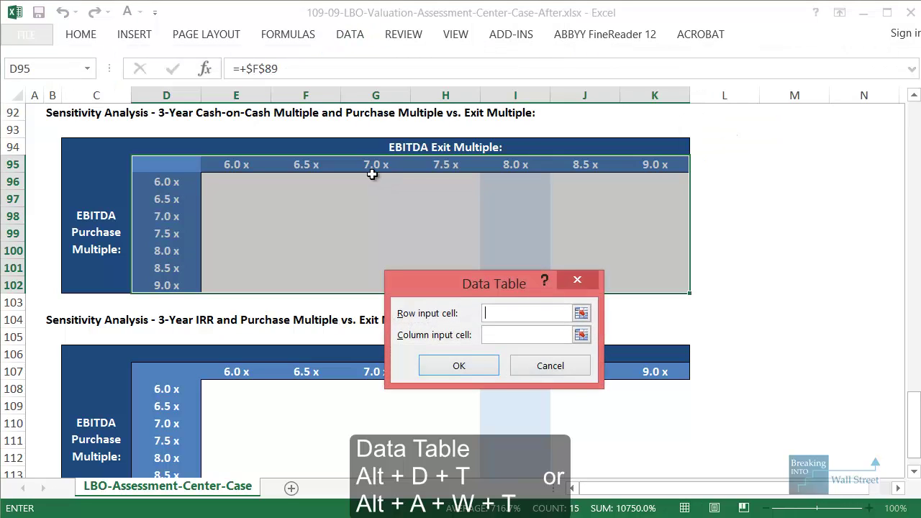
Create the data table with EBITDA Exit Multiple $L$7 as row input cell and EBITDA Purchase Multiple $F$7 as column input cell.
left_click(581, 315)
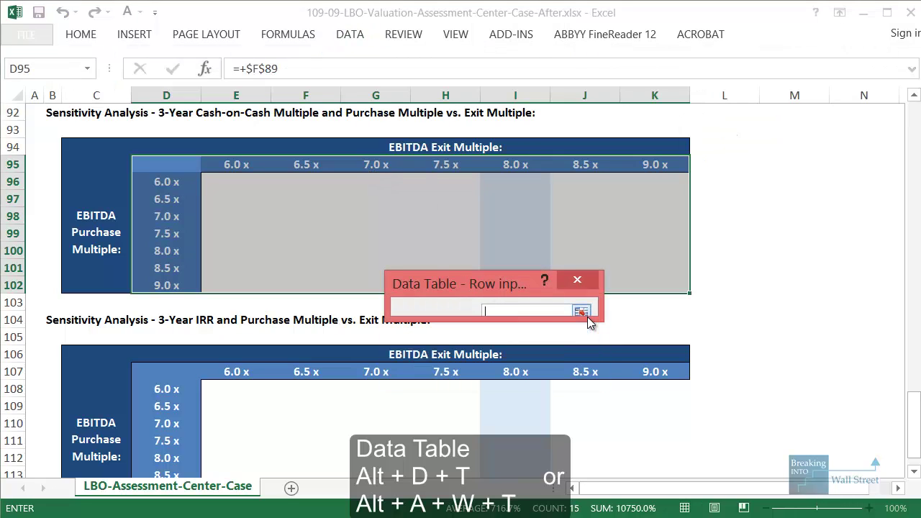
left_click_drag(912, 426, 911, 112)
left_click(724, 214)
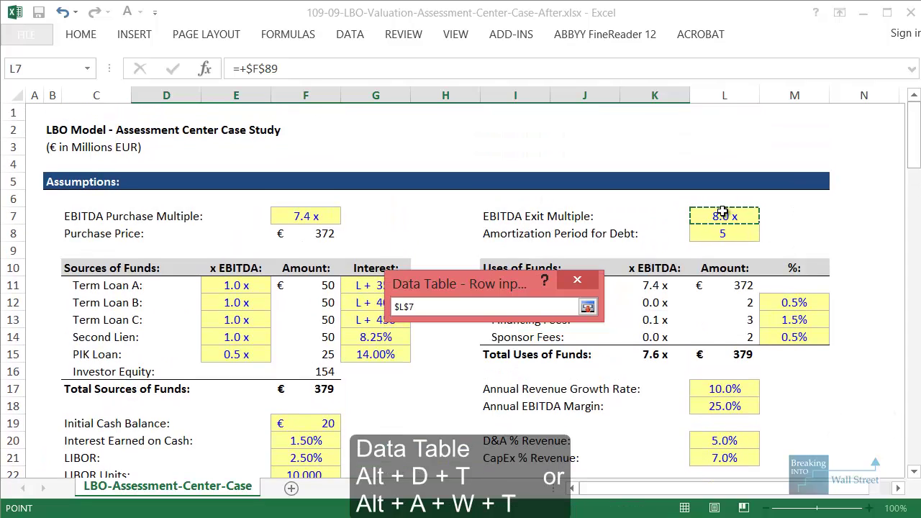
key("Return")
left_click(581, 336)
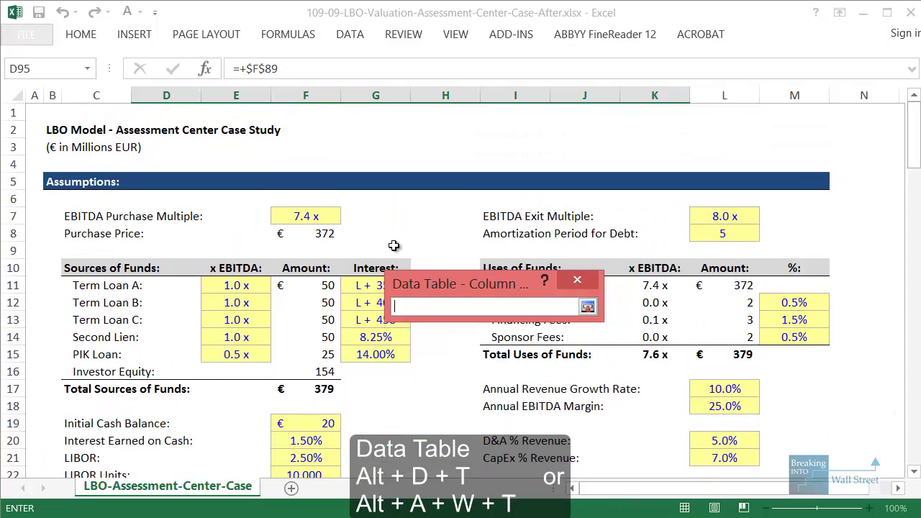
left_click(320, 216)
key("Return")
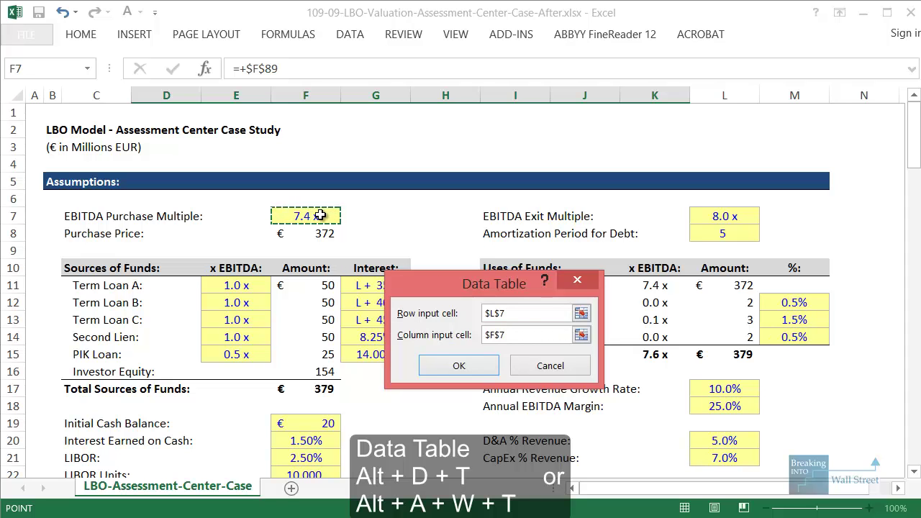
left_click(430, 360)
Examine the Cash-on-Cash results along the 6.0x purchase multiple row and down the 8.0x exit multiple column.
left_click_drag(912, 134, 911, 410)
scroll(422, 312, "down", 3)
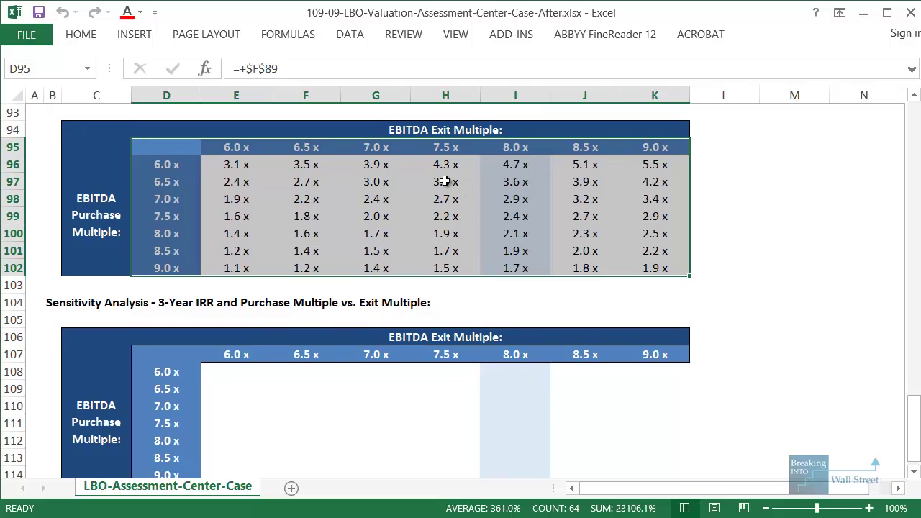
left_click_drag(208, 134, 706, 174)
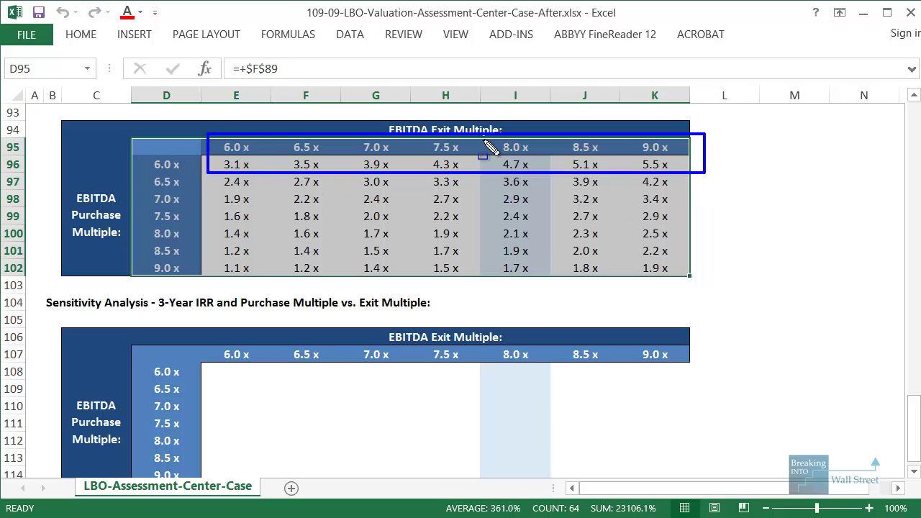
mouse_move(469, 142)
left_mouse_down()
mouse_move(549, 292)
mouse_move(560, 294)
left_mouse_up()
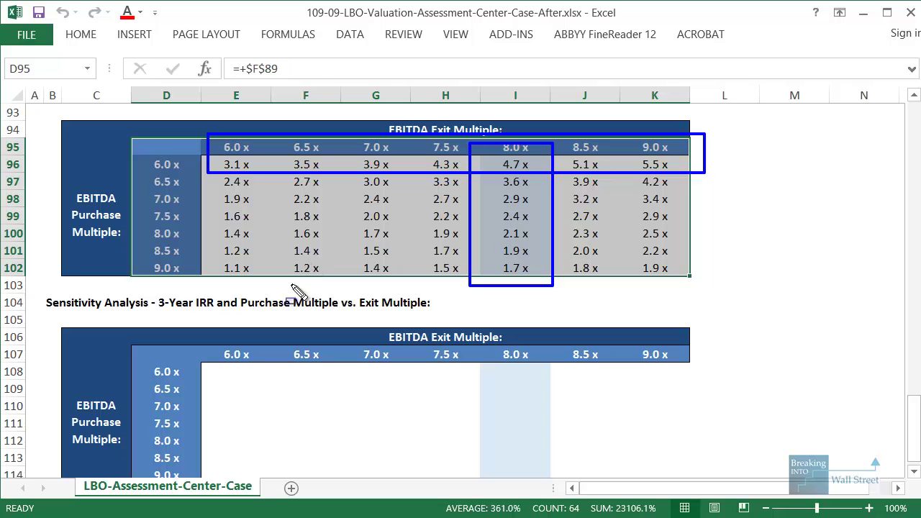
key("Escape")
Check which input cells the TABLE formula in the Cash-on-Cash sensitivity table's body refers to.
left_click(177, 352)
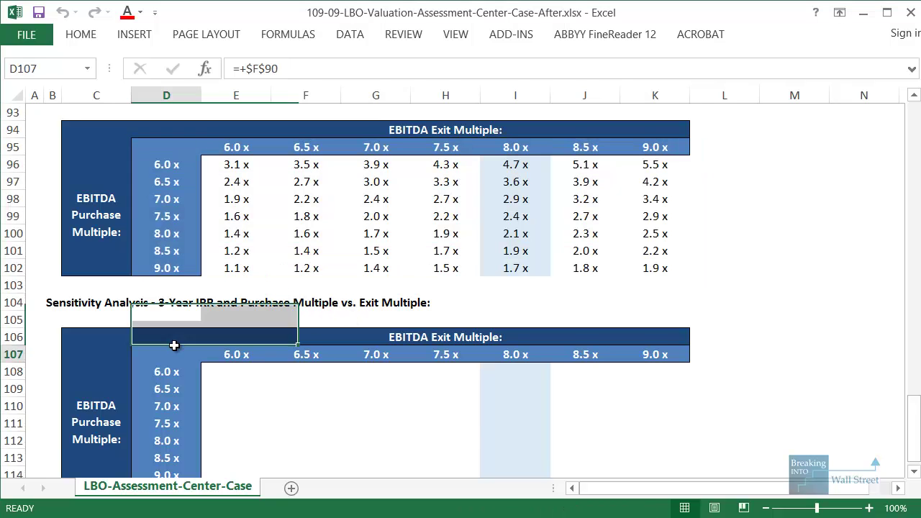
scroll(284, 339, "down", 1)
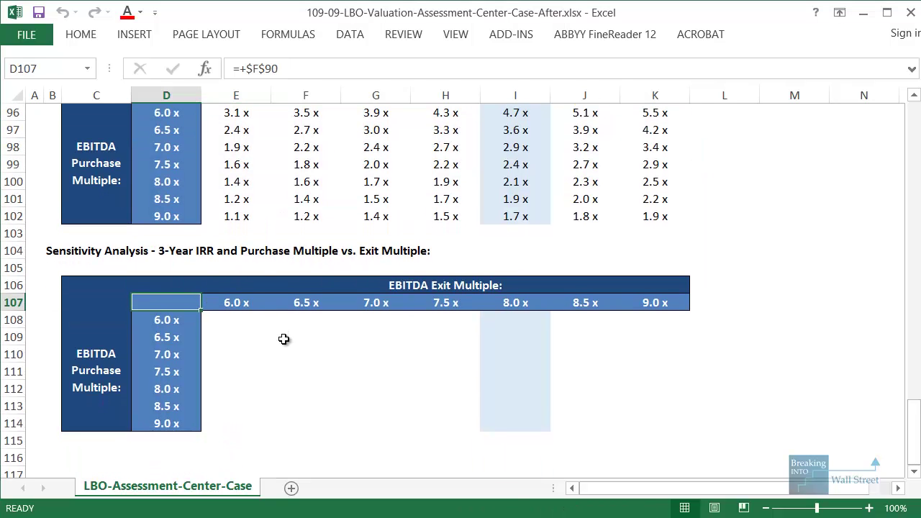
key("Right")
key("Up")
key("Up")
key("Up")
key("Up")
key("Up")
key("Up")
key("Up")
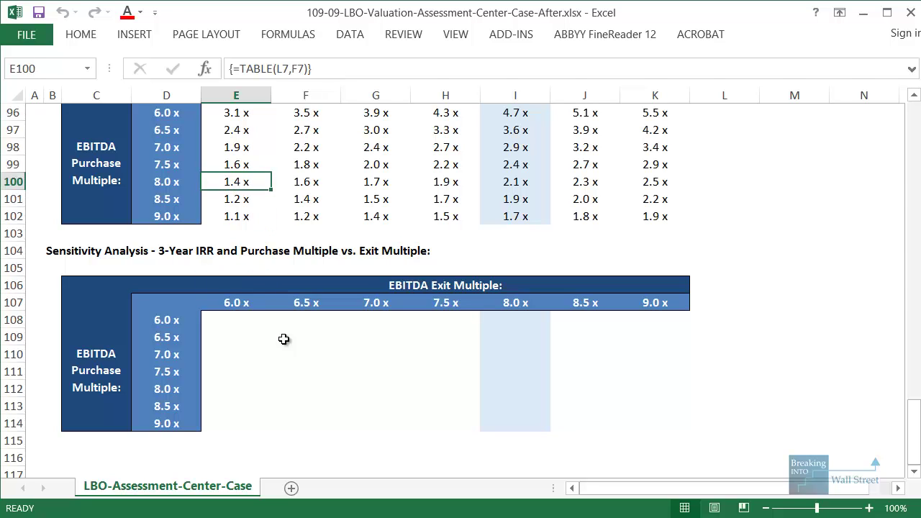
Create a What-If data table on the IRR sensitivity range D107:K114 with row input cell L7 and column input cell F7.
key("Down")
key("Down")
key("Down")
key("Down")
key("Down")
key("Down")
key("Left")
key("Down")
key("ctrl+shift+Down")
key("ctrl+shift+Right")
key("alt+d")
key("t")
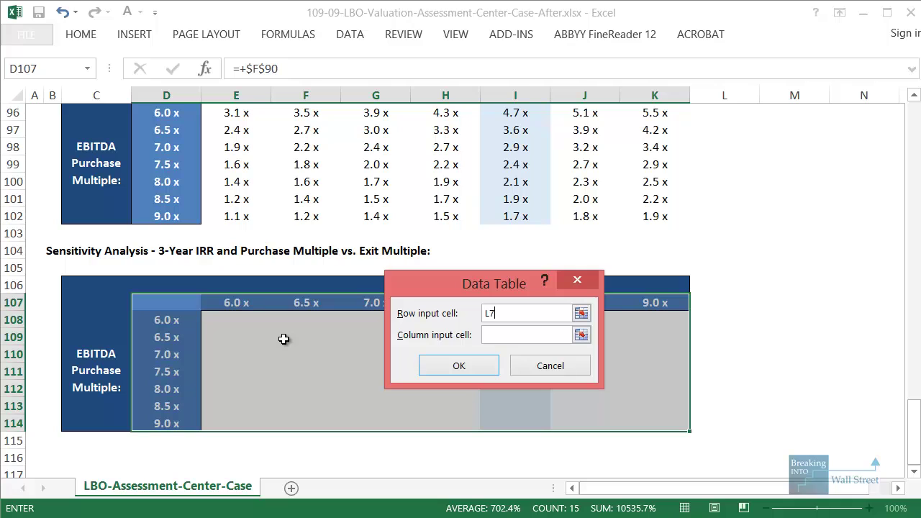
type("F7")
key("Return")
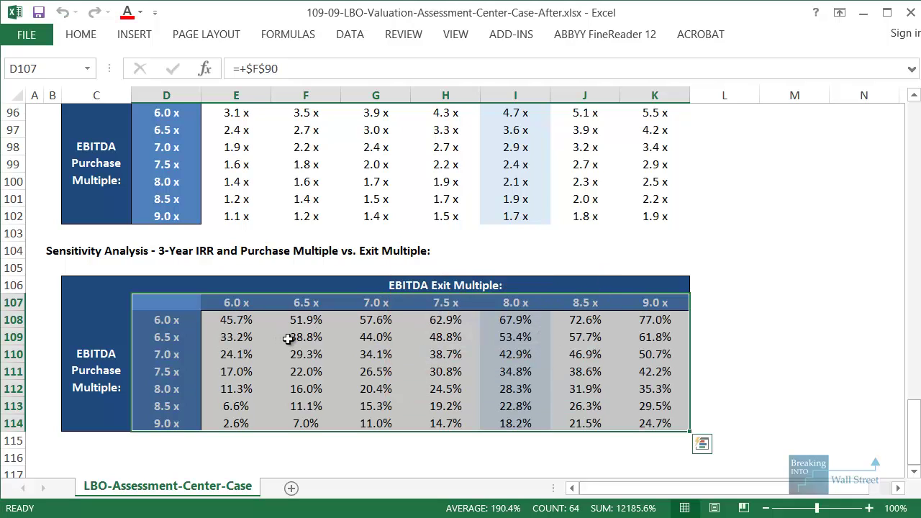
Deselect the IRR table and compare it with the Cash-on-Cash sensitivity table above.
scroll(463, 326, "up", 2)
left_click(461, 337)
scroll(460, 337, "down", 1)
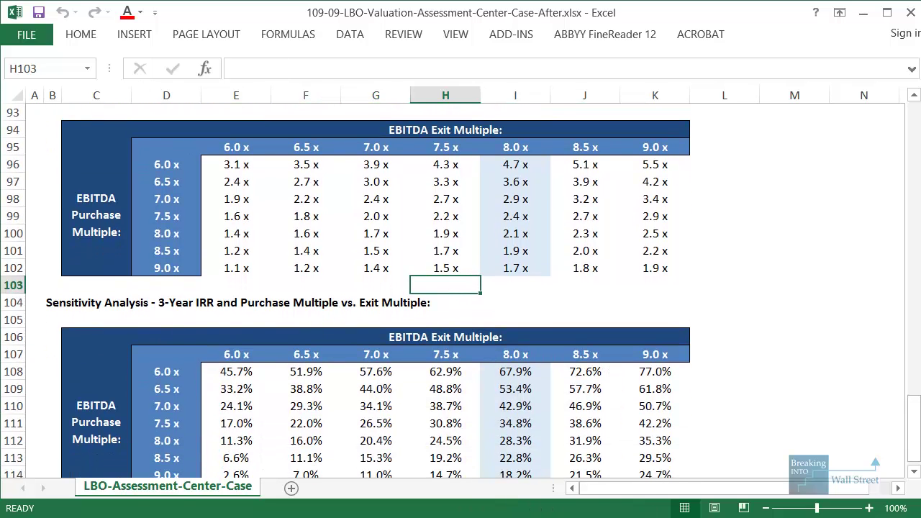
Switch to the Word answers document and review the purchase price and IRR answers with their sensitivity tables, plus question 3.
key("alt+Tab")
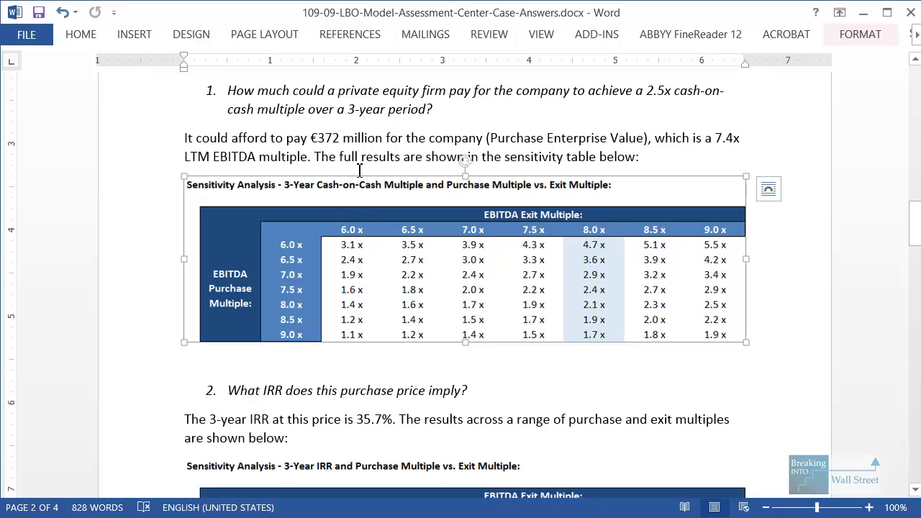
scroll(513, 274, "down", 1)
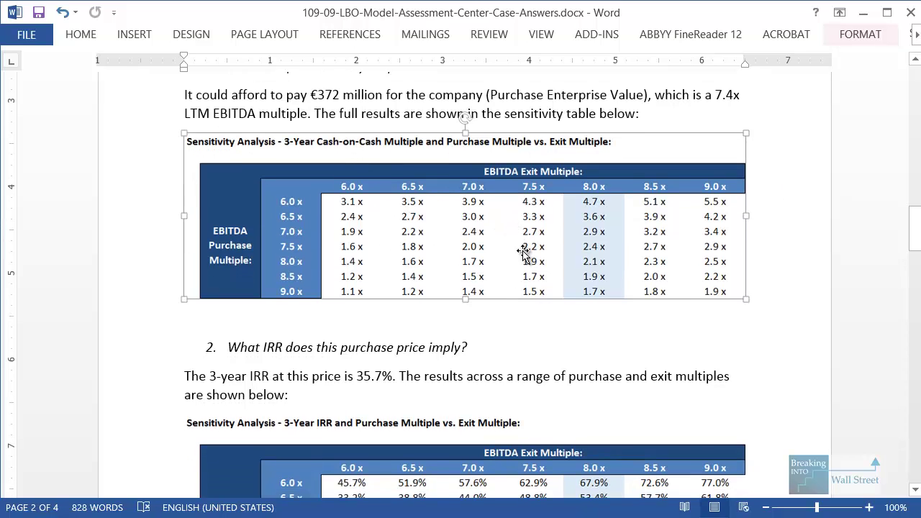
scroll(501, 205, "up", 2)
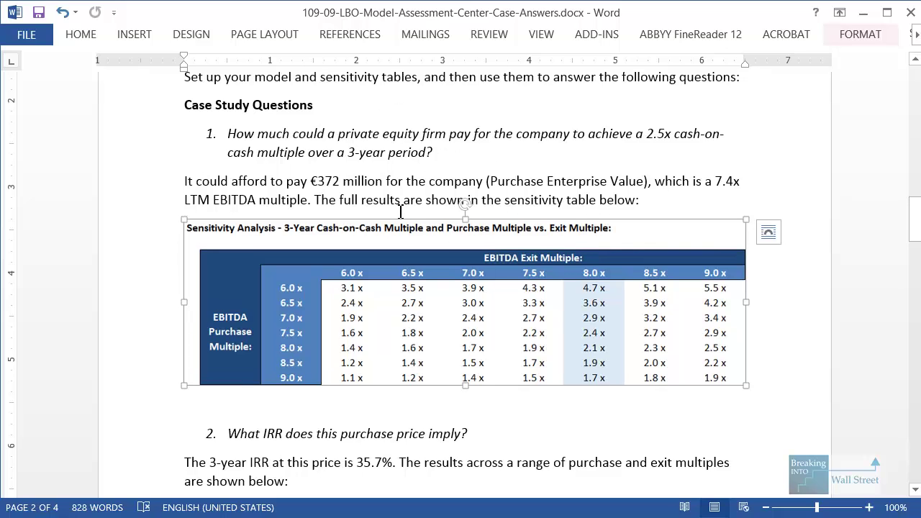
scroll(400, 206, "down", 3)
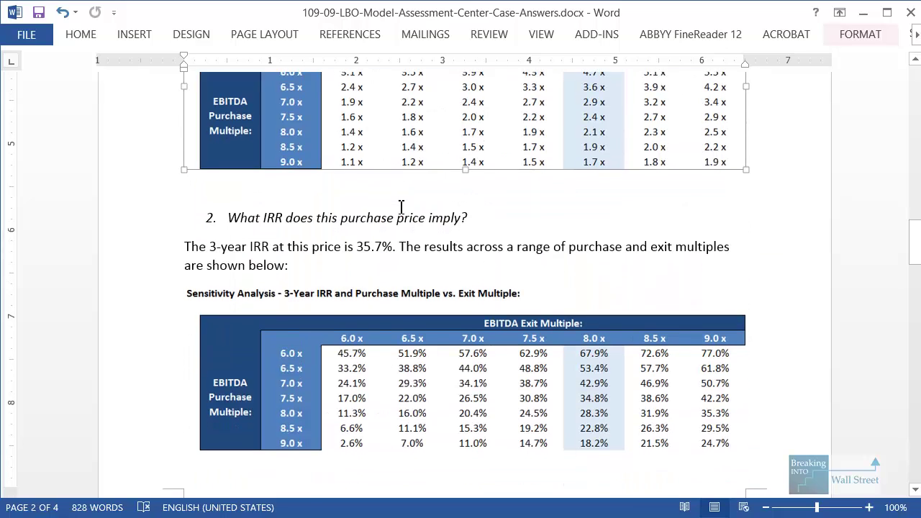
scroll(401, 207, "down", 2)
scroll(398, 205, "down", 3)
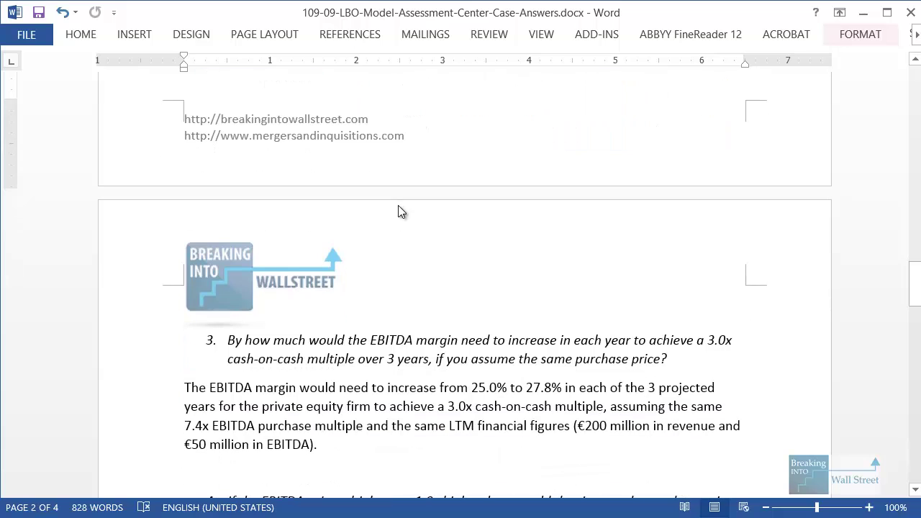
scroll(394, 230, "up", 3)
mouse_move(222, 403)
left_mouse_down()
mouse_move(237, 418)
mouse_move(720, 468)
mouse_move(750, 460)
left_mouse_up()
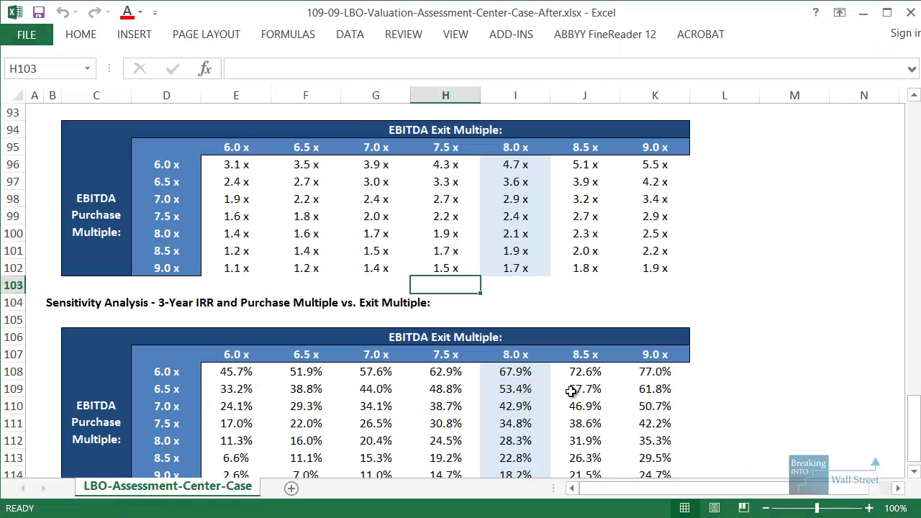
Examine the EBITDA Purchase Multiple, Purchase Price and Annual EBITDA Margin in the Excel model's Assumptions section.
left_click_drag(913, 428, 913, 133)
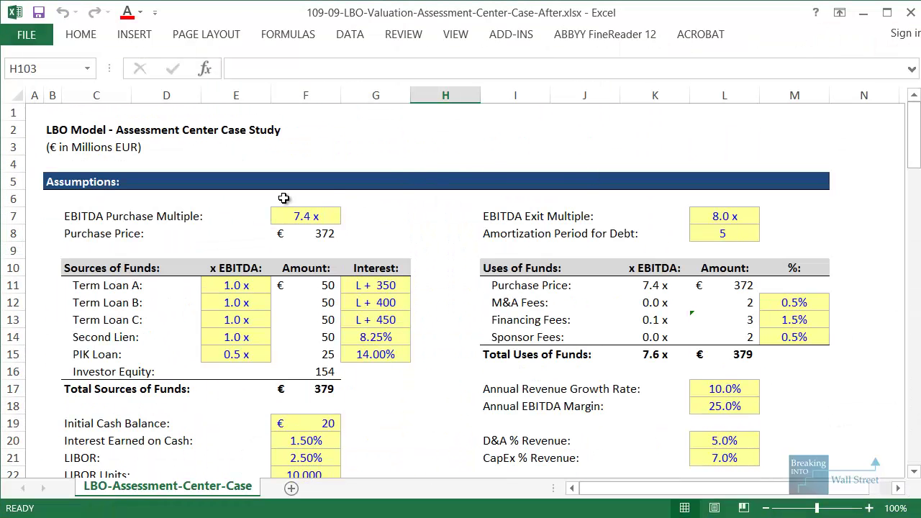
left_click_drag(72, 202, 349, 245)
scroll(431, 274, "down", 3)
mouse_move(475, 241)
left_mouse_down()
mouse_move(789, 243)
mouse_move(786, 260)
left_mouse_up()
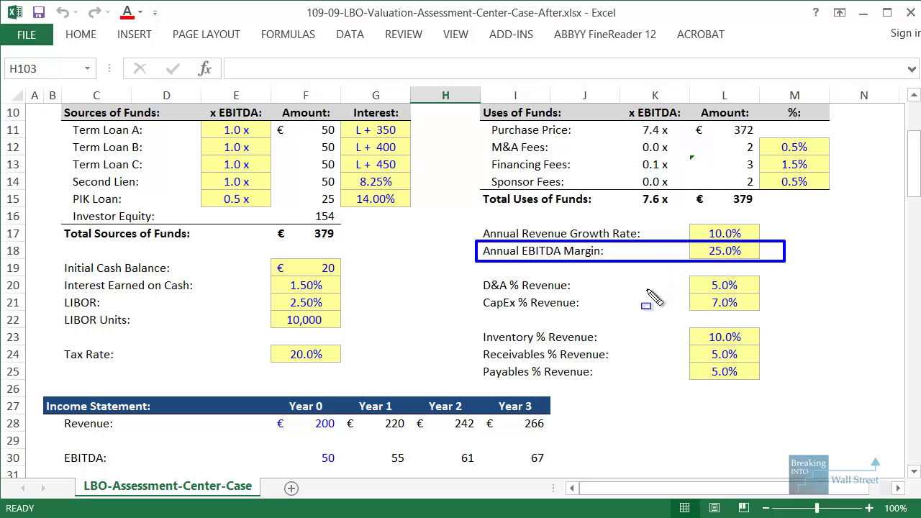
Read the LBO Valuation slide's point in PowerPoint about setting multiple conditions for a 25% IRR, and return to the Excel model.
key("Escape")
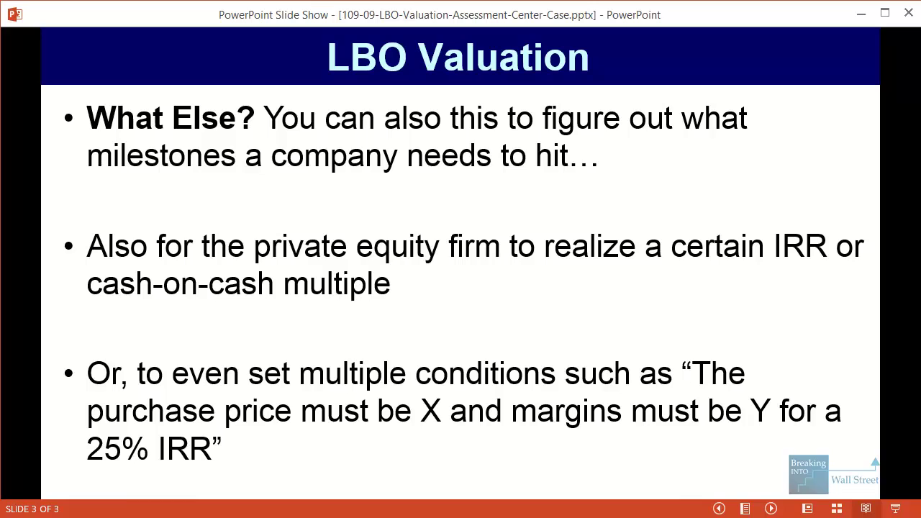
mouse_move(76, 339)
left_mouse_down()
mouse_move(411, 431)
mouse_move(911, 496)
mouse_move(871, 490)
left_mouse_up()
key("alt+Tab")
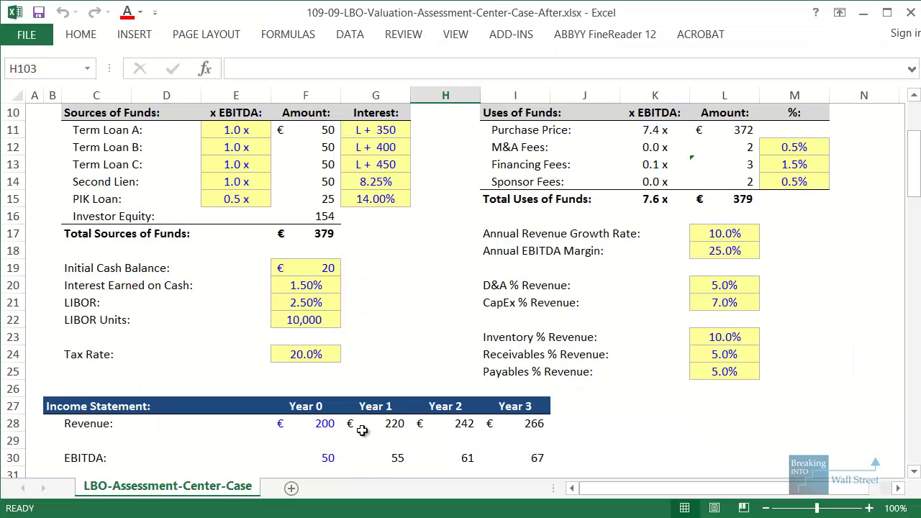
Start Goal Seek on the Cash-on-Cash Multiple in F89 with a target value of 3.
scroll(362, 430, "down", 20)
scroll(362, 430, "up", 2)
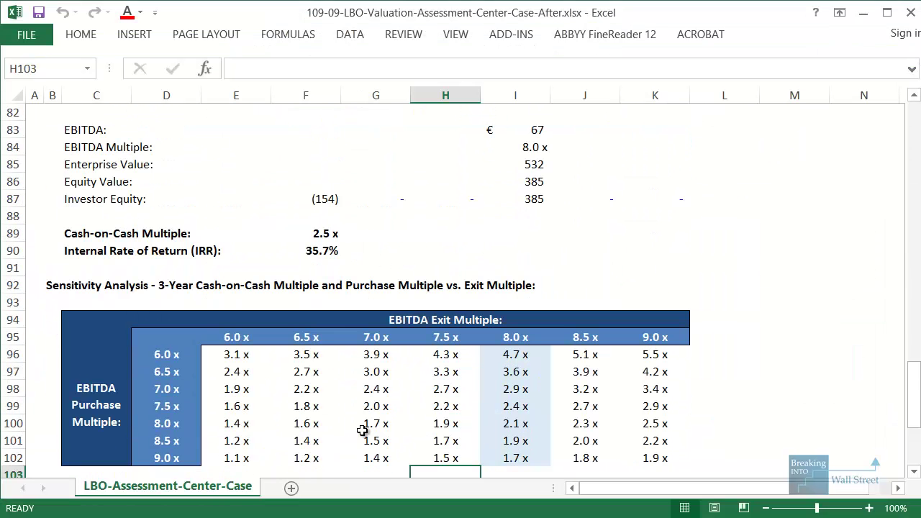
scroll(327, 340, "up", 1)
left_click(326, 287)
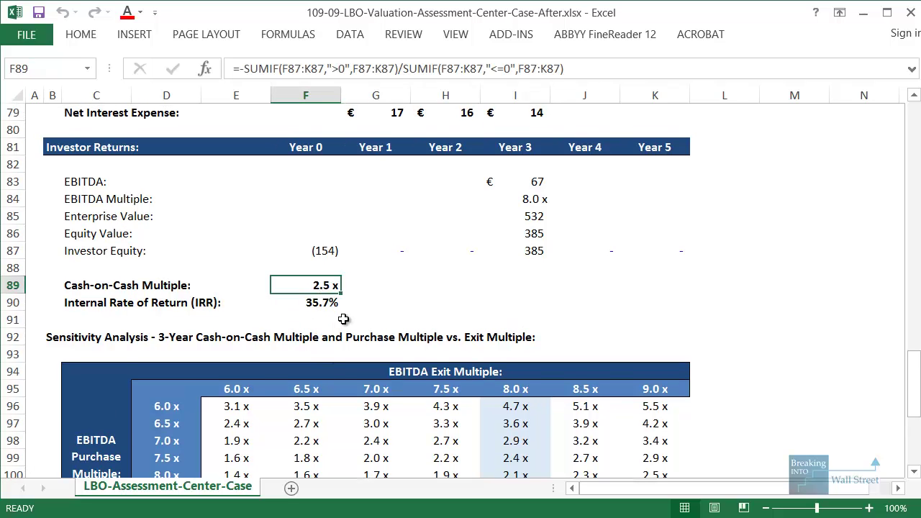
key("alt")
key("a")
key("w")
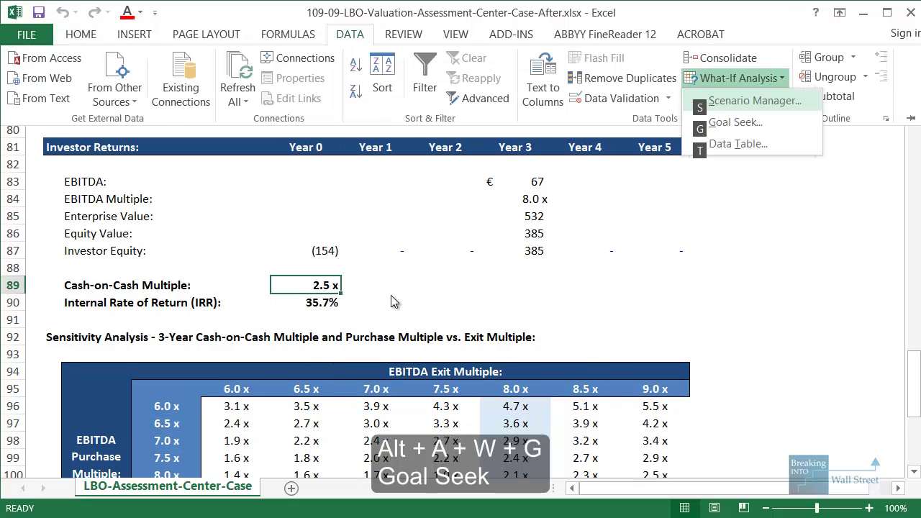
key("g")
left_click(568, 328)
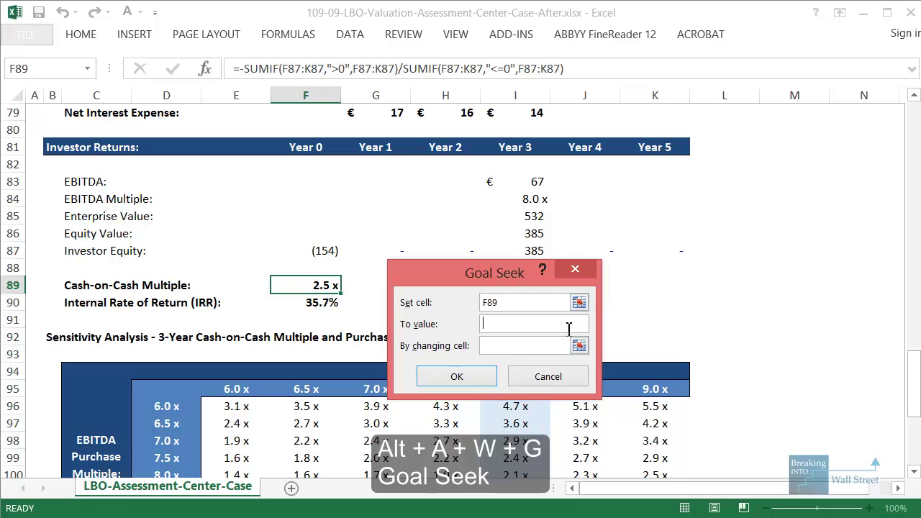
type("3")
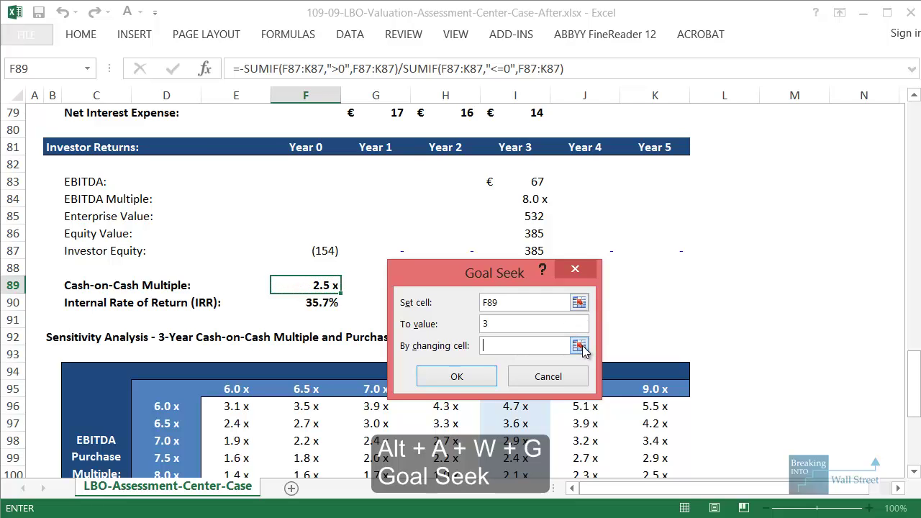
Solve the Goal Seek by changing the Annual EBITDA Margin in $L$18, and accept the solution.
left_click(580, 346)
scroll(822, 340, "up", 20)
scroll(798, 344, "down", 2)
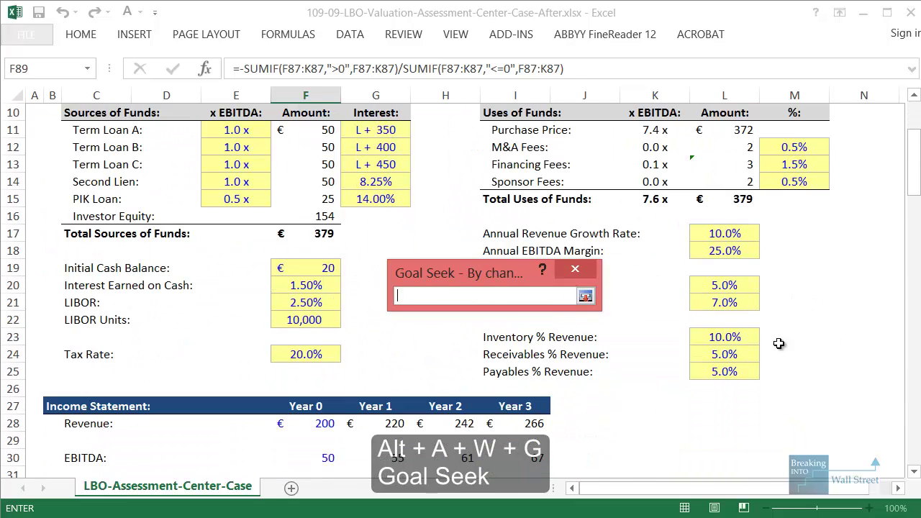
left_click(721, 250)
scroll(676, 170, "down", 1)
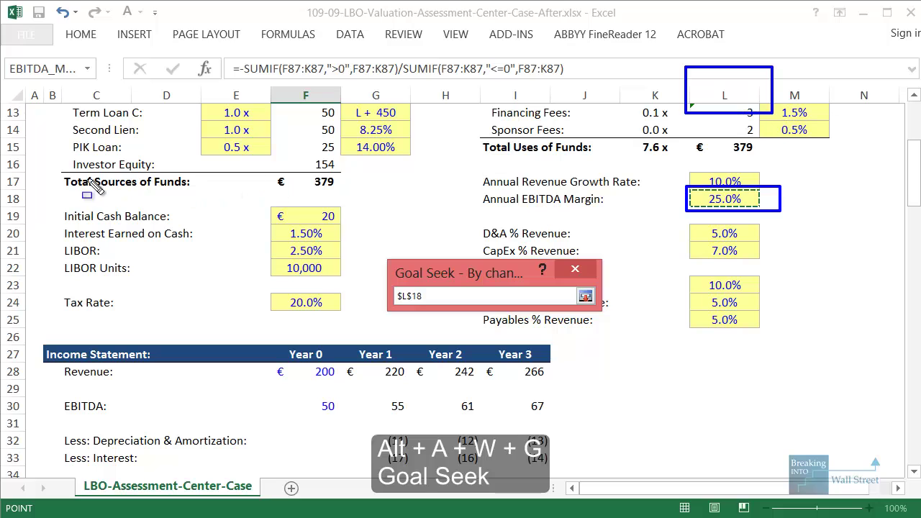
left_click(468, 270)
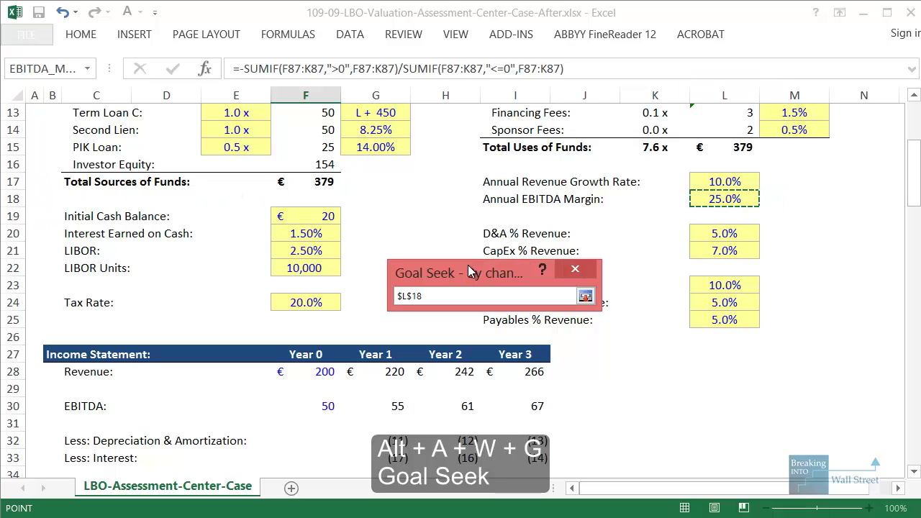
key("Return")
key("Return")
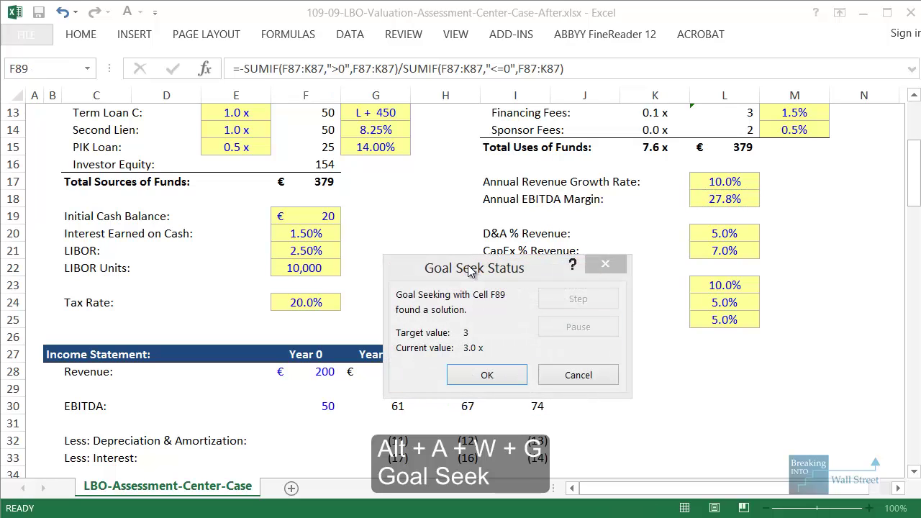
left_click(487, 375)
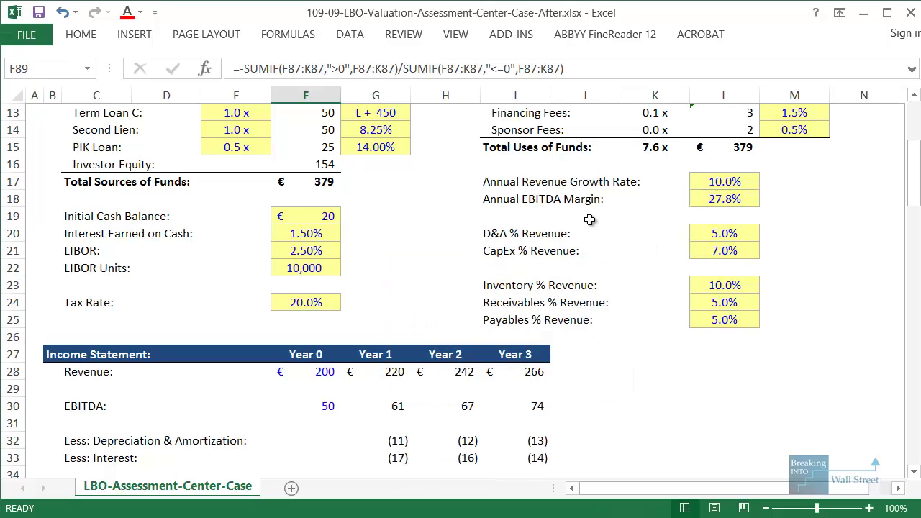
Examine the solved Annual EBITDA Margin and the Year 1 to Year 3 EBITDA in the income statement.
left_click_drag(478, 188, 773, 213)
scroll(431, 295, "down", 3)
left_click_drag(393, 251, 537, 249)
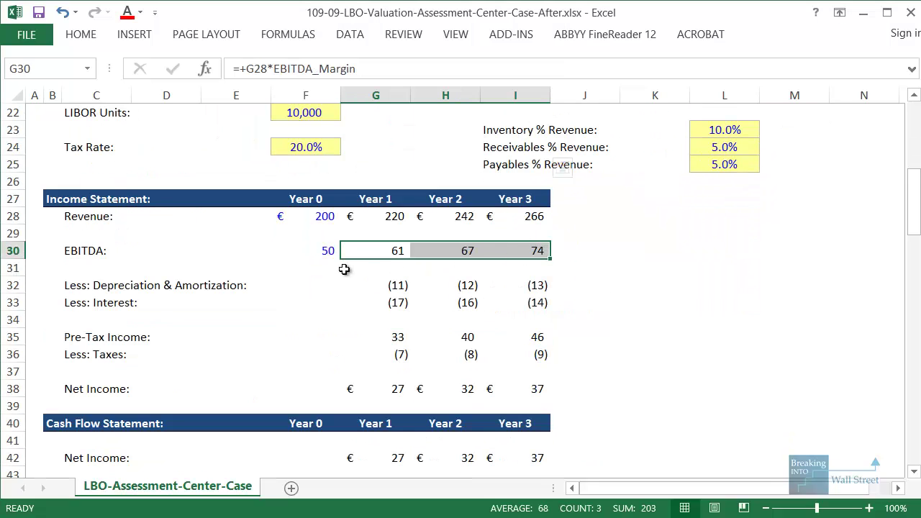
Examine the Cash-on-Cash Multiple, IRR and the exit calculations in the Investor Returns section.
scroll(274, 290, "down", 11)
scroll(274, 290, "down", 7)
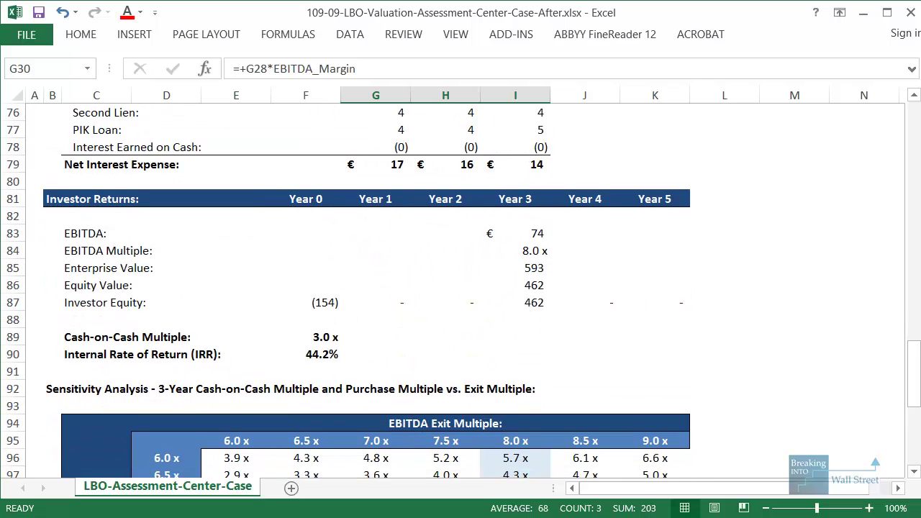
left_click_drag(273, 313, 389, 368)
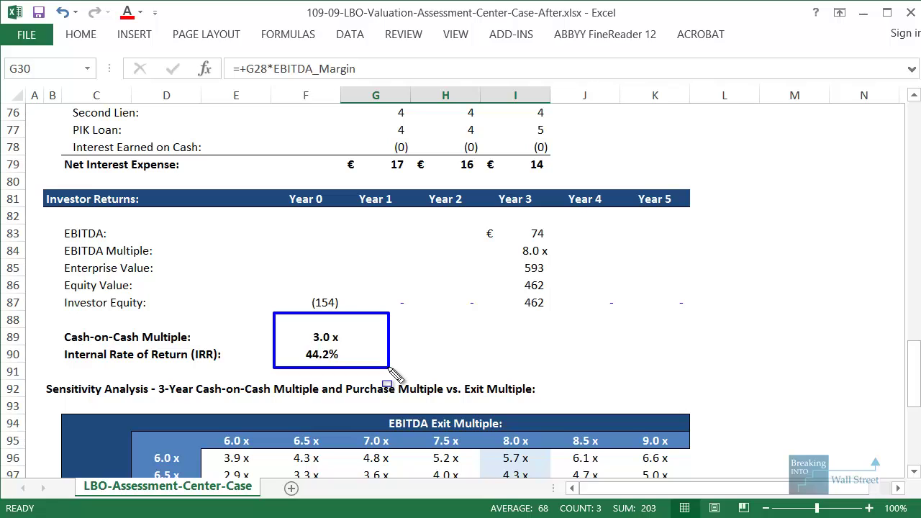
left_click_drag(278, 184, 561, 320)
key("Escape")
Switch to the Word answers document and read answer 3 on the EBITDA margin increase needed for a 3.0x cash-on-cash multiple.
key("alt+Tab")
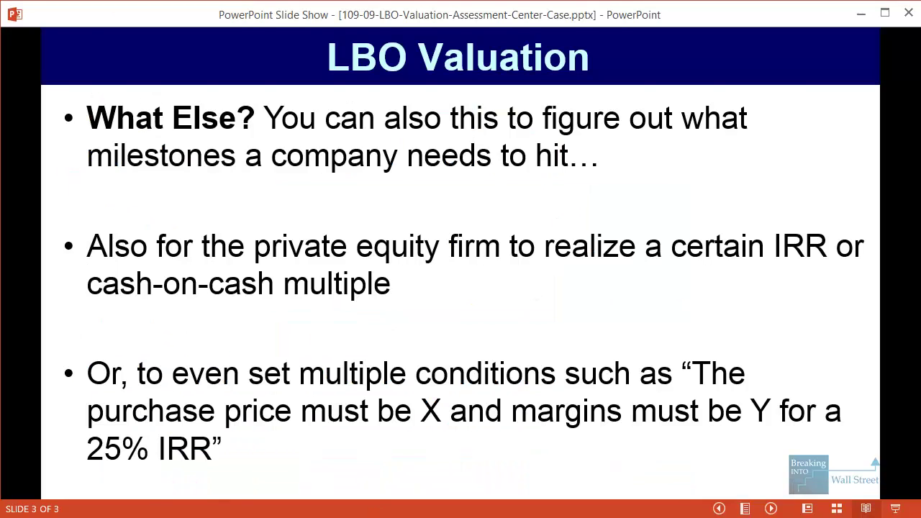
key("alt+Tab")
scroll(273, 373, "down", 3)
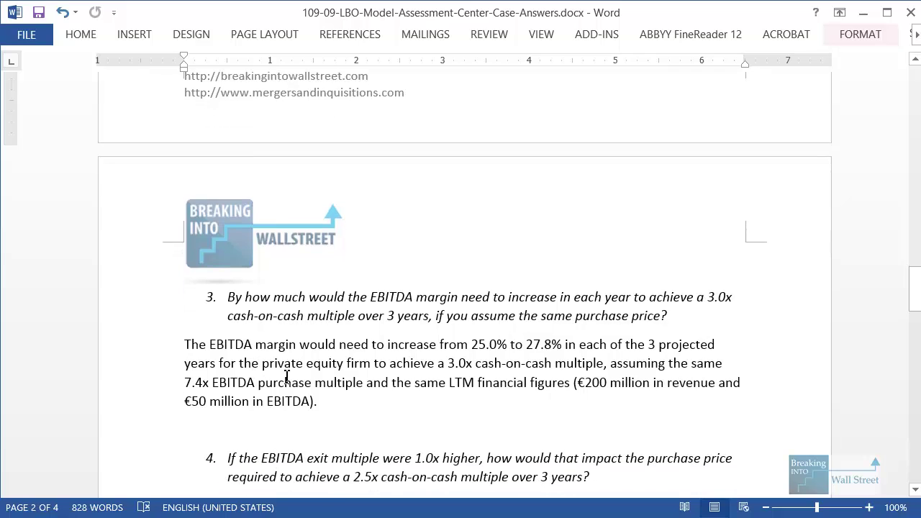
mouse_move(176, 334)
left_mouse_down()
mouse_move(705, 392)
mouse_move(763, 422)
left_mouse_up()
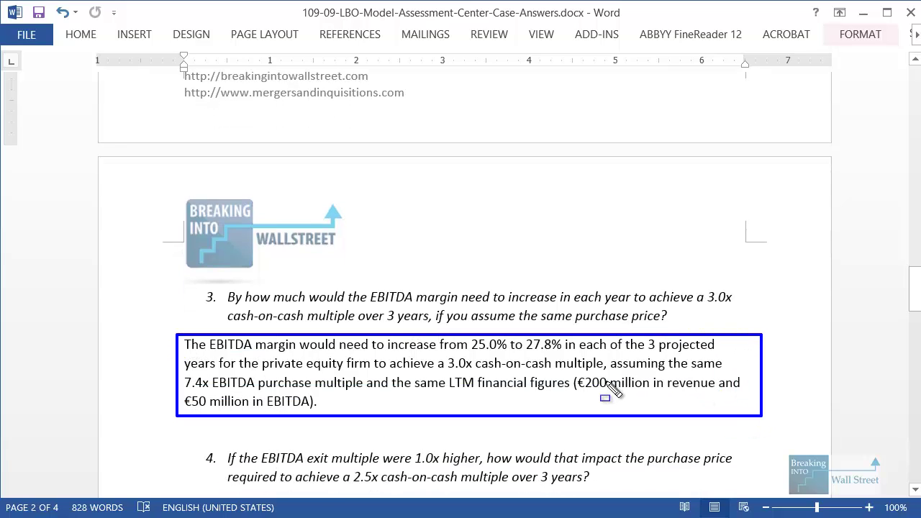
left_click_drag(178, 390, 322, 417)
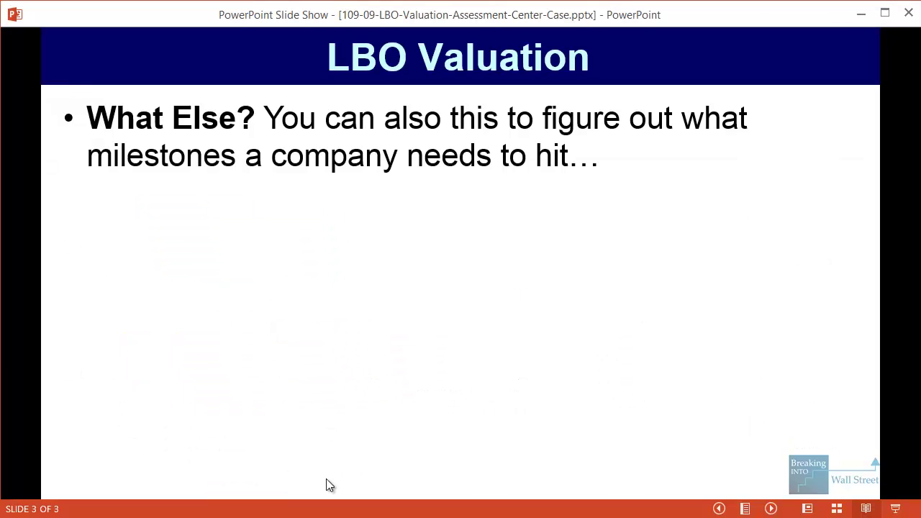
Reveal the remaining bullets on the LBO Valuation slide, and return to the Excel income statement to examine the Year 0 EBITDA.
left_click(326, 482)
left_click(326, 482)
key("alt+Tab")
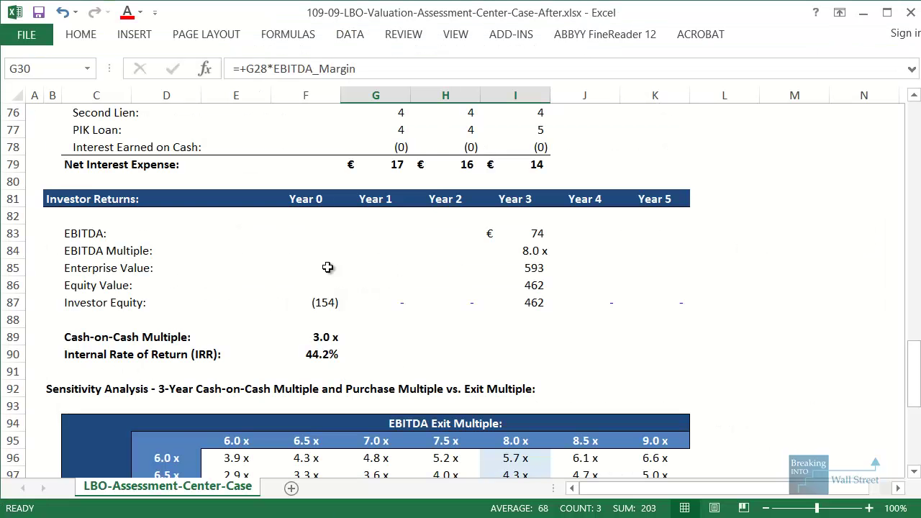
scroll(325, 267, "up", 20)
left_click_drag(286, 340, 338, 370)
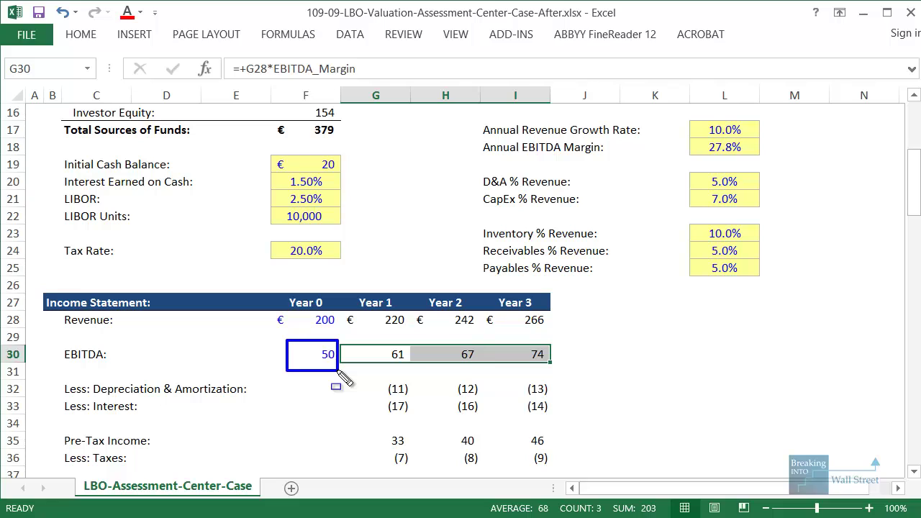
Check the Annual EBITDA Margin assumption, and switch to the Word answers document to read question 4 on a higher exit multiple.
mouse_move(485, 137)
left_mouse_down()
mouse_move(749, 175)
mouse_move(771, 165)
left_mouse_up()
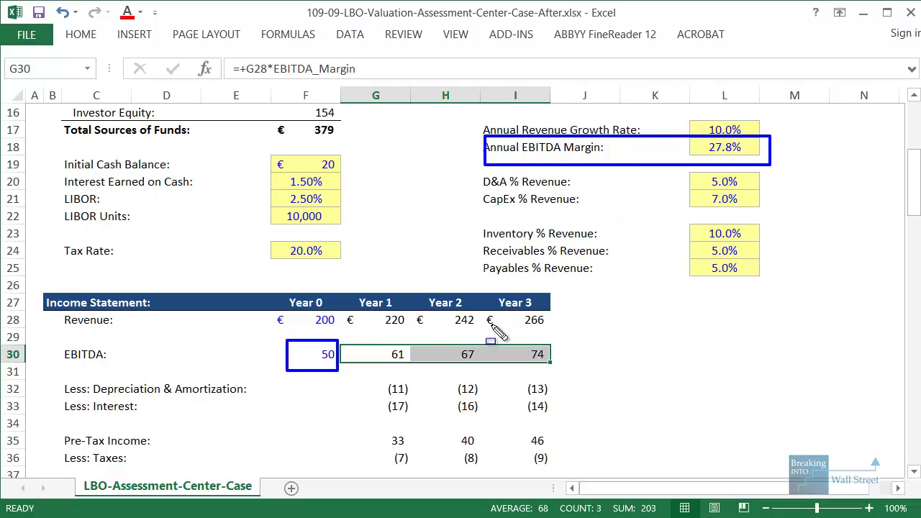
key("Escape")
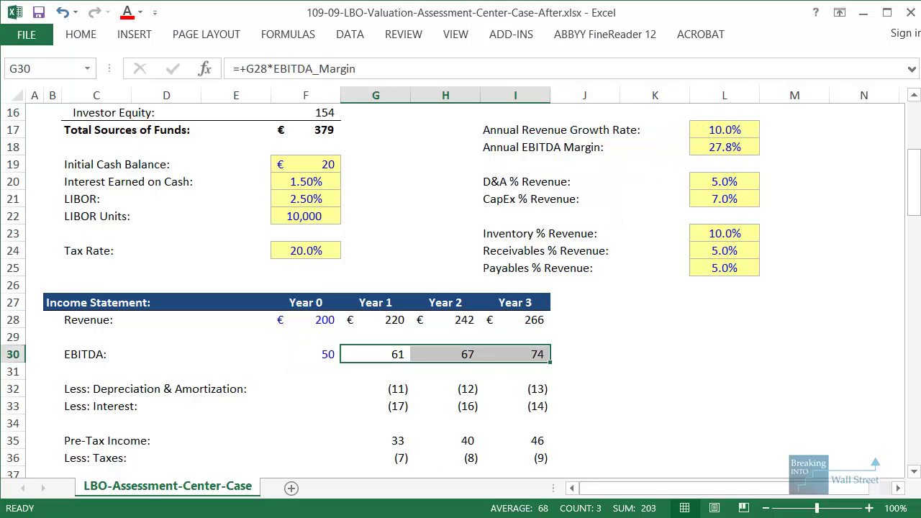
key("alt+Tab")
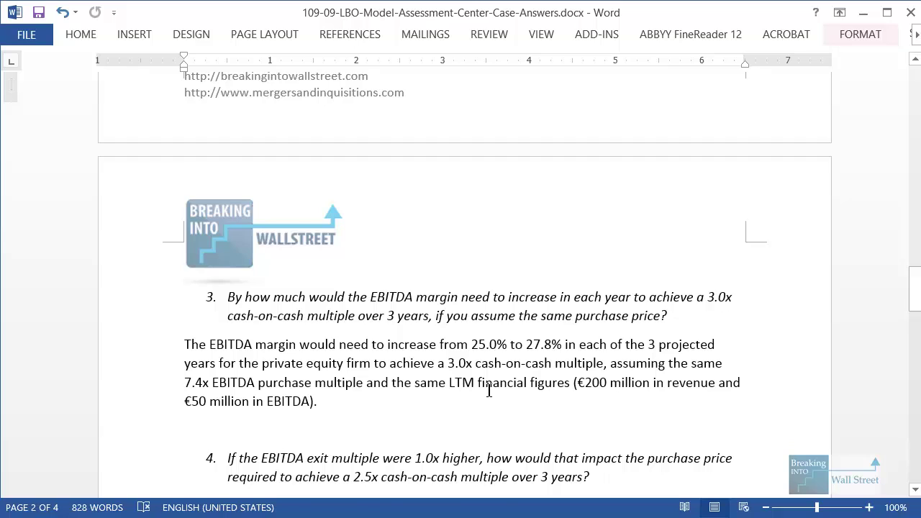
scroll(489, 391, "down", 1)
mouse_move(220, 386)
left_mouse_down()
mouse_move(543, 449)
mouse_move(753, 454)
left_mouse_up()
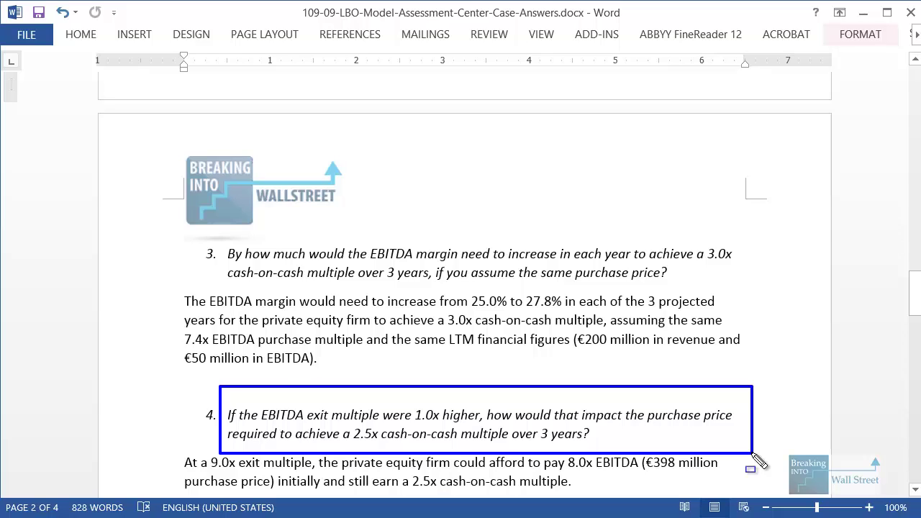
key("Escape")
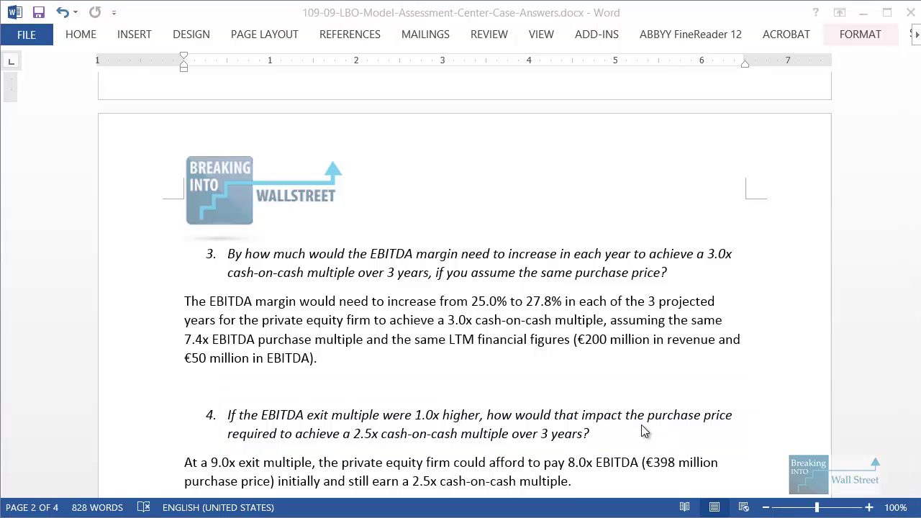
Return to the Excel model and set the EBITDA Purchase Multiple to 8.0x and the Annual EBITDA Margin to 25%.
key("alt+Tab")
left_click_drag(376, 354, 497, 351)
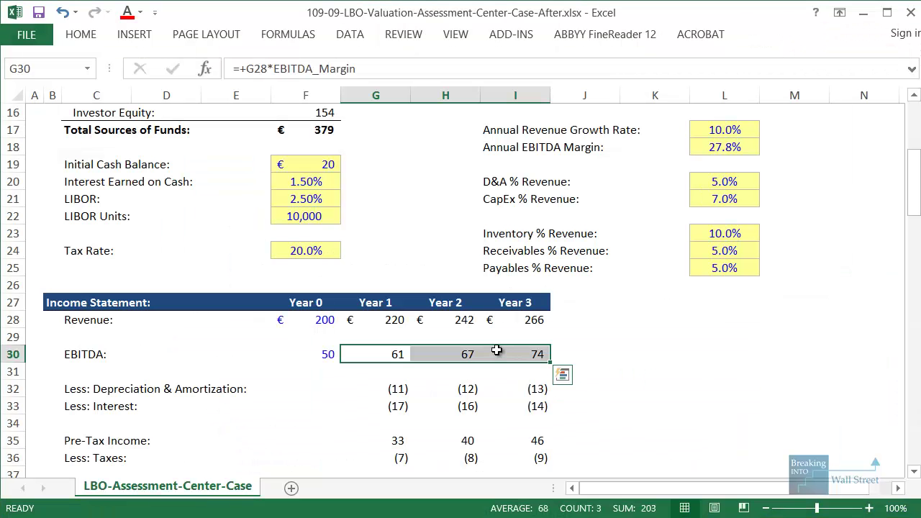
scroll(497, 350, "up", 4)
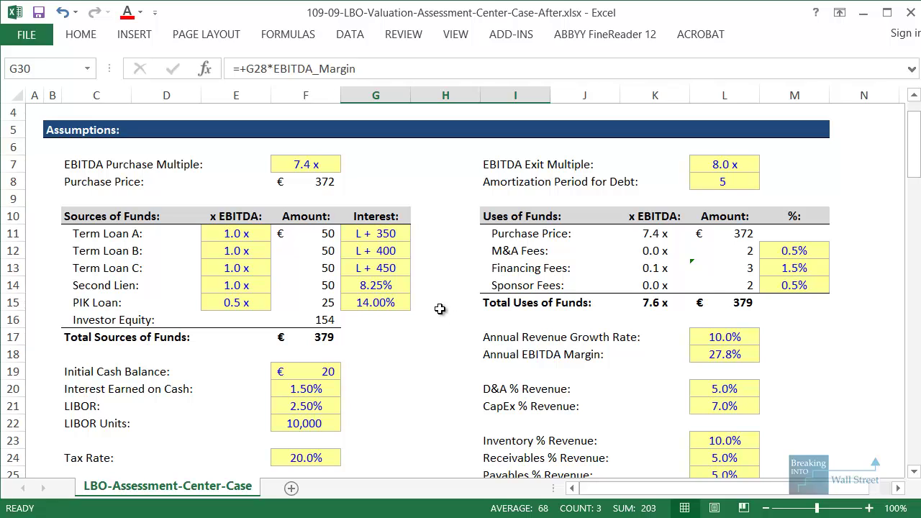
left_click(307, 166)
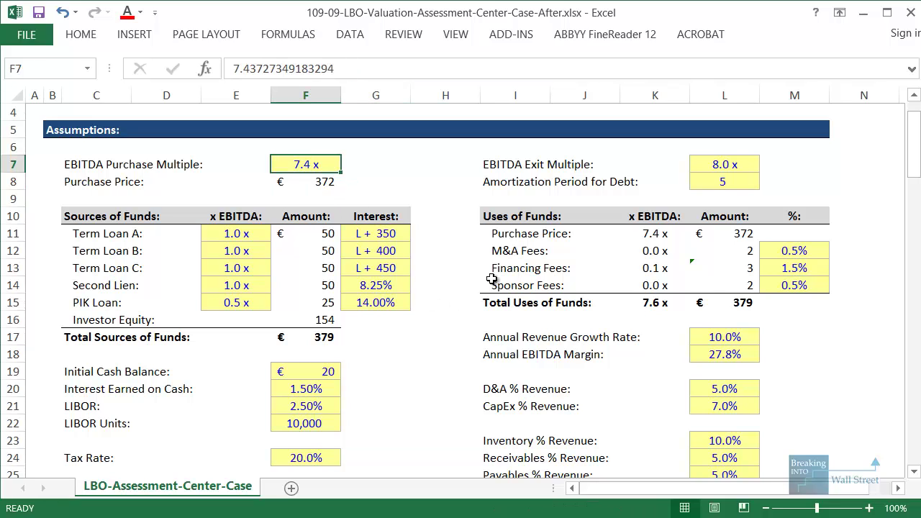
type("8")
key("ctrl+Return")
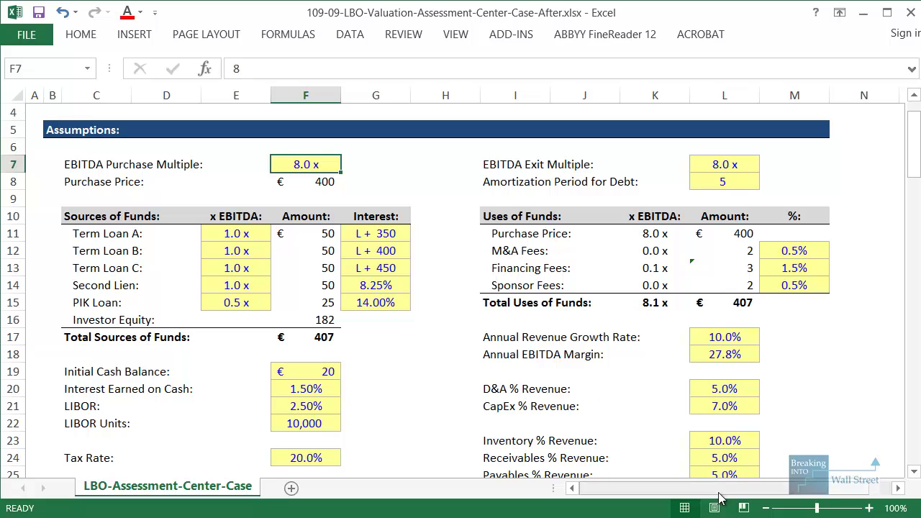
left_click(725, 356)
type("25%")
key("ctrl+Return")
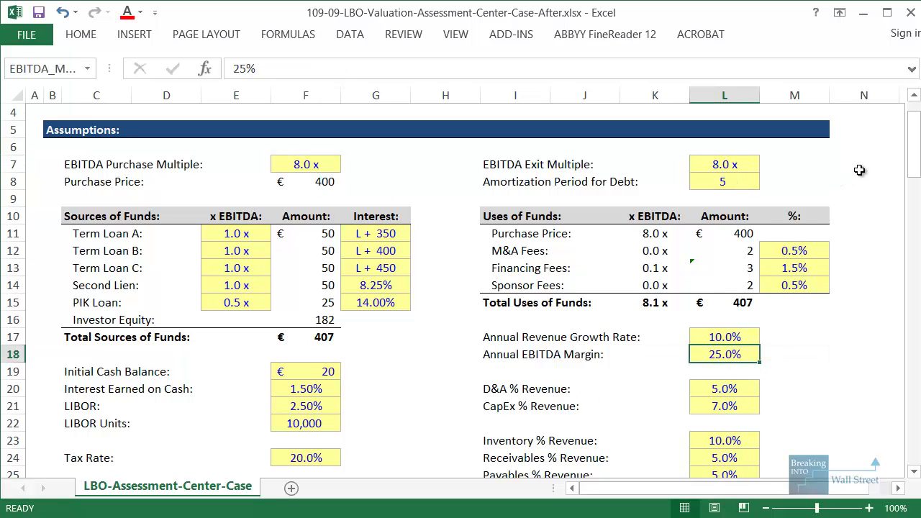
Examine the Cash-on-Cash Multiple, the IRR and the cash-on-cash sensitivity table in the Investor Returns section.
left_click_drag(916, 149, 906, 378)
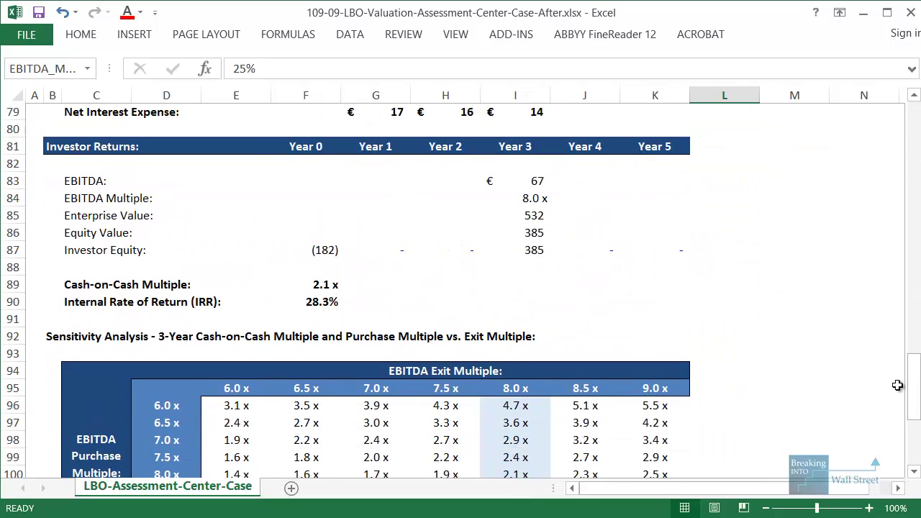
left_click_drag(306, 268, 306, 285)
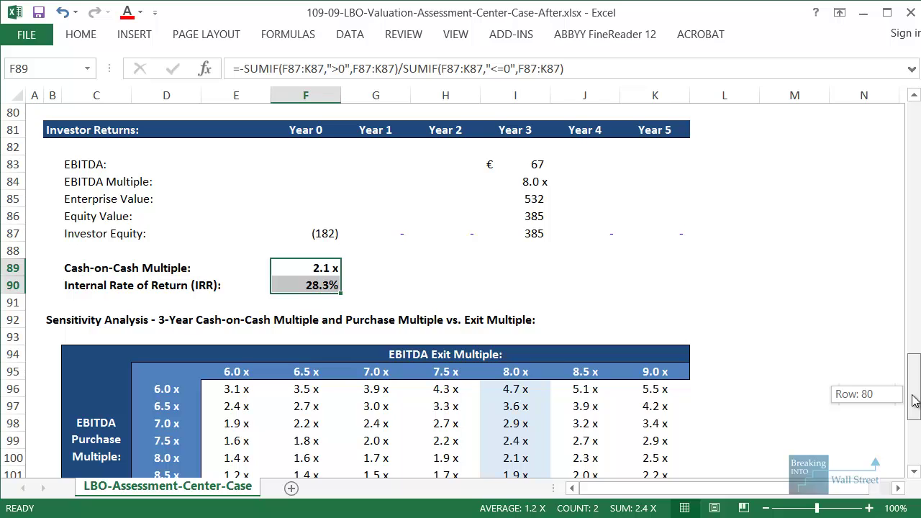
scroll(561, 267, "down", 4)
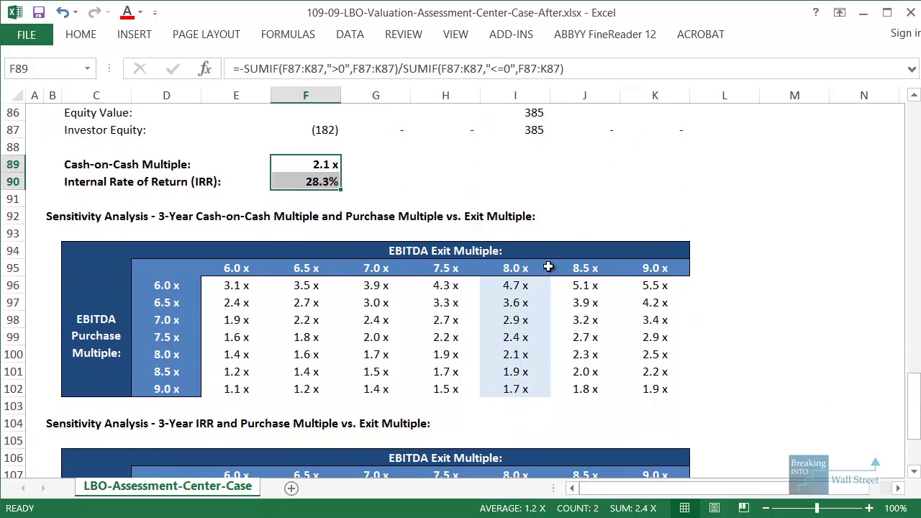
Set the EBITDA Exit Multiple in the Assumptions to 9.0x.
left_click_drag(912, 425, 906, 147)
left_click(749, 215)
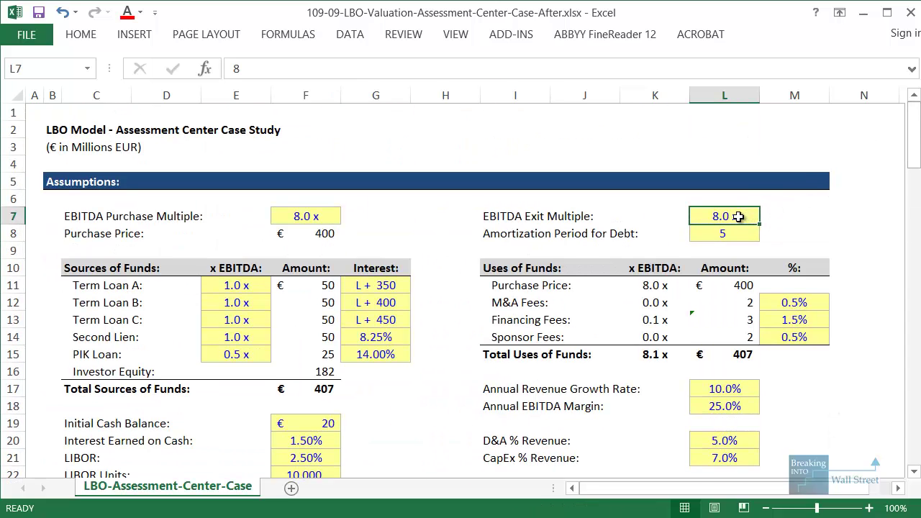
type("9")
key("ctrl+Return")
Check the Cash-on-Cash Multiple and IRR in Investor Returns against the EBITDA Purchase Multiple assumption.
left_click_drag(910, 157, 910, 411)
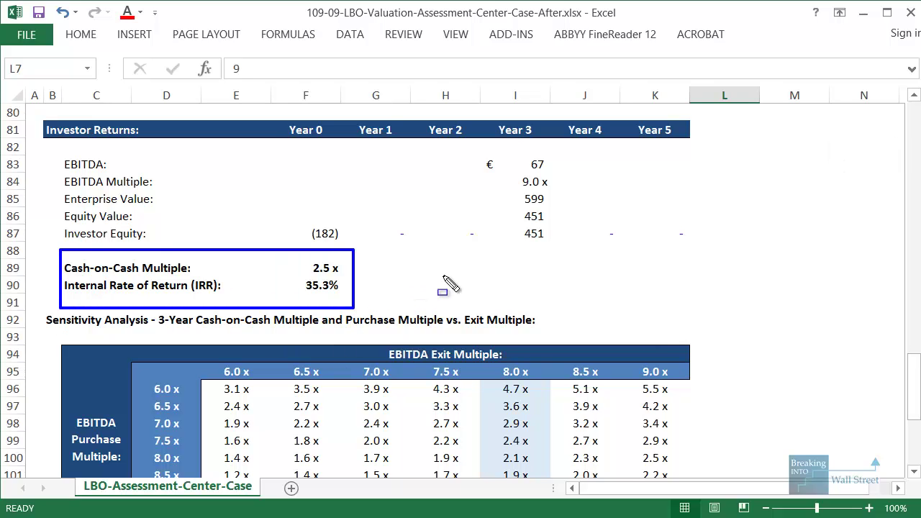
left_click_drag(918, 398, 913, 136)
left_click_drag(332, 210, 96, 216)
Use Goal Seek to bring the Cash-on-Cash Multiple in F89 to 2.5 by changing the EBITDA Purchase Multiple in F7.
left_click_drag(914, 155, 914, 382)
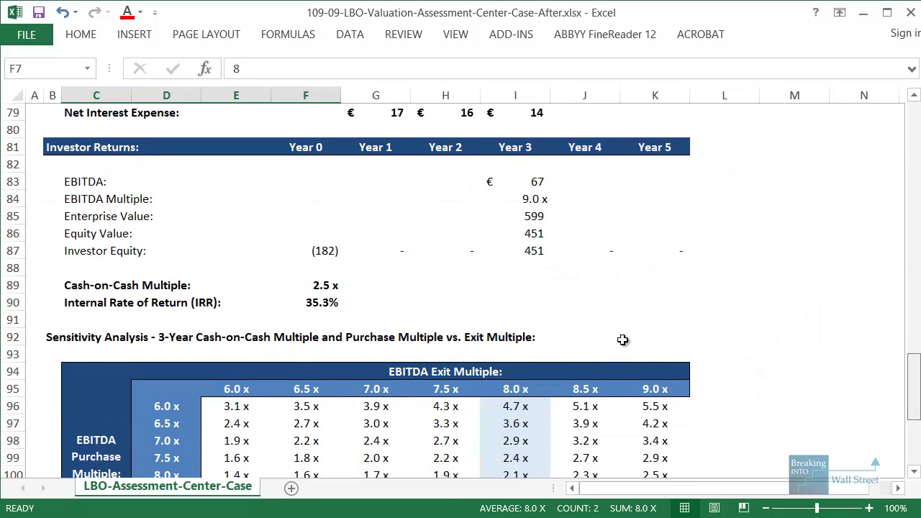
left_click(328, 268)
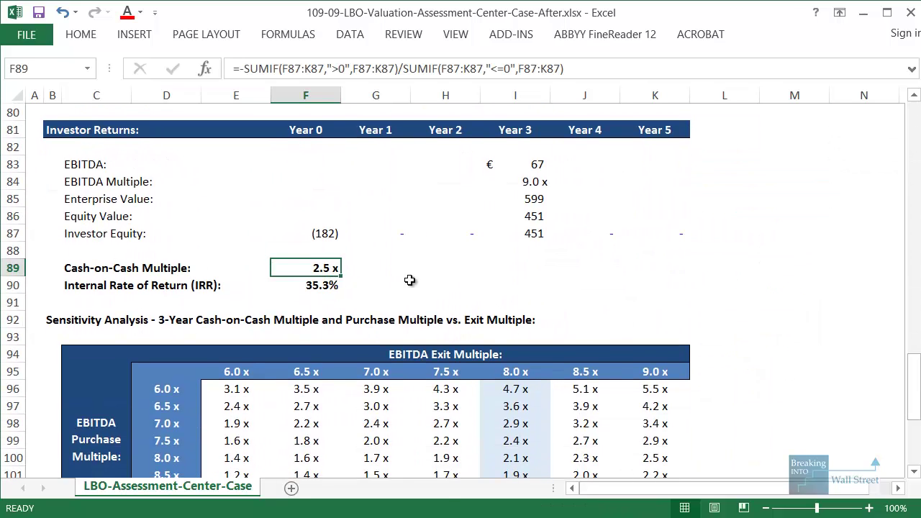
key("alt")
key("a")
key("w")
key("g")
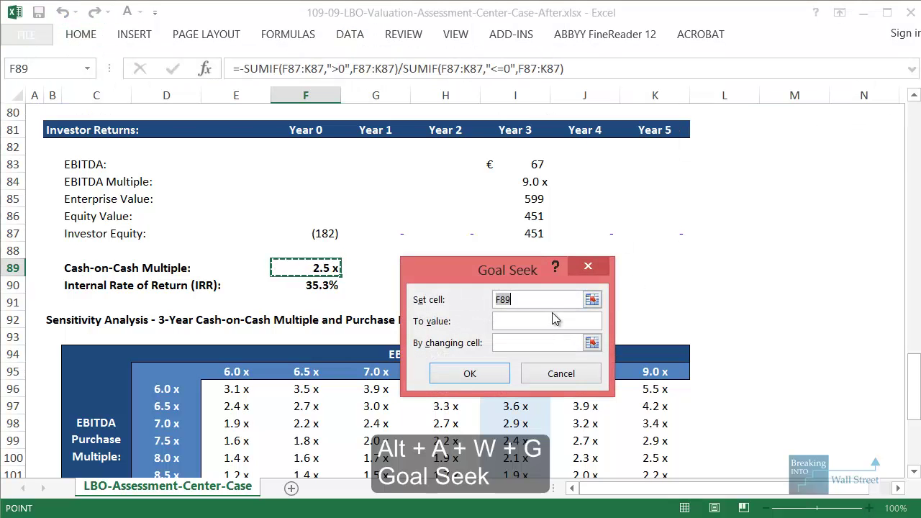
left_click(544, 325)
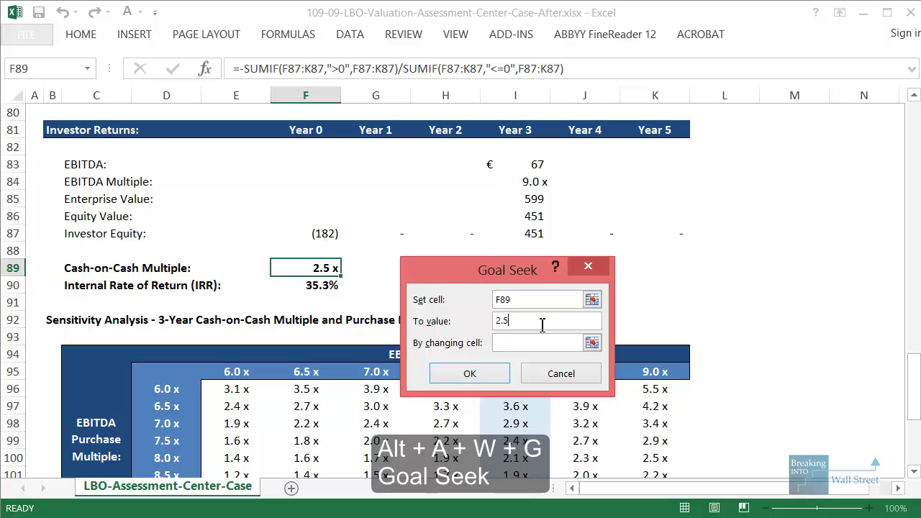
left_click(592, 343)
scroll(431, 219, "up", 20)
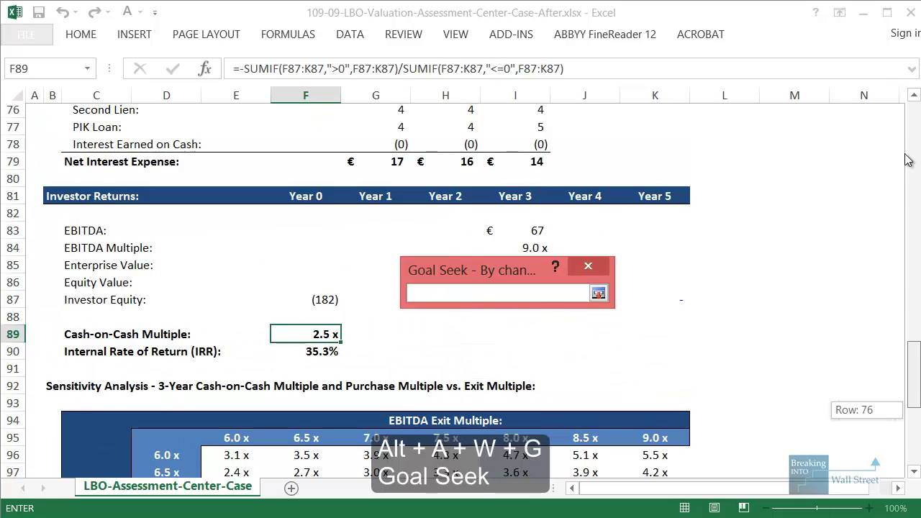
left_click(304, 229)
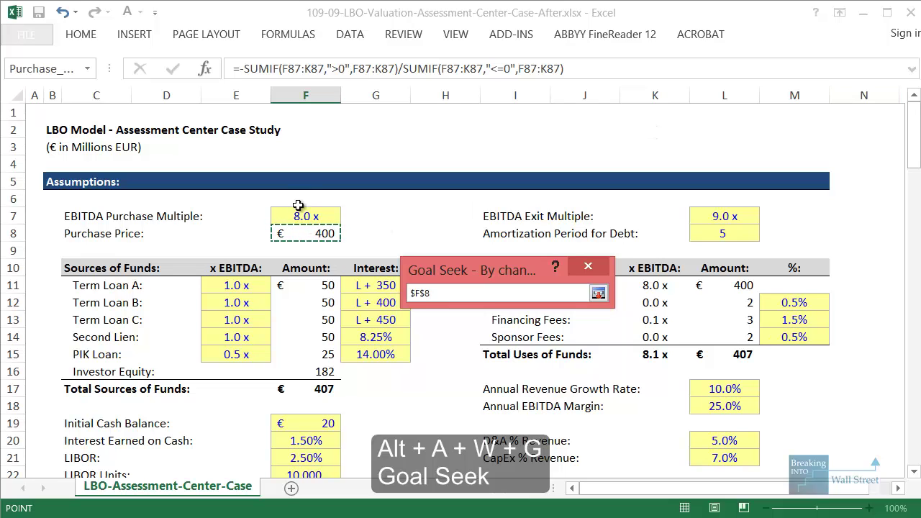
left_click(298, 215)
key("Return")
key("Return")
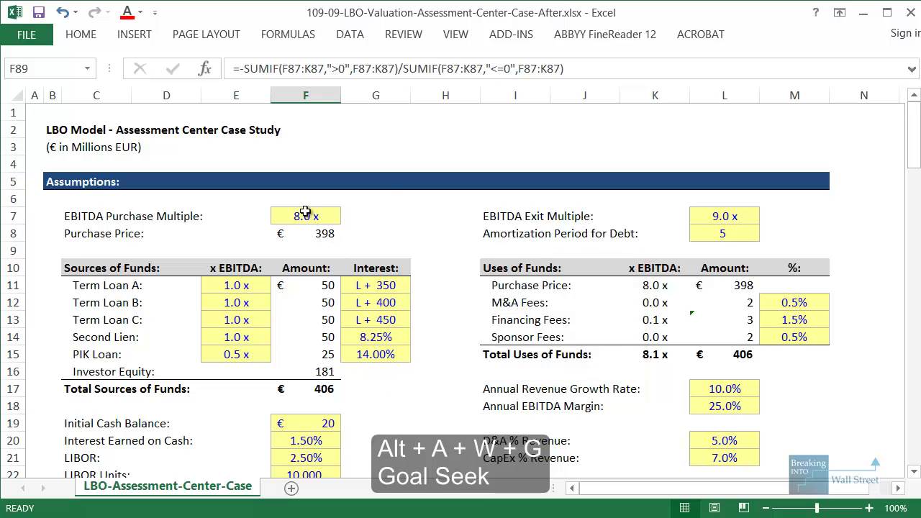
Inspect the solved EBITDA Purchase Multiple, and switch to the Word document to read answer 4 on purchase price and exit multiple sensitivity.
left_click(307, 215)
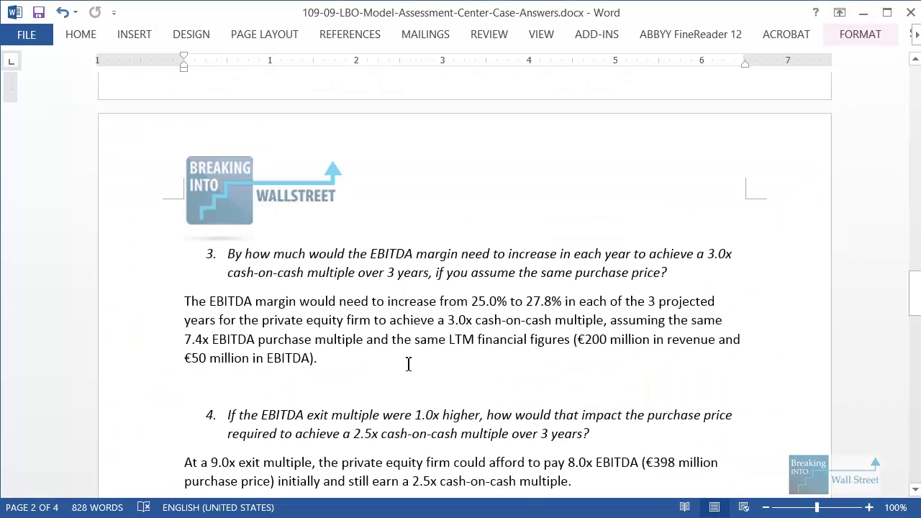
scroll(364, 341, "down", 5)
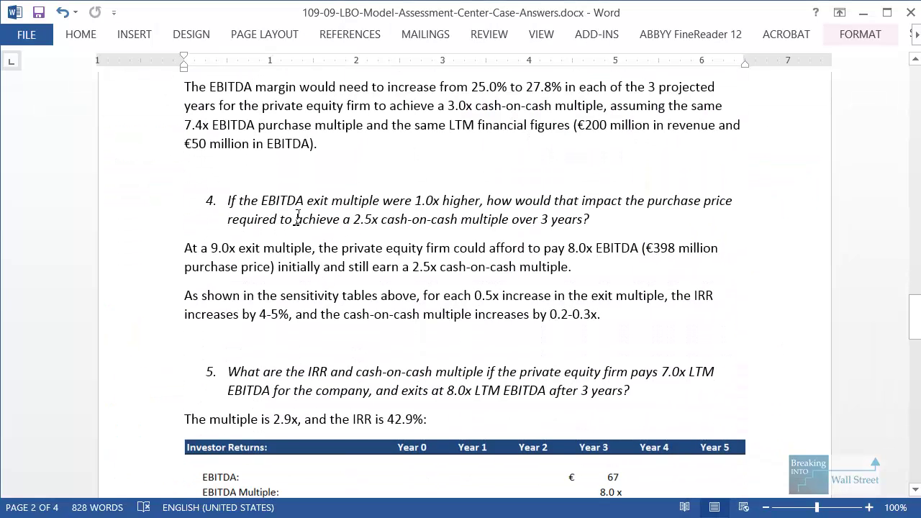
left_click_drag(677, 336, 678, 331)
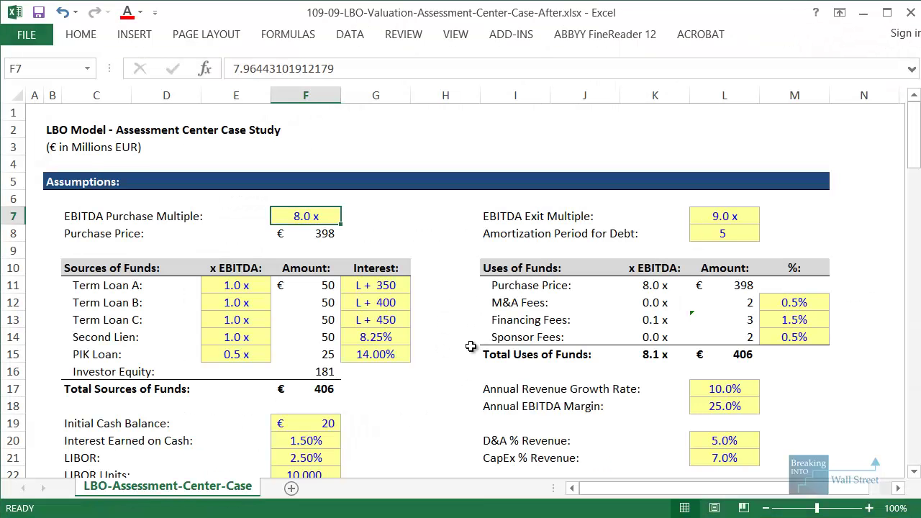
Return to Excel and compare the 7.5x and 8.0x exit multiple columns in the 3-year cash-on-cash sensitivity table.
scroll(471, 348, "down", 20)
scroll(471, 348, "down", 4)
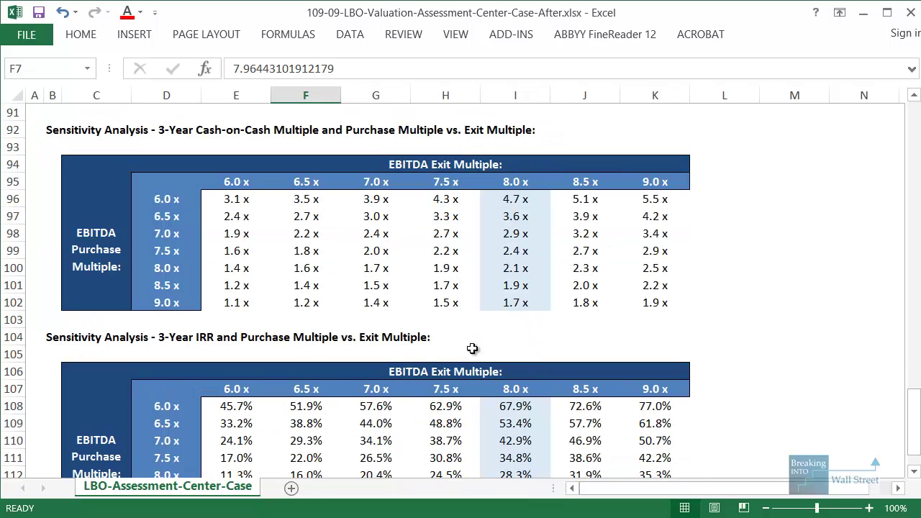
left_click(496, 336)
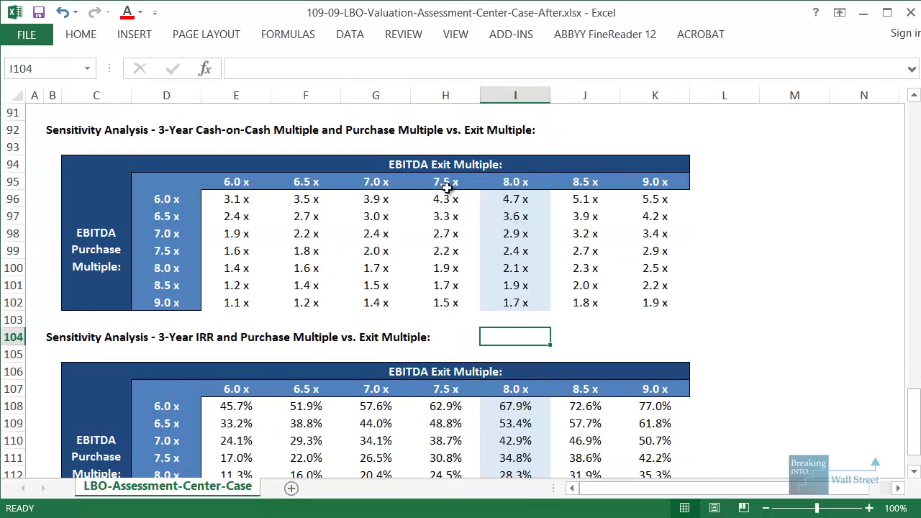
left_click_drag(420, 173, 542, 190)
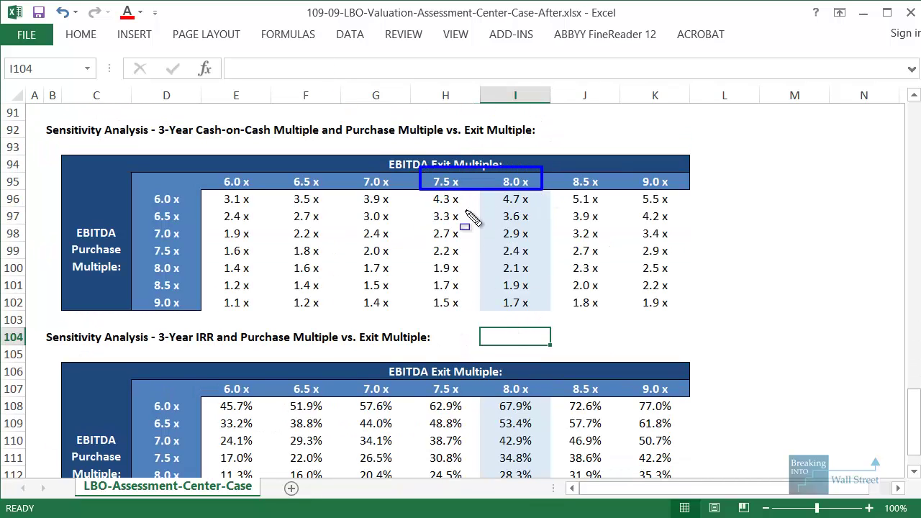
left_click_drag(423, 193, 552, 321)
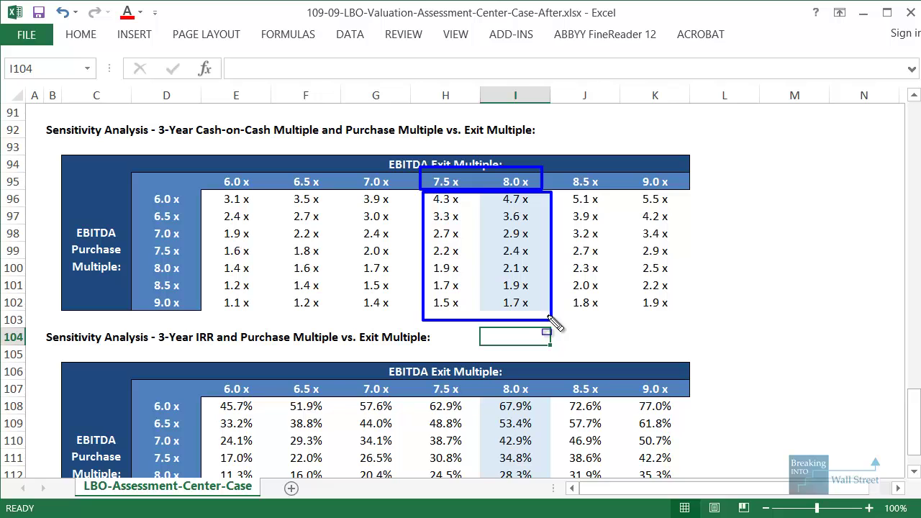
key("Escape")
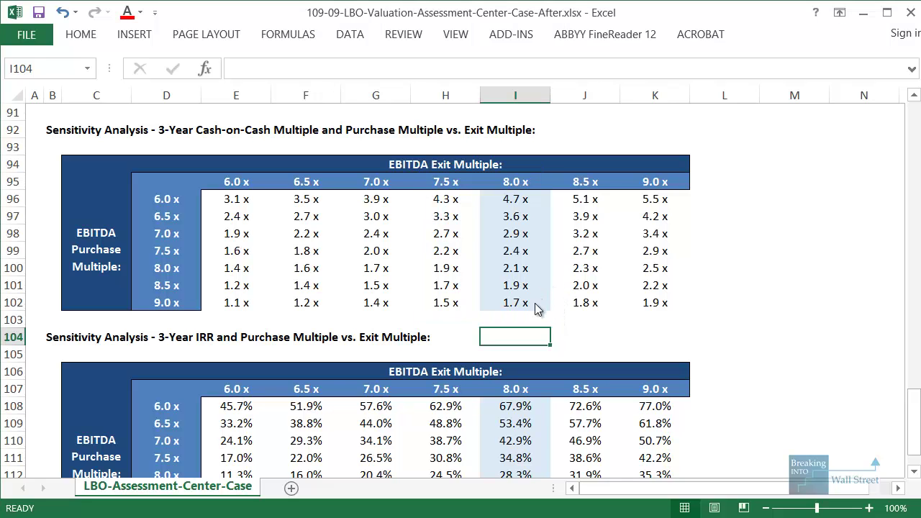
Compare IRRs across the exit multiples in the 3-year IRR sensitivity table, including the 7.5x and 8.0x columns.
scroll(534, 308, "down", 2)
left_click(450, 302)
left_click_drag(453, 319, 512, 407)
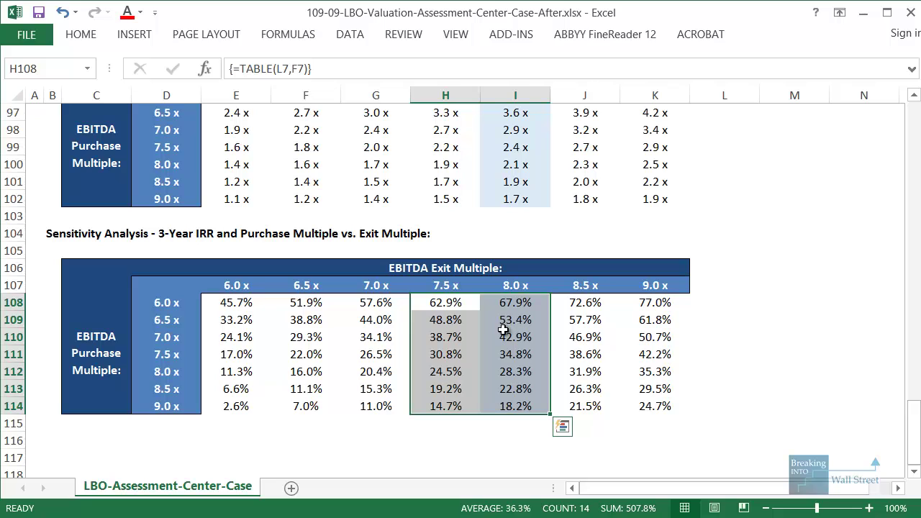
left_click(440, 286)
left_click_drag(375, 302, 664, 320)
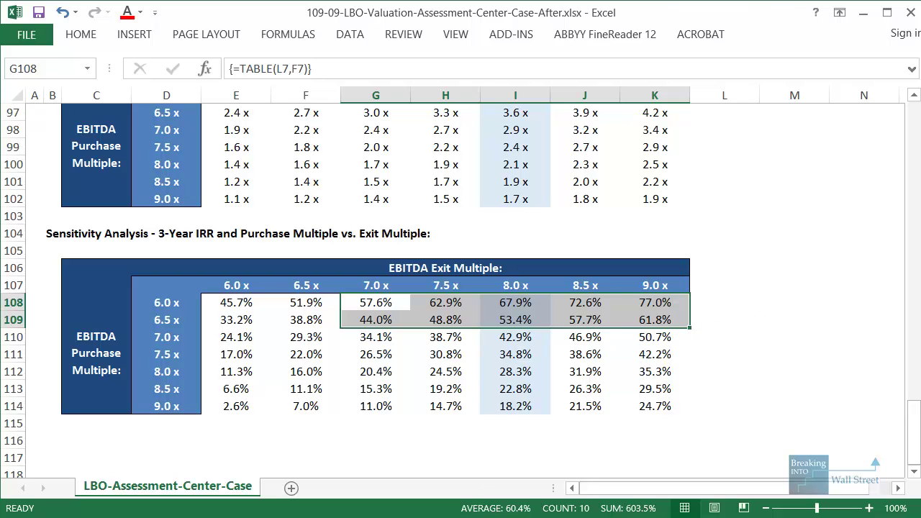
Switch to the Word document and read question 5 on returns for a 7.0x purchase and 8.0x exit after 3 years.
key("alt+Tab")
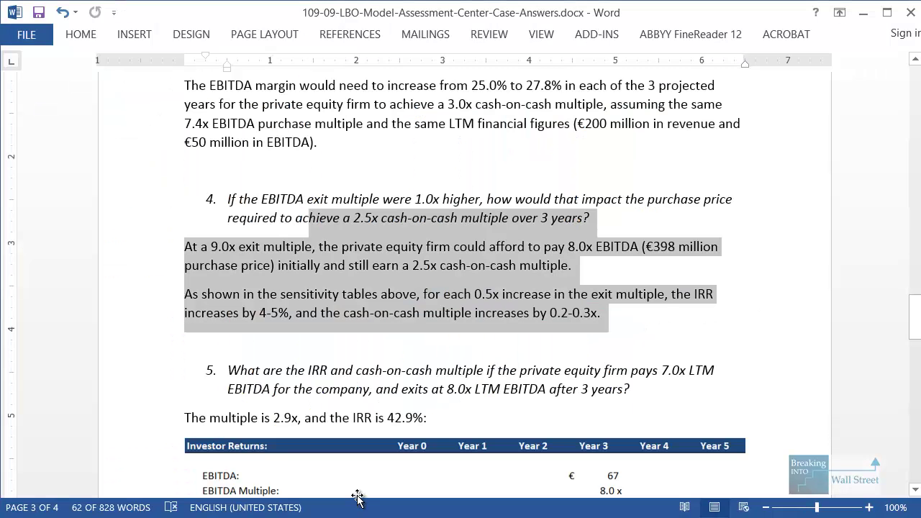
left_click(373, 424)
left_click_drag(239, 370, 509, 414)
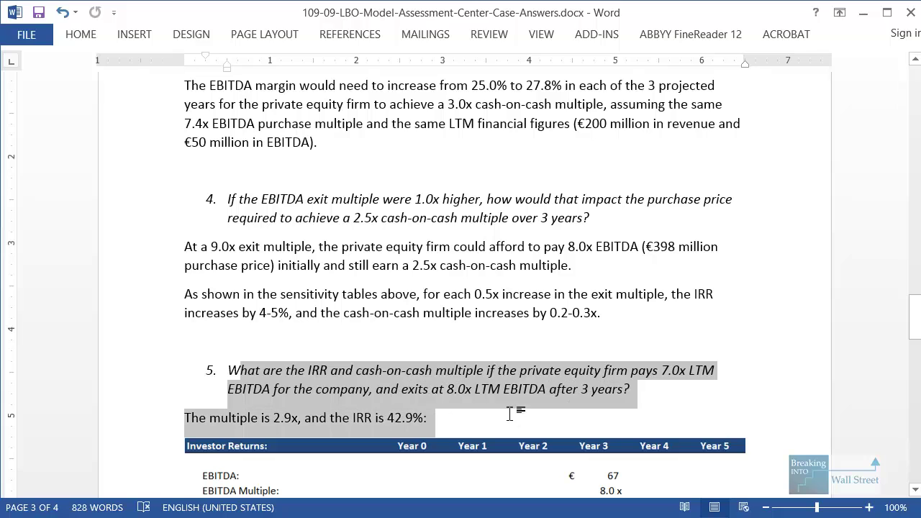
left_click(509, 414)
left_click_drag(222, 350, 729, 407)
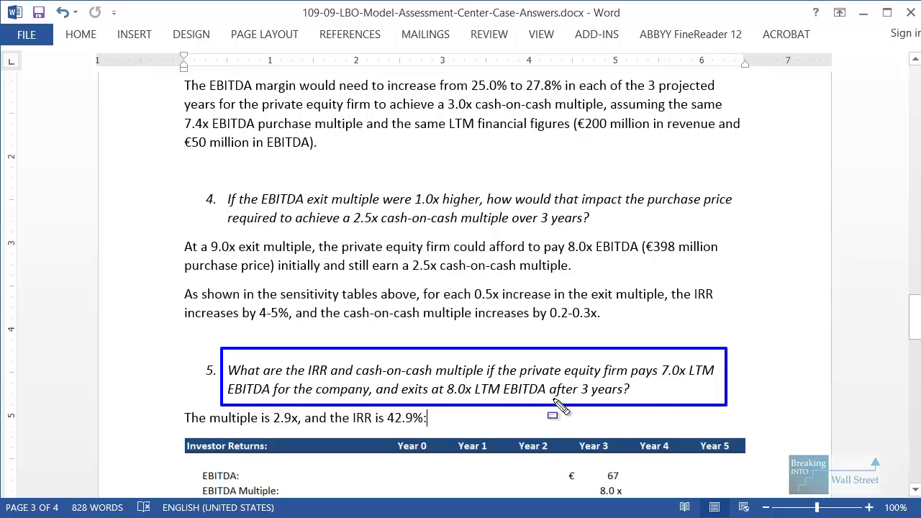
Switch to the Excel LBO model and set the EBITDA Purchase Multiple to 7.0x.
key("Escape")
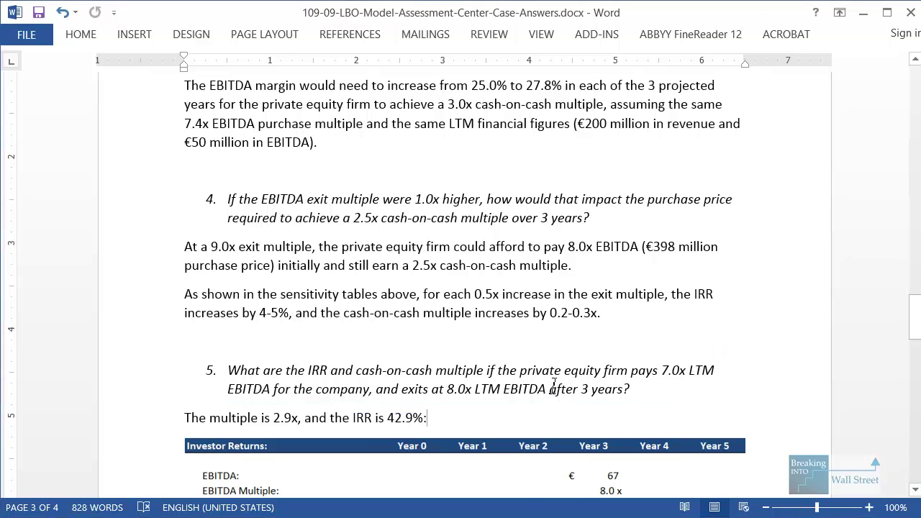
key("alt+Tab")
scroll(485, 352, "up", 20)
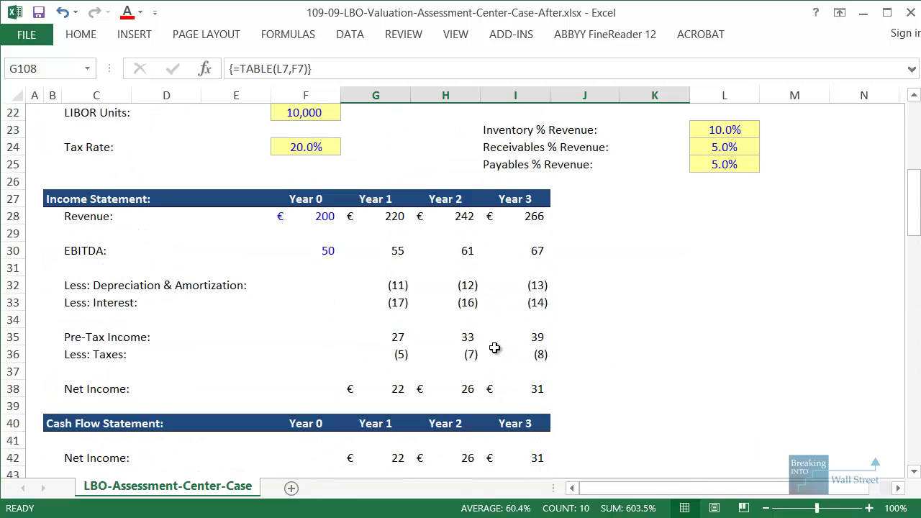
left_click(302, 210)
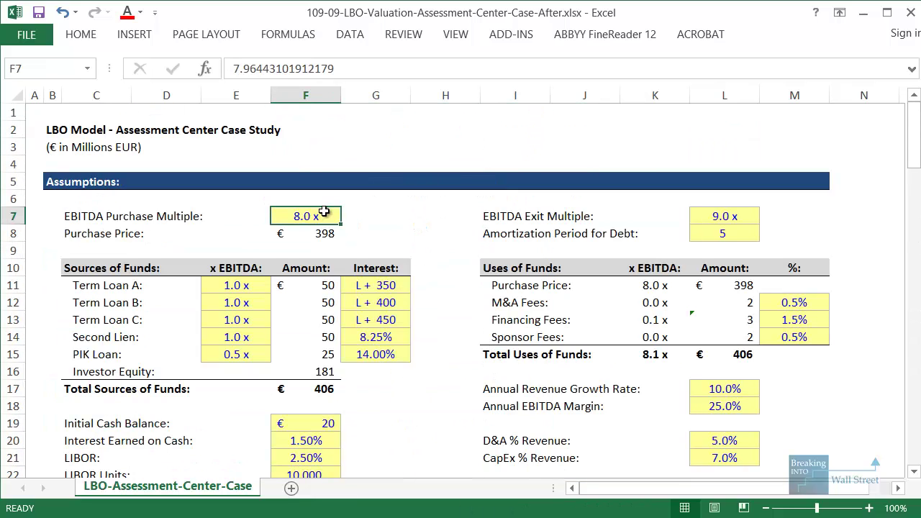
type("7")
key("Return")
Set the EBITDA Exit Multiple in the assumptions to 8.0x.
key("Down")
key("Right")
key("Right")
key("Right")
key("Right")
key("Right")
key("Right")
key("Right")
key("Up")
key("Up")
key("Left")
type("8")
key("ctrl+Return")
Check the cash-on-cash multiple and IRR under Investor Returns, and compare them with answer 5 in the Word document.
left_click_drag(913, 137, 914, 356)
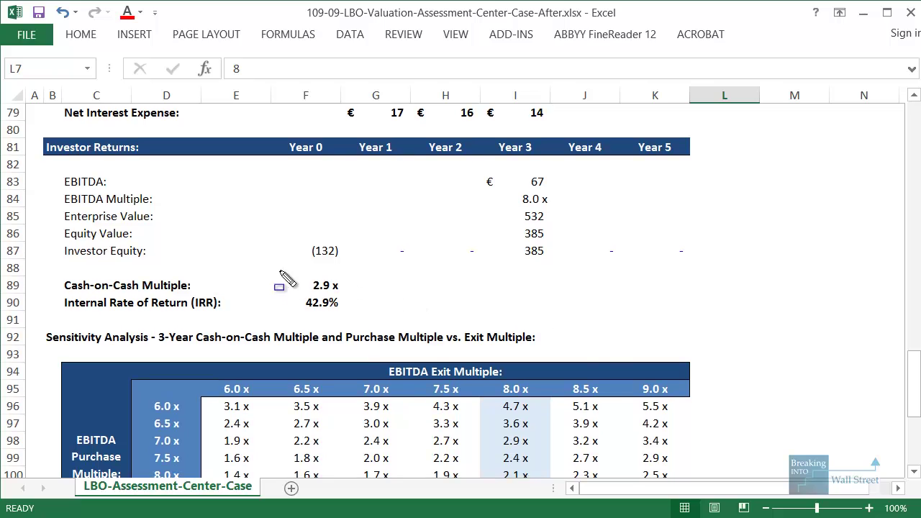
left_click_drag(397, 351, 397, 335)
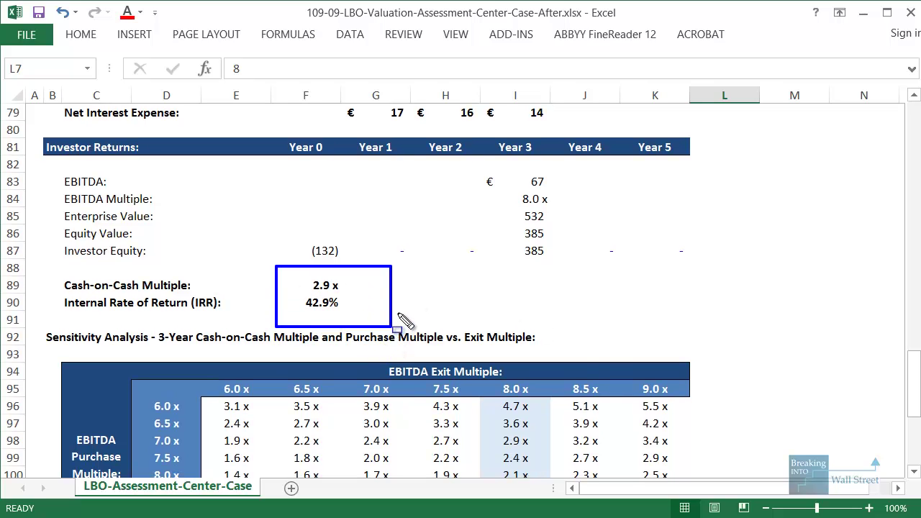
key("alt+Tab")
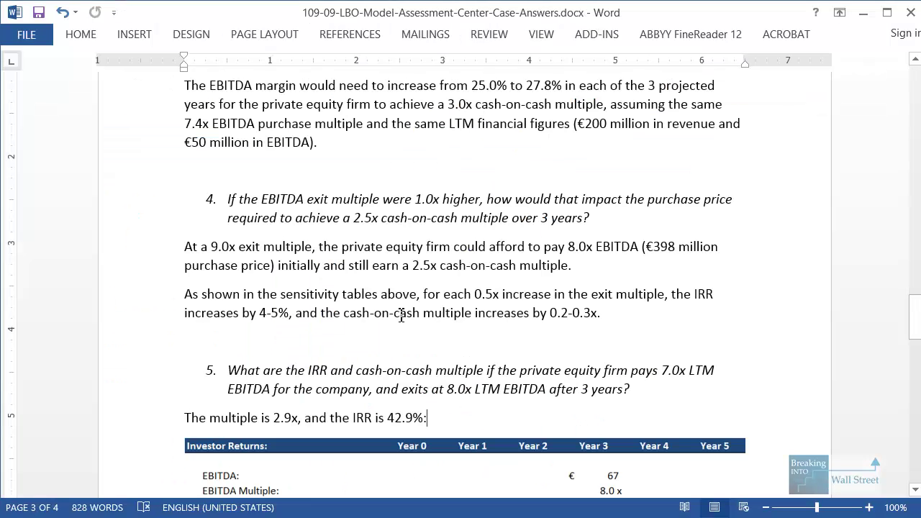
scroll(403, 288, "down", 1)
left_click_drag(411, 222, 602, 271)
scroll(637, 290, "down", 2)
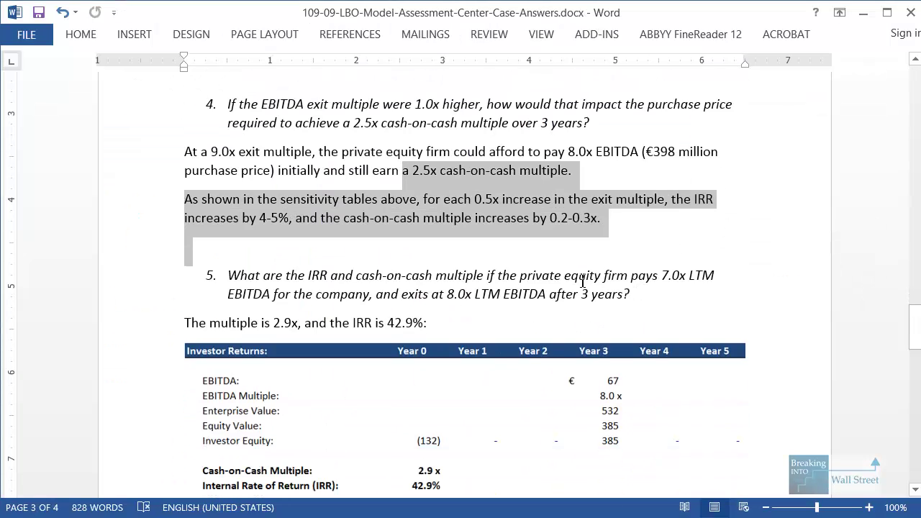
left_click(511, 268)
scroll(346, 358, "down", 2)
left_click(446, 294)
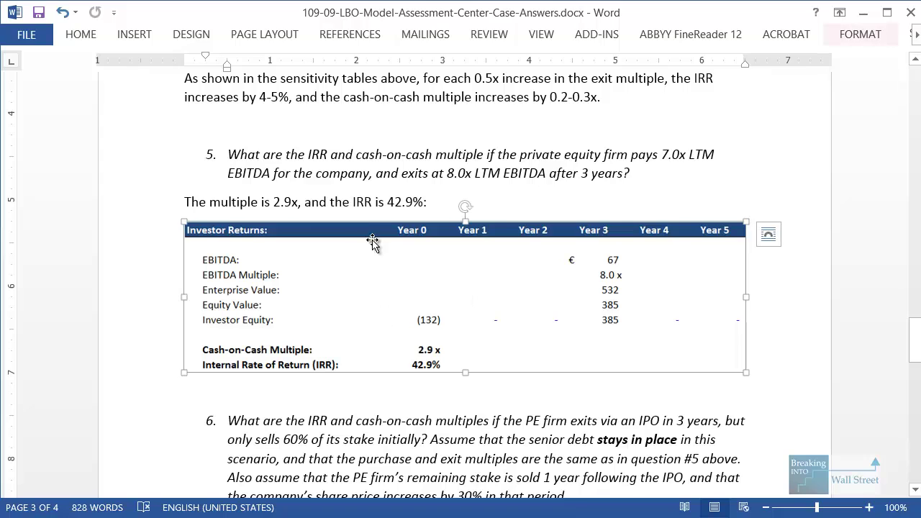
left_click_drag(374, 196, 372, 173)
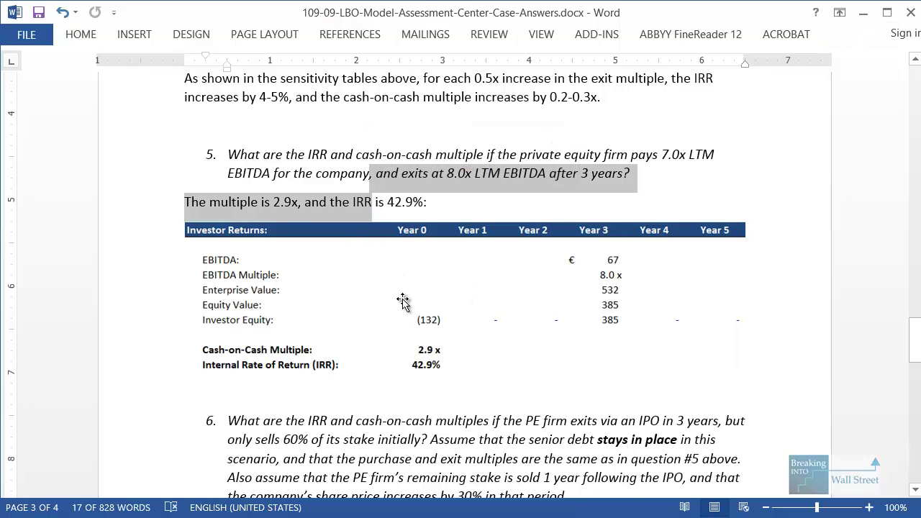
Read question 6 on the IPO exit, including the senior debt, share price and remaining-stake assumptions, and the multiples it reuses from question 5.
scroll(403, 301, "down", 1)
left_click(458, 414)
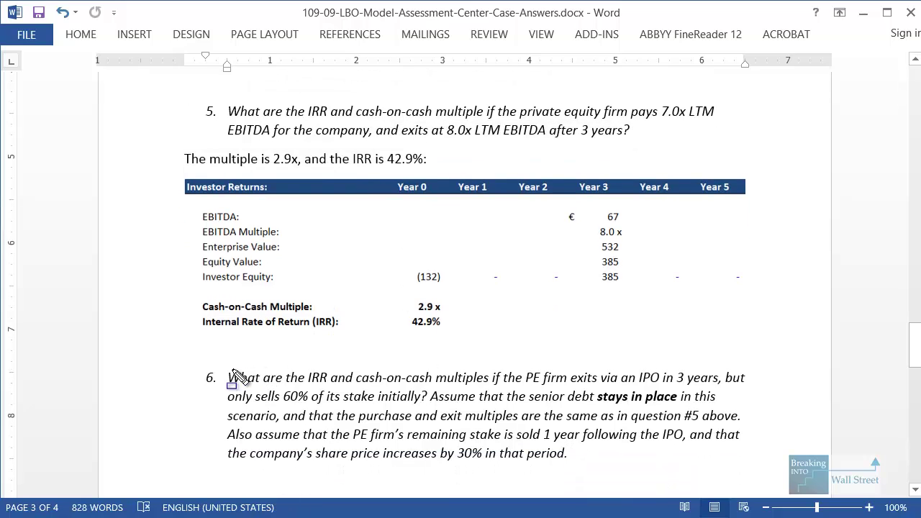
left_click_drag(223, 366, 763, 477)
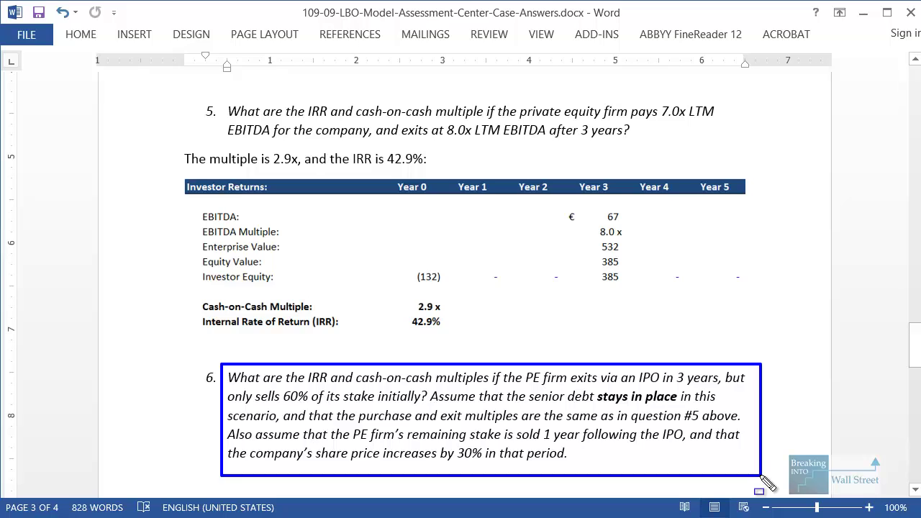
mouse_move(430, 388)
left_mouse_down()
mouse_move(634, 422)
mouse_move(683, 407)
left_mouse_up()
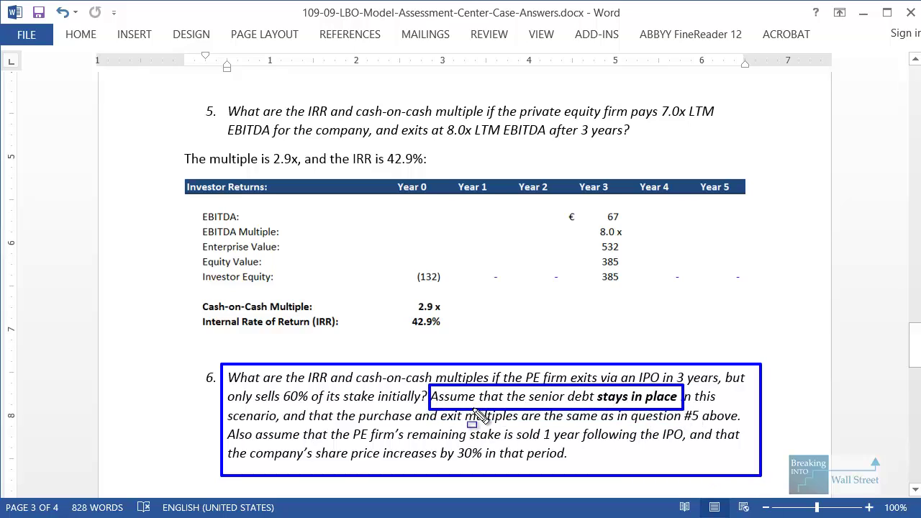
mouse_move(356, 403)
left_mouse_down()
mouse_move(565, 446)
mouse_move(754, 425)
left_mouse_up()
left_click_drag(656, 94, 739, 119)
left_click_drag(446, 113, 555, 153)
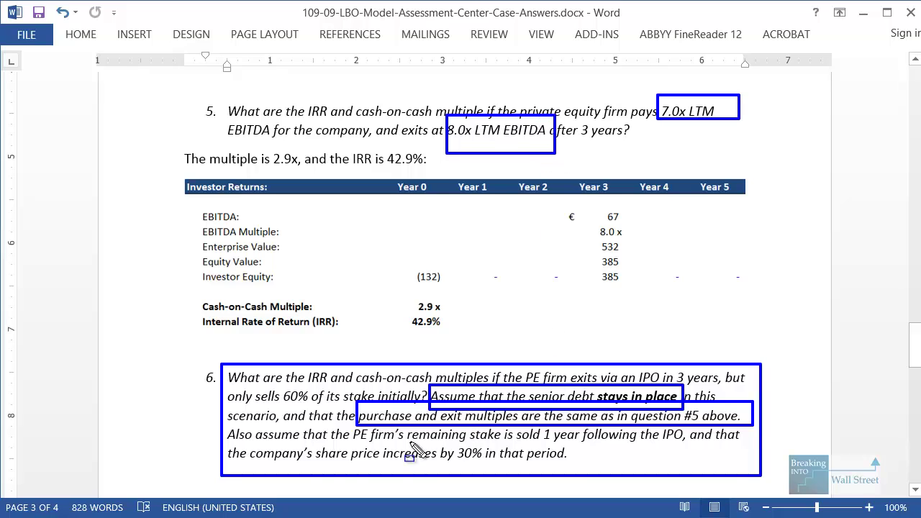
mouse_move(227, 426)
left_mouse_down()
mouse_move(719, 484)
mouse_move(757, 478)
mouse_move(754, 470)
left_mouse_up()
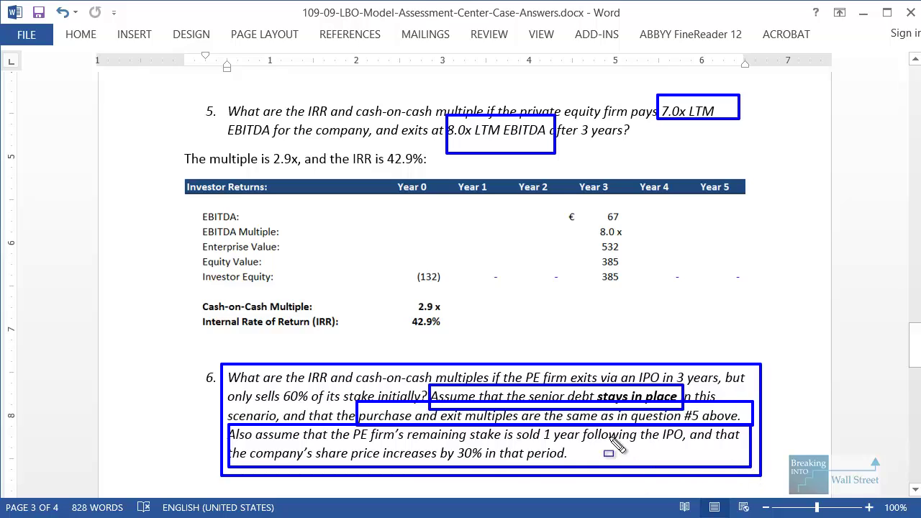
key("Escape")
left_click(603, 461)
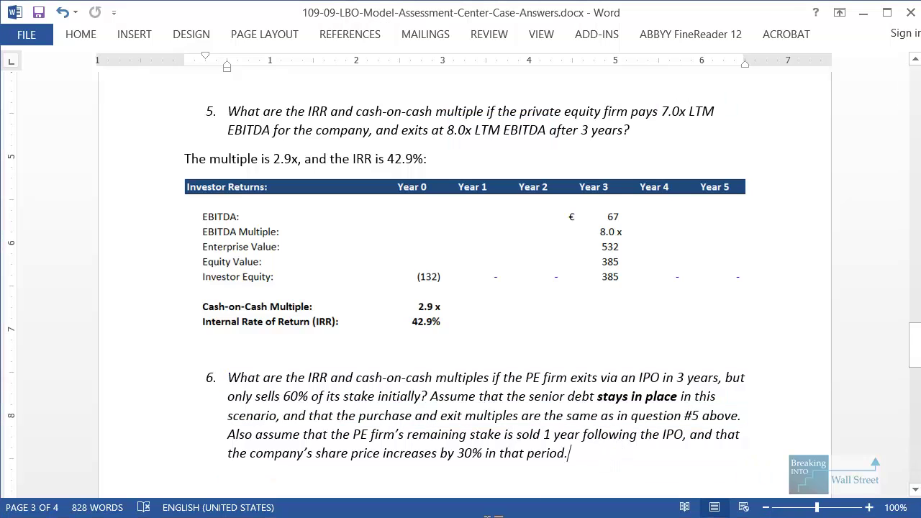
Switch to Excel and make Year 3 Investor Equity 60% of the Equity Value with the formula =+I86*60%.
key("alt+Tab")
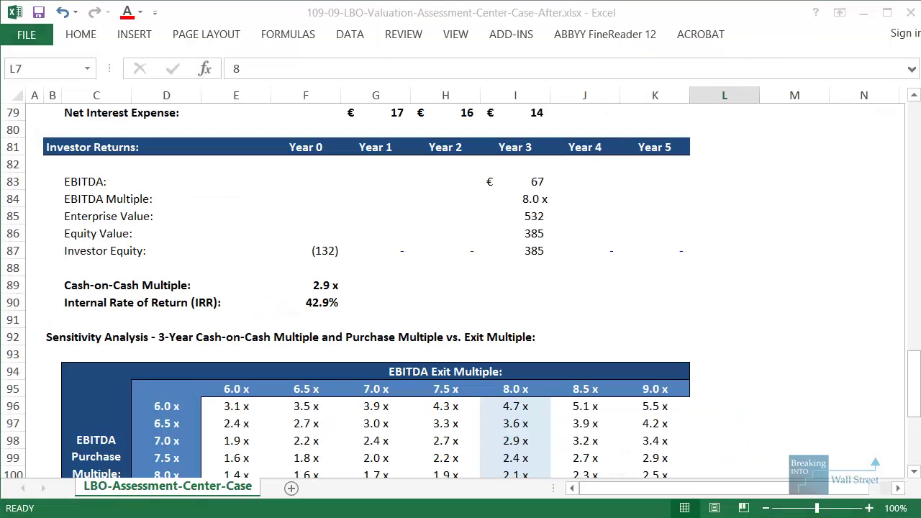
left_click(543, 250)
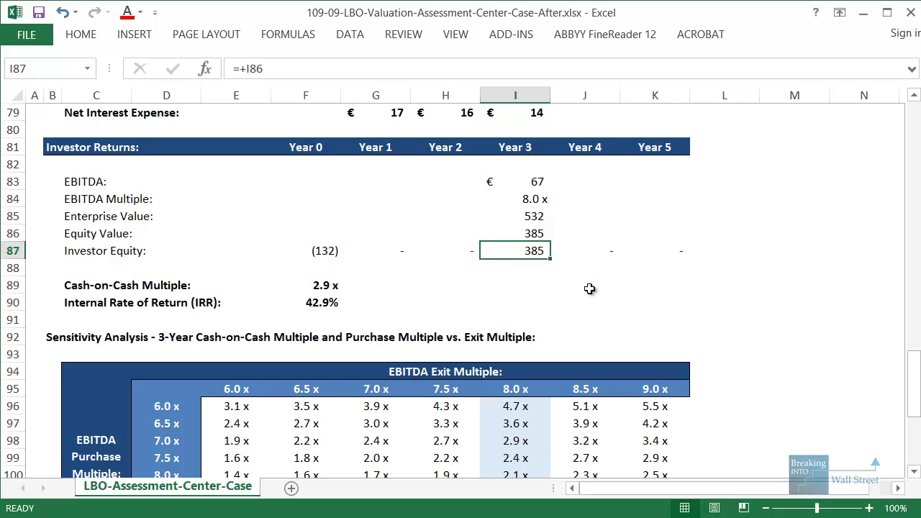
key("F2")
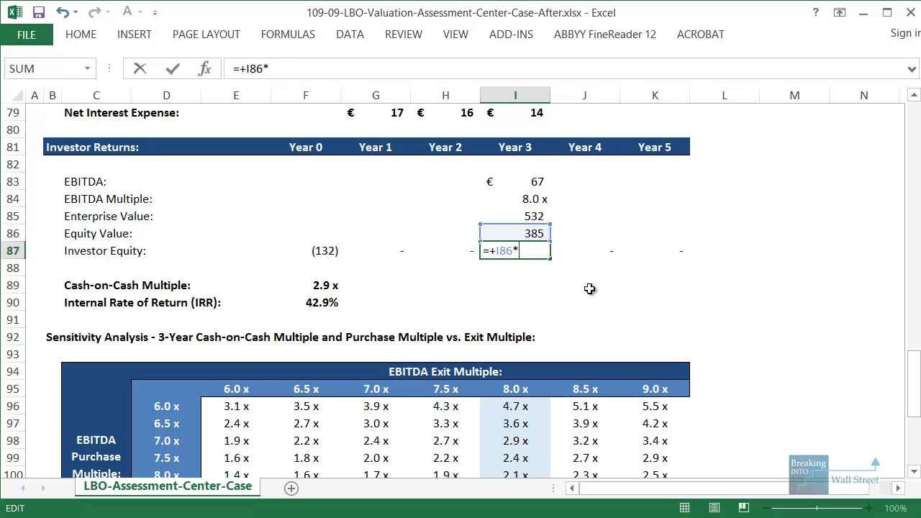
type("*60%")
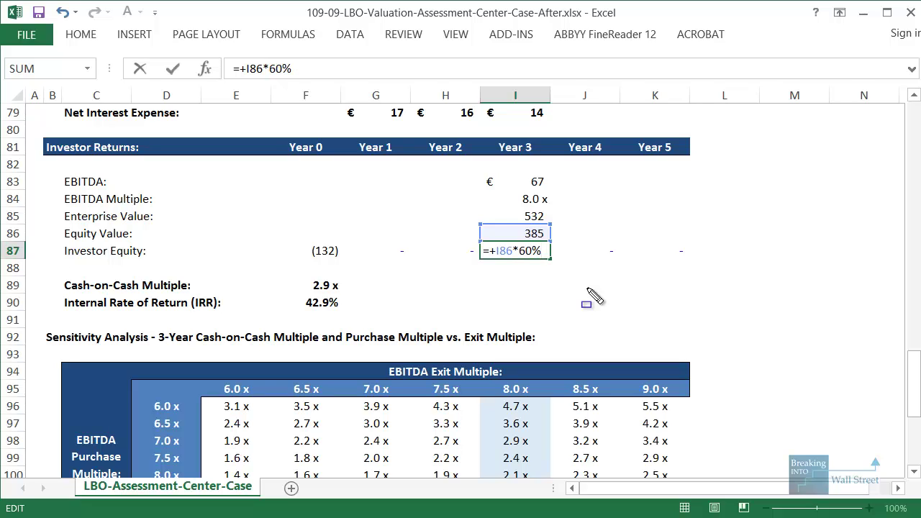
left_click_drag(476, 233, 572, 280)
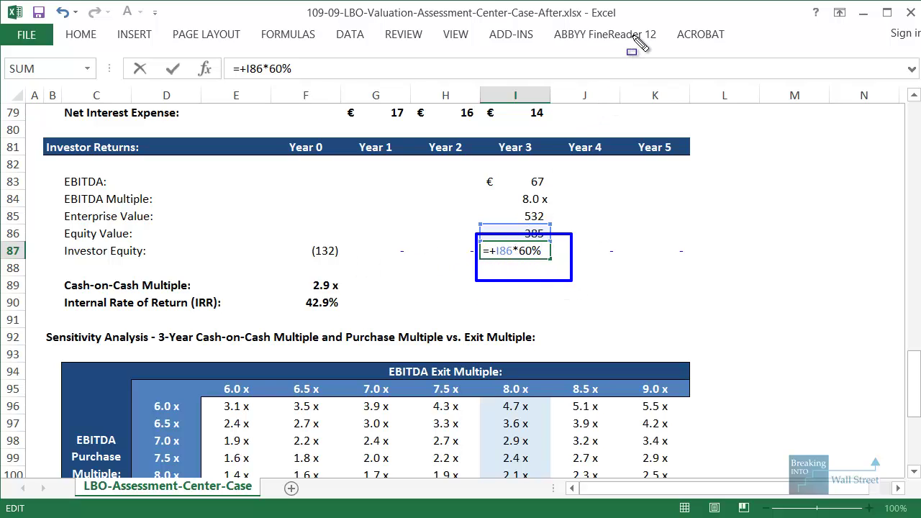
key("ctrl+Return")
Enter the remaining stake's sale as Year 4 Investor Equity with the formula =+I86*40%*1.3.
key("Right")
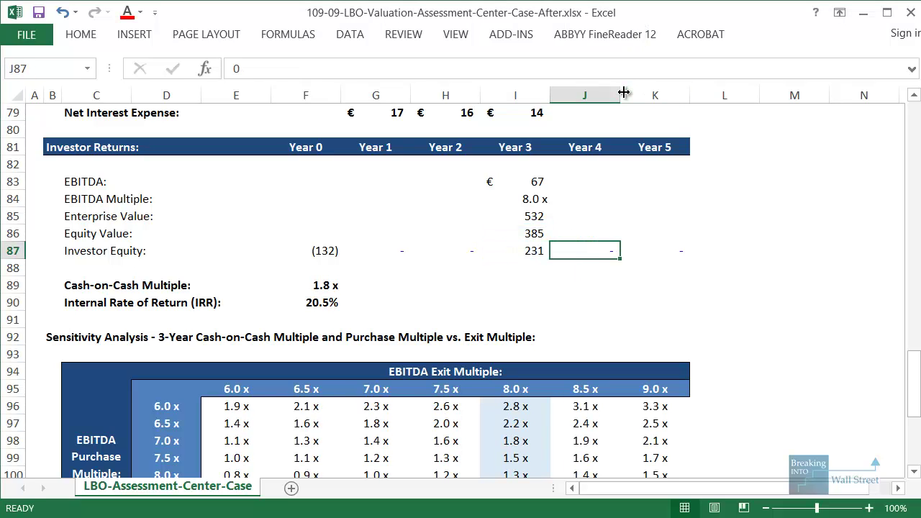
type("=+")
key("Left")
key("Up")
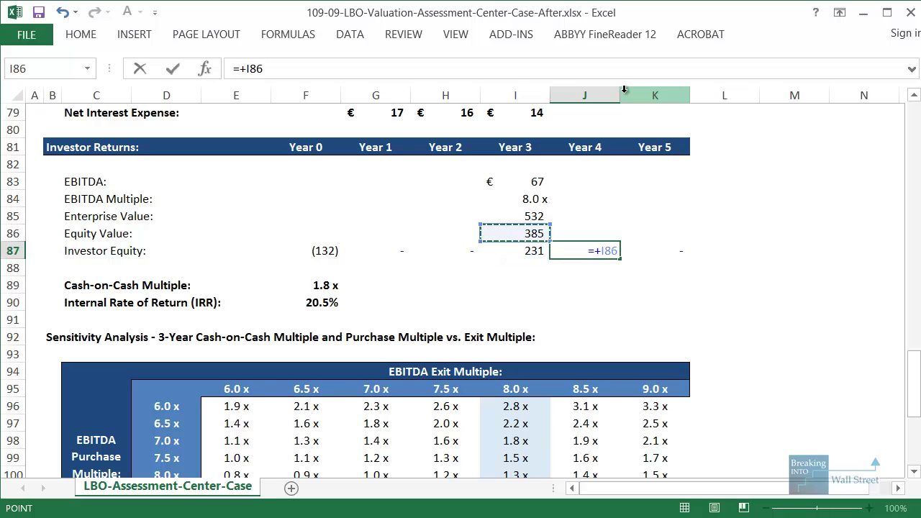
type("&")
key("BackSpace")
type("*40%*1.3")
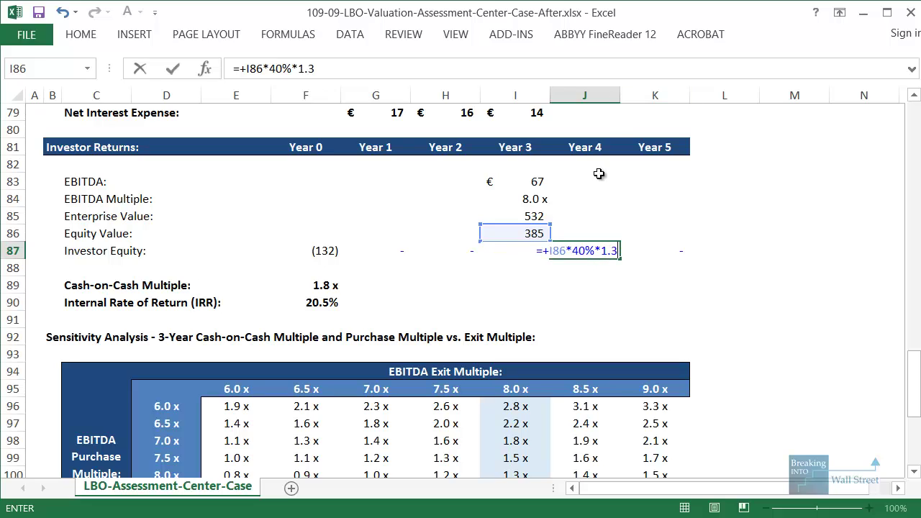
left_click_drag(526, 230, 646, 275)
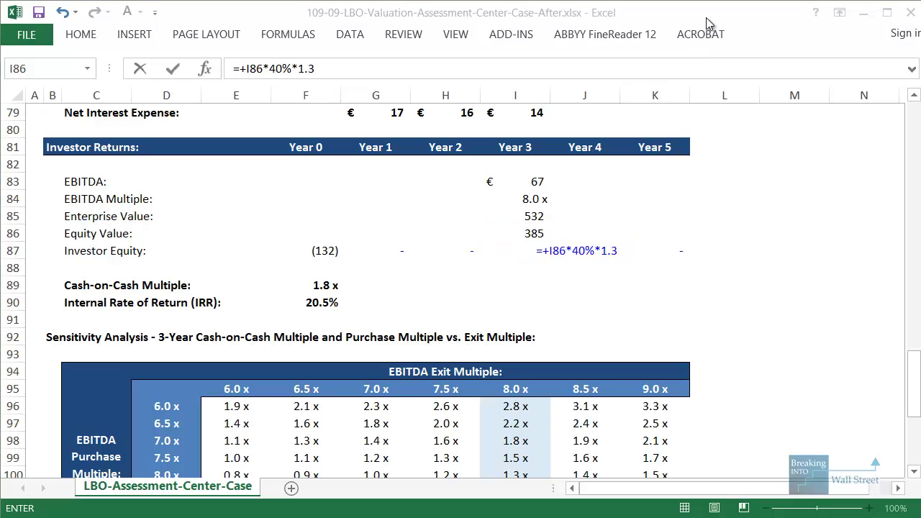
key("ctrl+Return")
Change the font colour of the Year 4 Investor Equity cell to black.
key("alt")
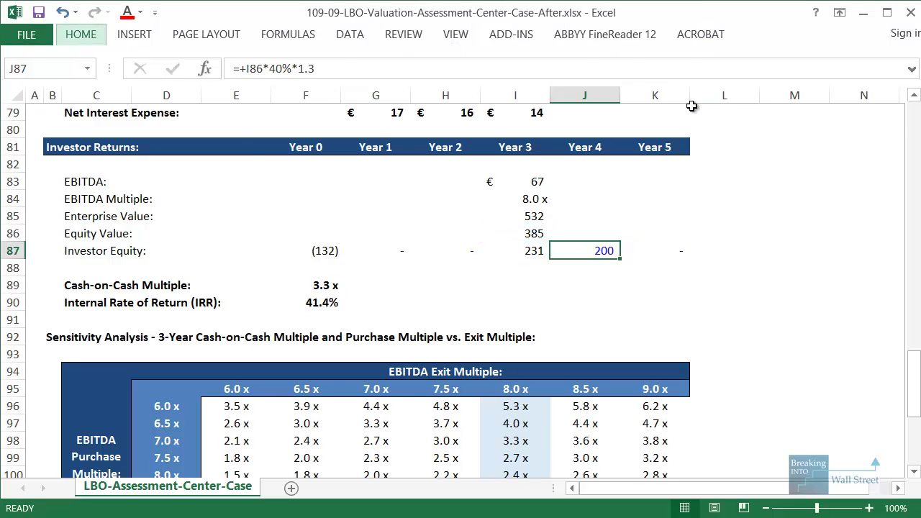
key("h")
key("f")
key("c")
key("Escape")
key("Escape")
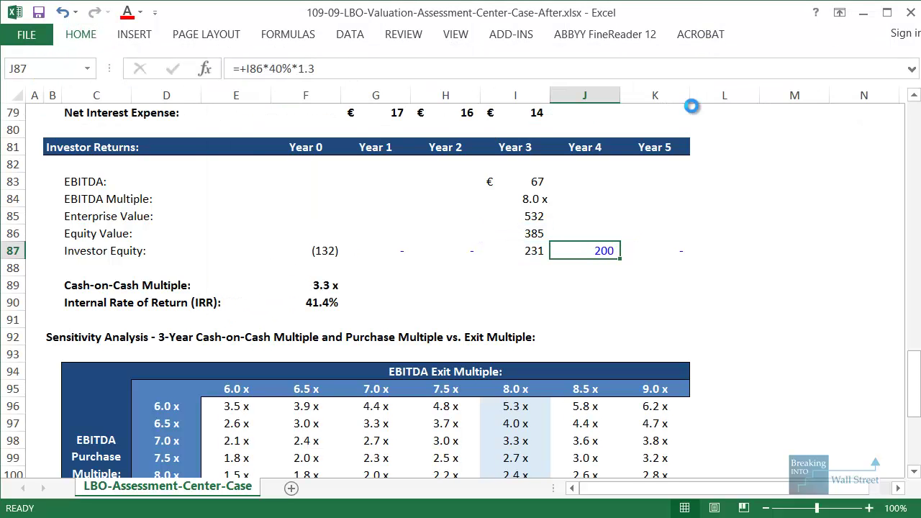
left_click(507, 256)
key("alt")
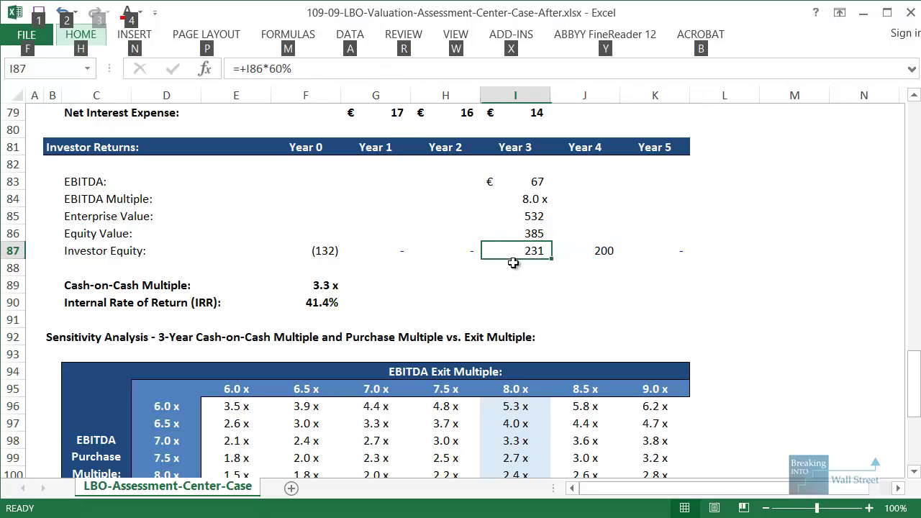
key("alt")
left_click(568, 247)
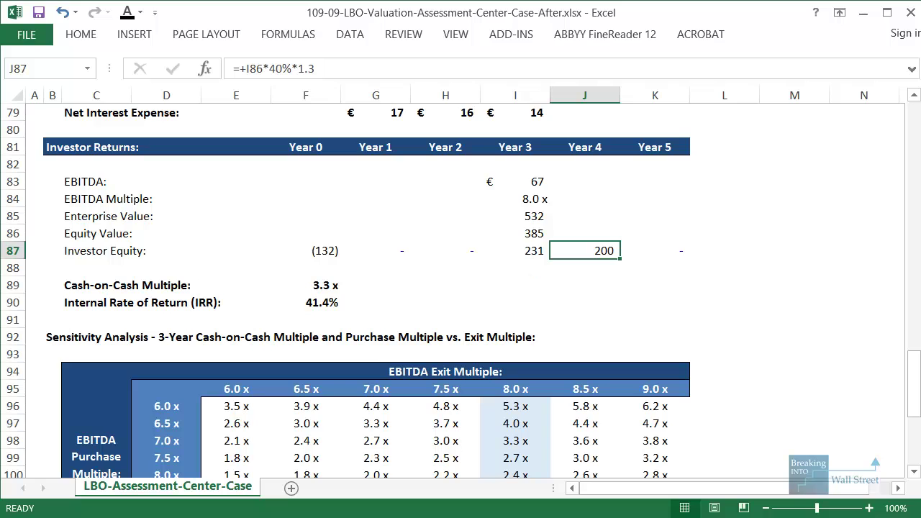
Reread question 6's senior debt assumption in Word, and return to Excel to trace the debt and cash references in the Year 3 Equity Value formula.
key("alt+Tab")
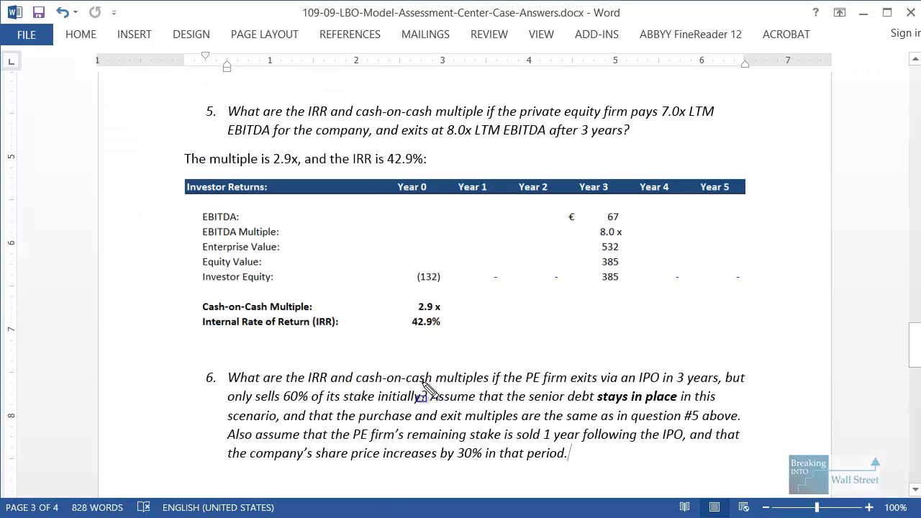
left_click_drag(426, 382, 698, 412)
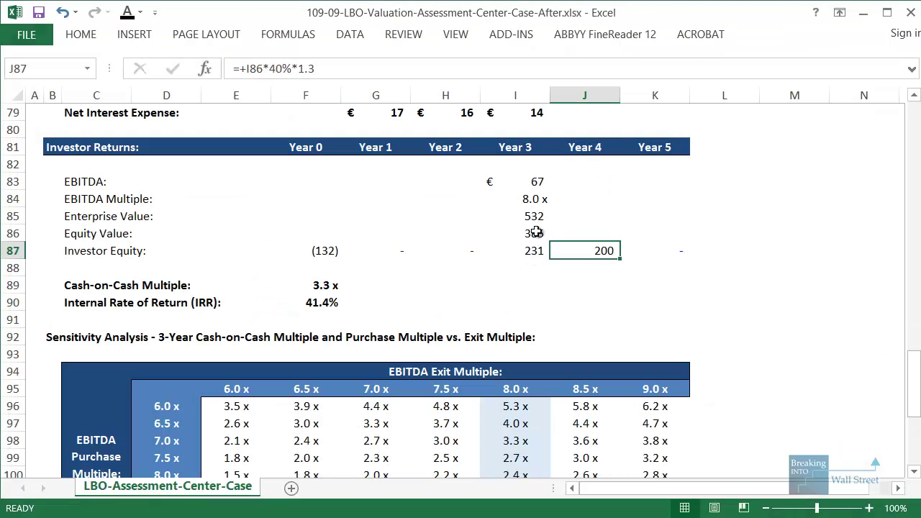
left_click(536, 233)
key("F2")
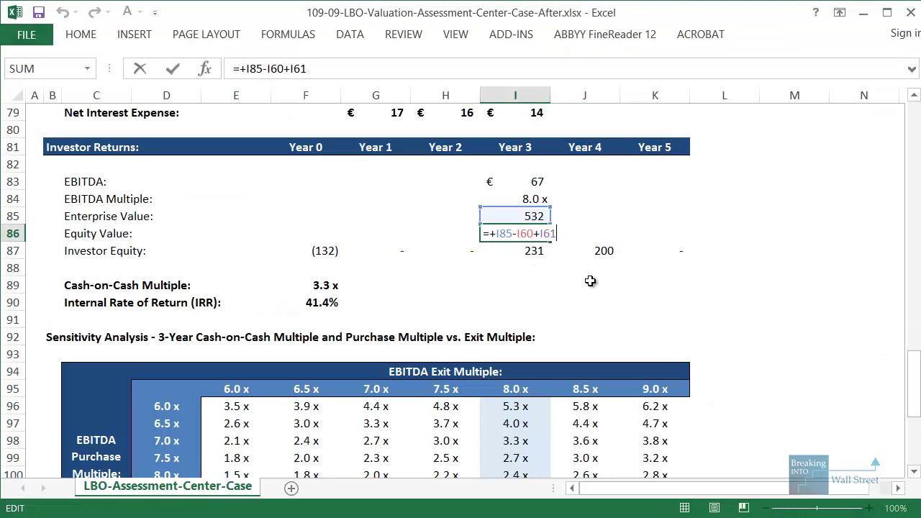
scroll(516, 280, "up", 1)
scroll(517, 281, "up", 7)
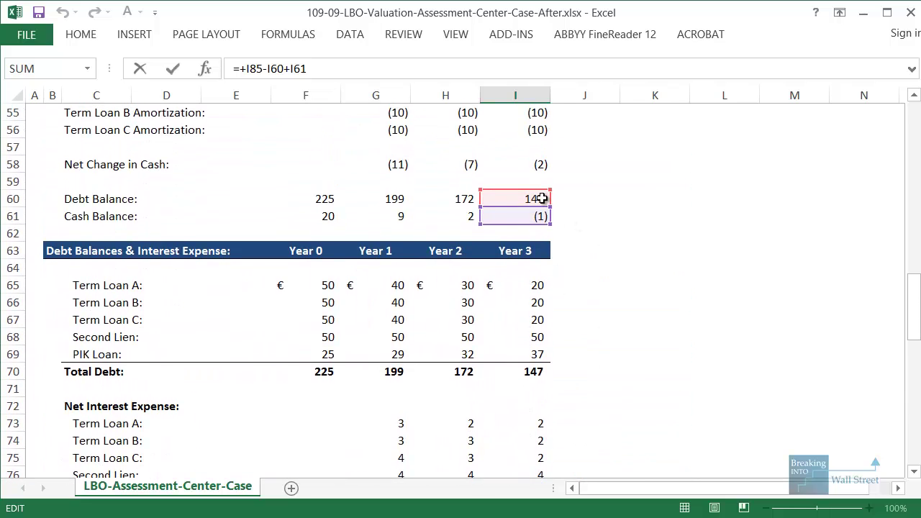
scroll(541, 198, "down", 1)
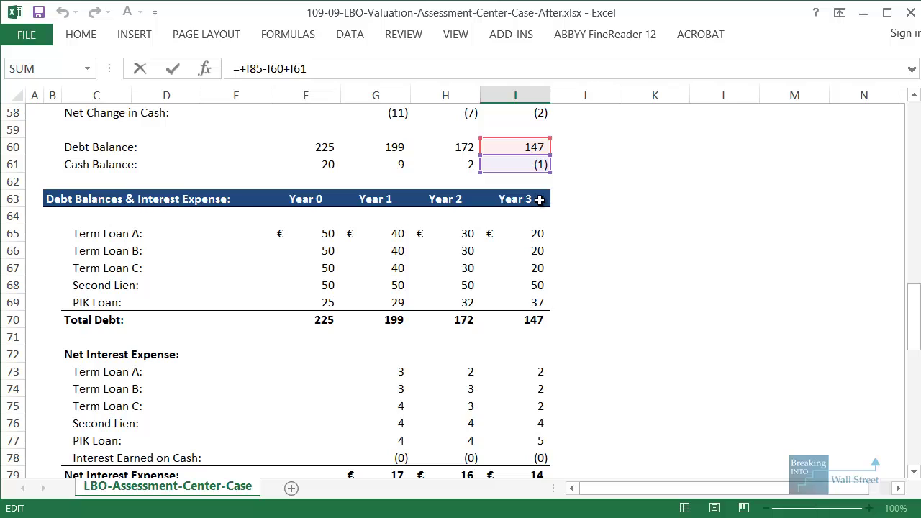
Rewrite the Year 3 Equity Value formula to subtract only Second Lien and PIK Loan balances and add cash: =+I85-SUM(I68:I69)+I61.
key("BackSpace")
key("BackSpace")
key("BackSpace")
key("BackSpace")
key("BackSpace")
key("BackSpace")
key("BackSpace")
type("SUM(")
left_click_drag(514, 281, 544, 302)
type(")+")
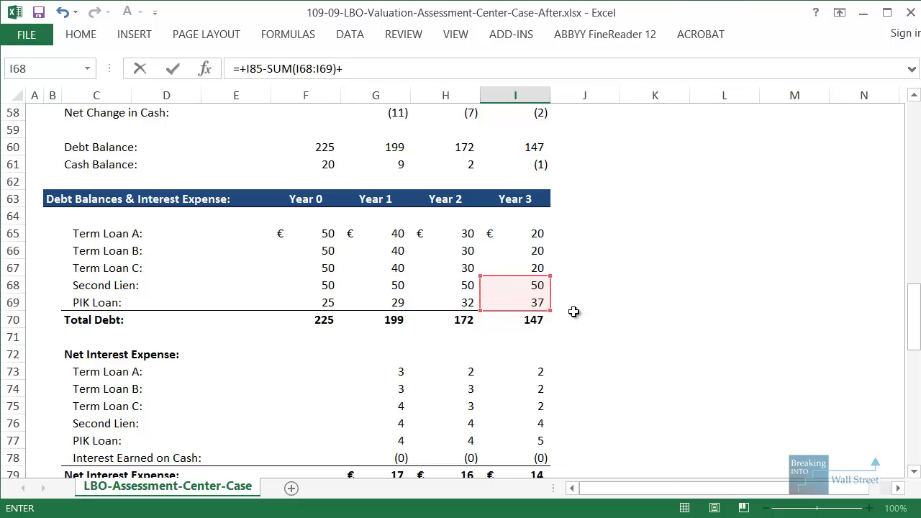
left_click(532, 174)
key("ctrl+Return")
Review the cash-on-cash multiple and IRR for the IPO exit under Investor Returns.
scroll(592, 228, "down", 5)
scroll(521, 253, "down", 1)
left_click_drag(56, 341, 351, 388)
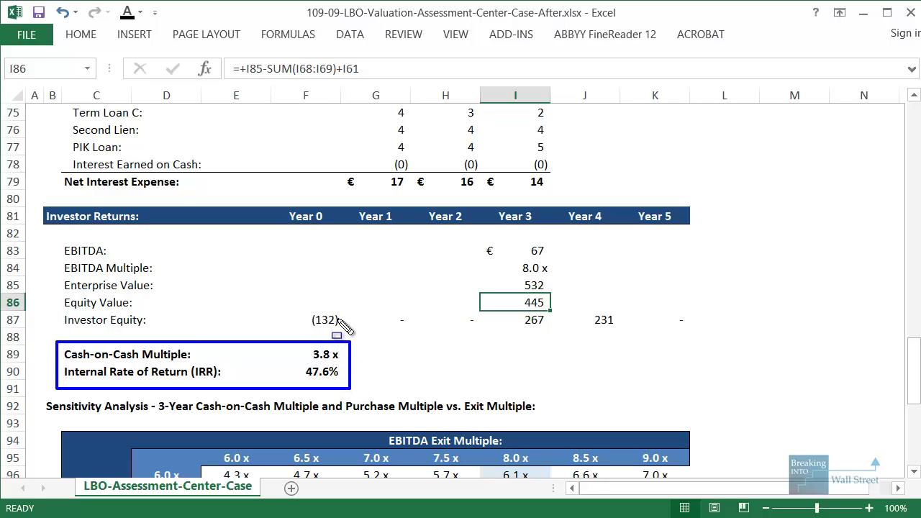
Compare the IPO exit figures under Investor Returns in Excel with the written answer and its explanation in Word.
mouse_move(498, 308)
left_mouse_down()
mouse_move(639, 325)
mouse_move(639, 349)
mouse_move(638, 337)
left_mouse_up()
mouse_move(498, 196)
left_mouse_down()
mouse_move(543, 224)
mouse_move(620, 241)
left_mouse_up()
key("Escape")
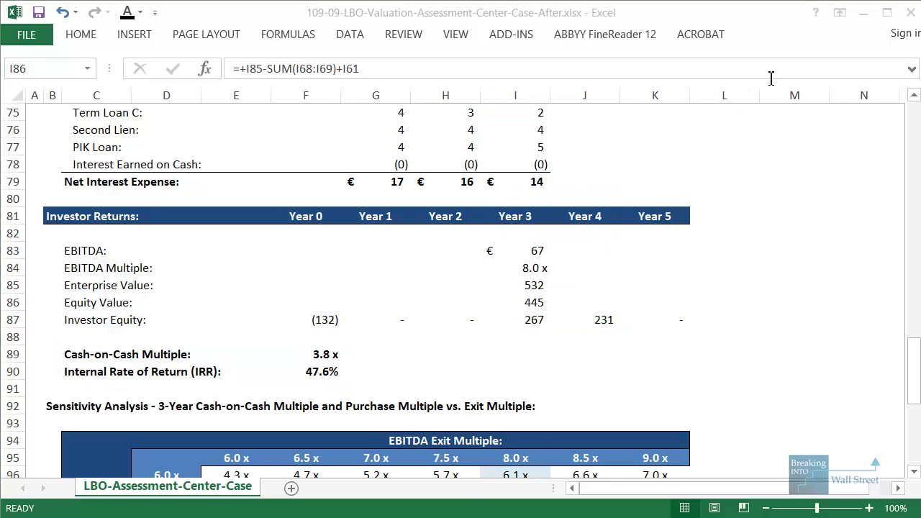
key("alt+Tab")
scroll(532, 216, "down", 10)
left_click(487, 237)
scroll(487, 230, "up", 2)
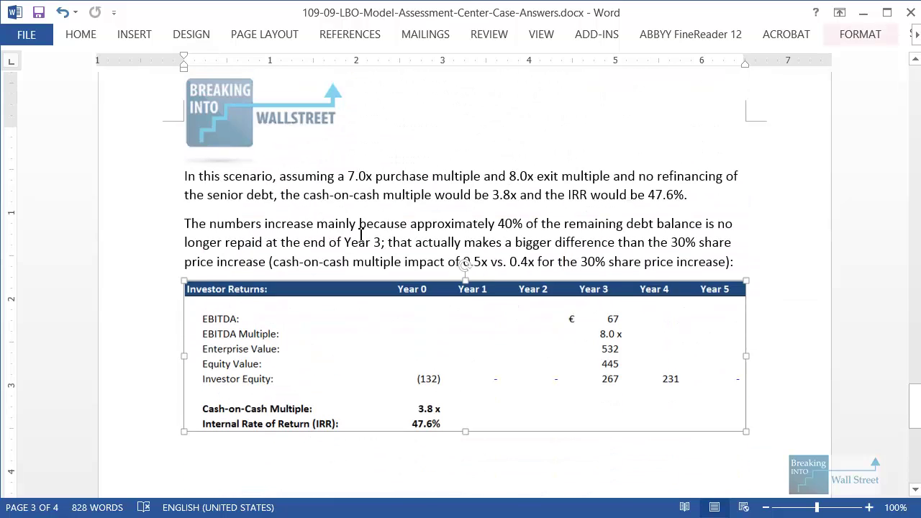
key("alt+Tab")
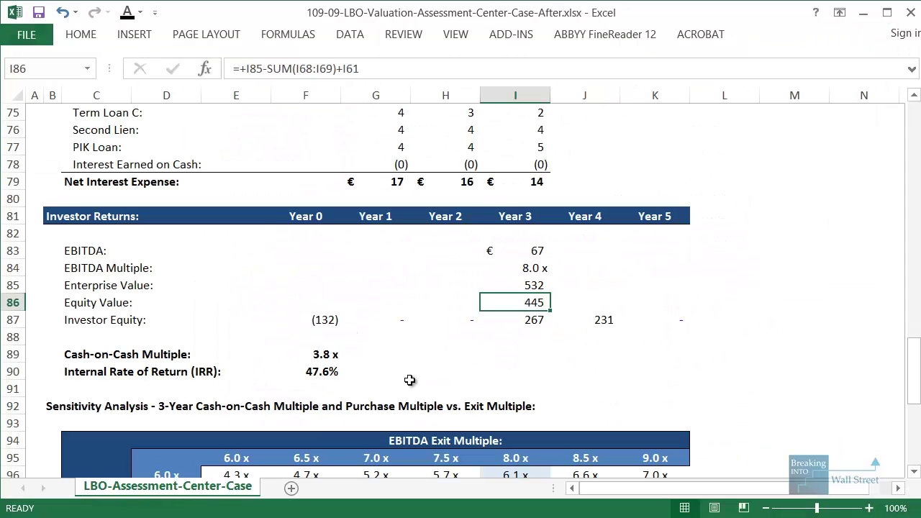
key("alt+Tab")
left_click(390, 229)
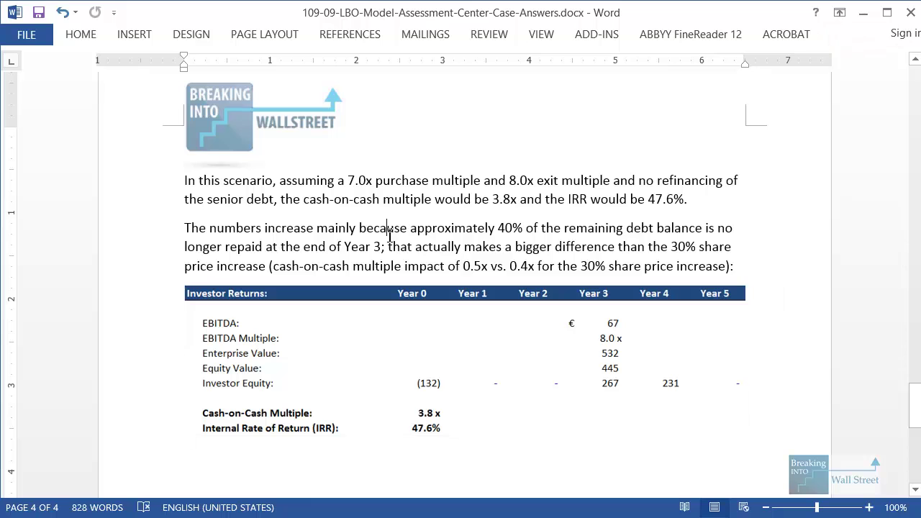
left_click_drag(389, 238, 756, 277)
left_click(756, 277)
Go back to the title of the case study document in Word.
scroll(899, 350, "up", 2)
left_click_drag(915, 399, 907, 66)
left_click(407, 228)
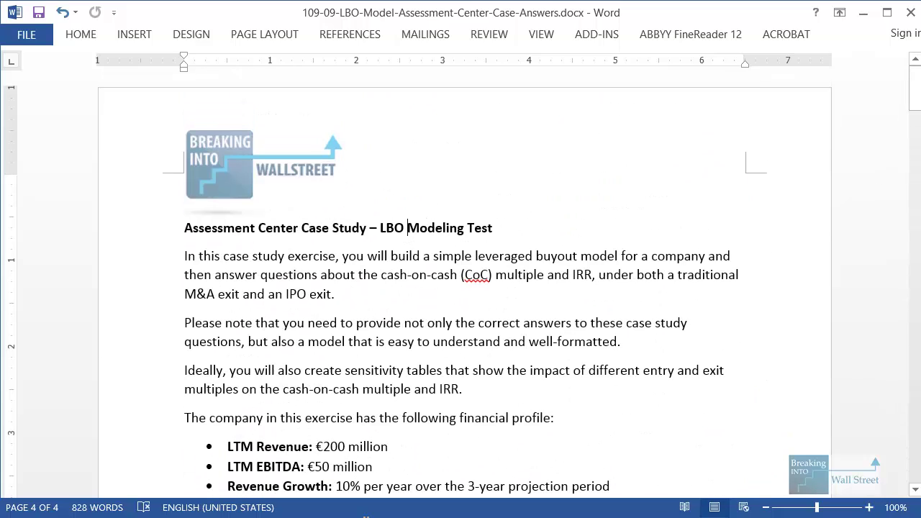
Switch to Excel and look over the LBO model's Assumptions, financial statements and Investor Returns sections.
key("alt+Tab")
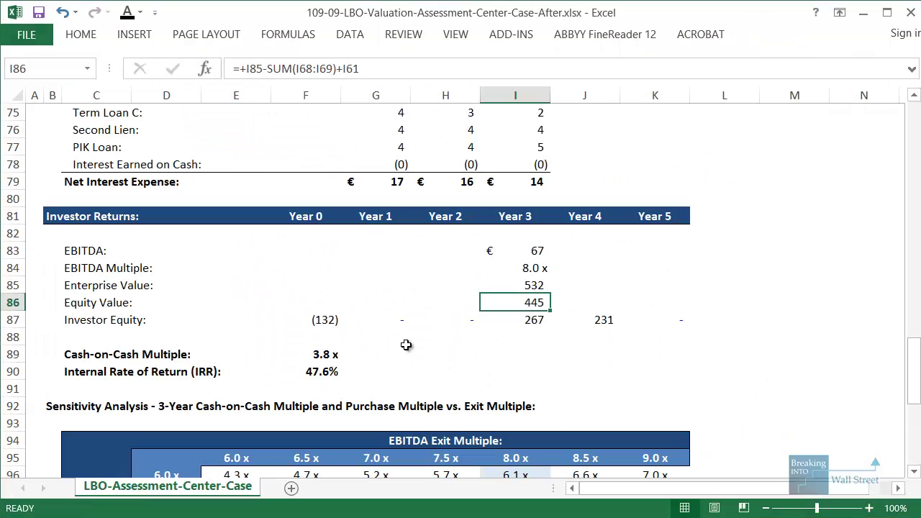
scroll(440, 321, "down", 1)
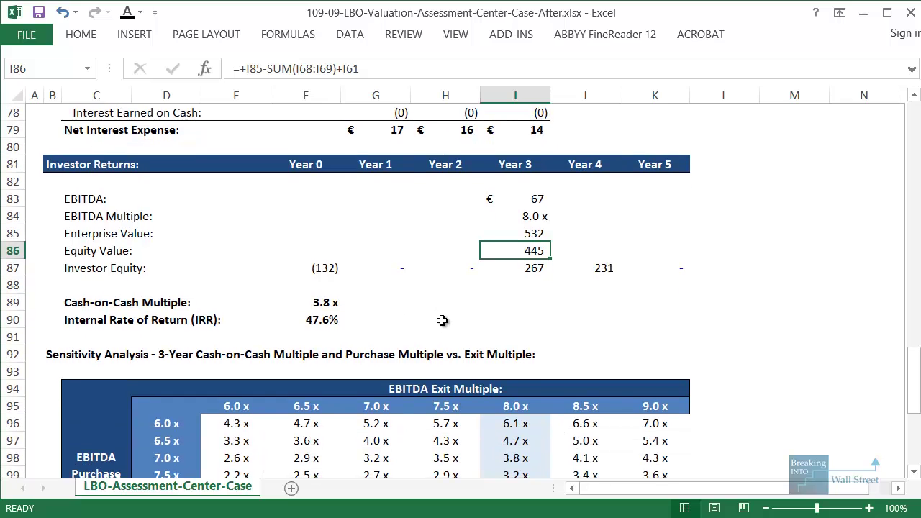
scroll(533, 306, "up", 4)
left_click(541, 305)
scroll(541, 303, "up", 14)
scroll(514, 242, "up", 7)
scroll(113, 161, "down", 1)
mouse_move(44, 108)
left_mouse_down()
mouse_move(695, 413)
mouse_move(839, 466)
mouse_move(833, 461)
left_mouse_up()
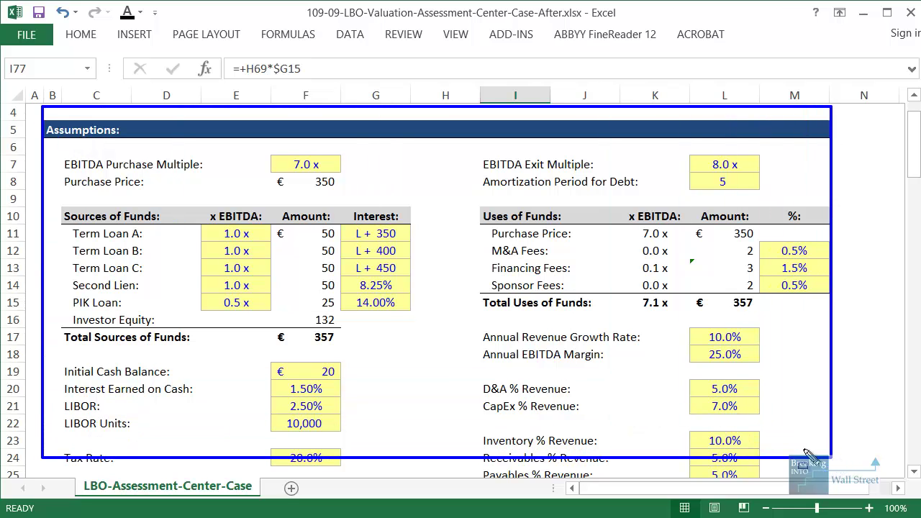
scroll(391, 346, "down", 11)
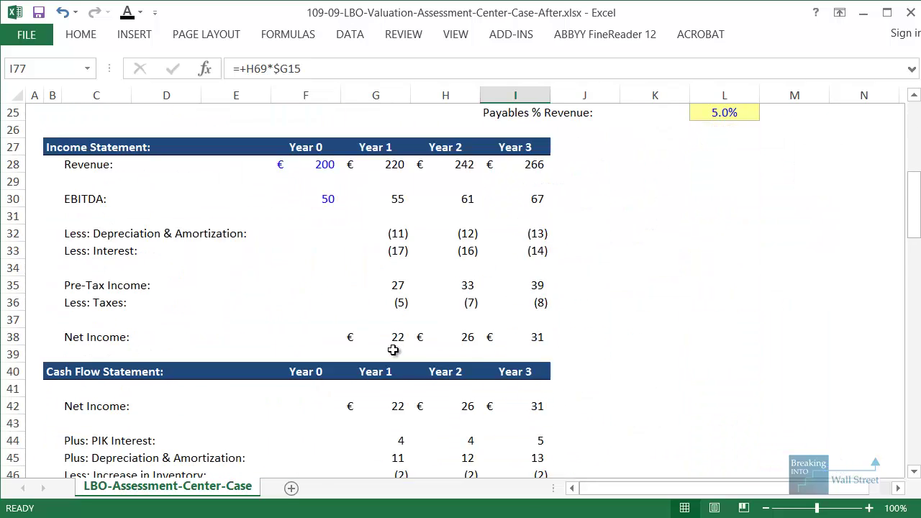
left_click_drag(911, 240, 910, 369)
mouse_move(56, 185)
left_mouse_down()
mouse_move(469, 314)
mouse_move(648, 357)
mouse_move(664, 335)
left_mouse_up()
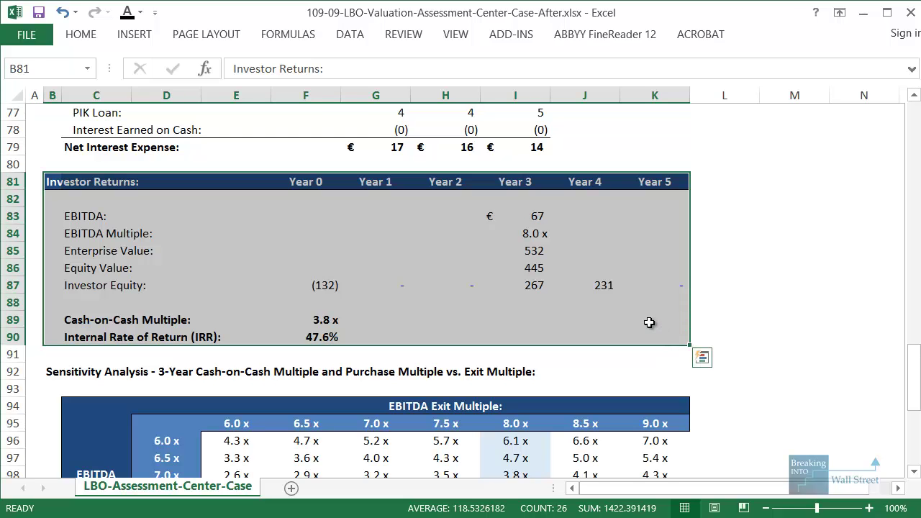
Walk through the model's Assumptions, Income Statement, and Debt Balances & Interest Expense blocks.
scroll(639, 337, "up", 18)
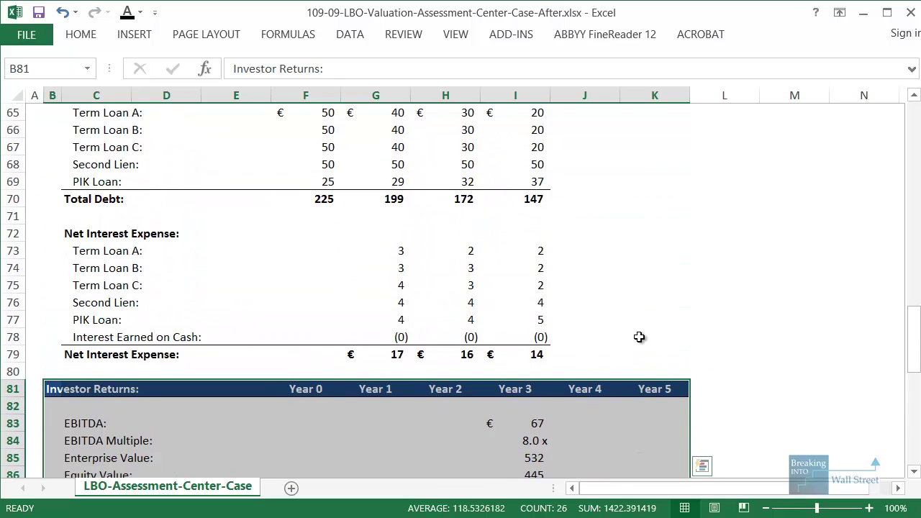
scroll(639, 337, "up", 7)
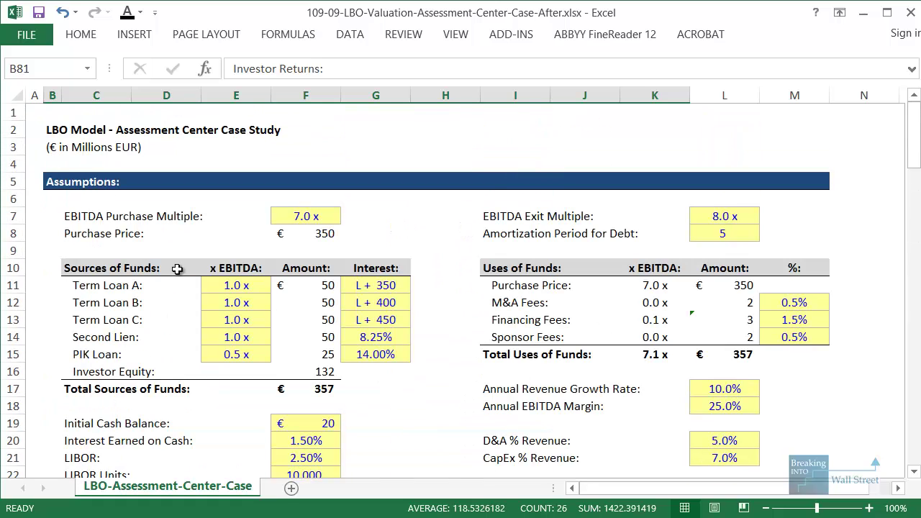
left_click_drag(72, 188, 813, 425)
scroll(724, 387, "down", 6)
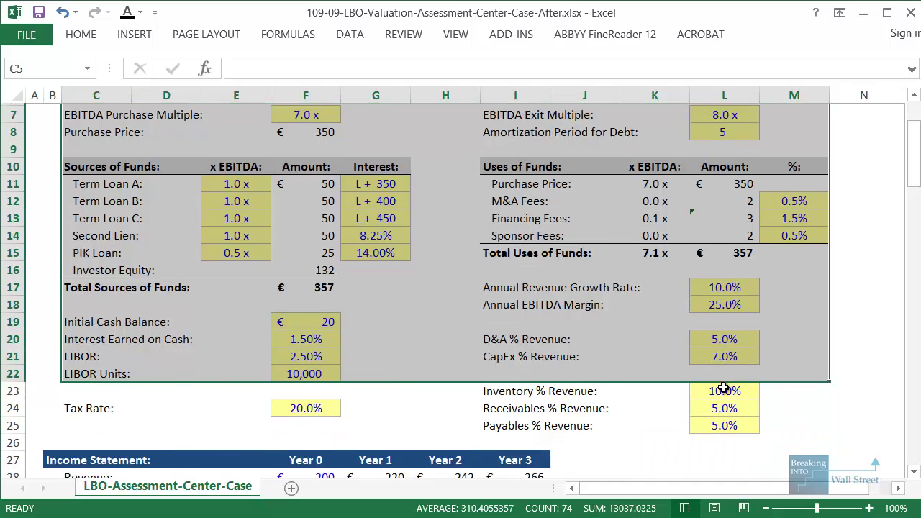
left_click_drag(64, 199, 504, 389)
scroll(503, 382, "down", 4)
scroll(472, 383, "down", 7)
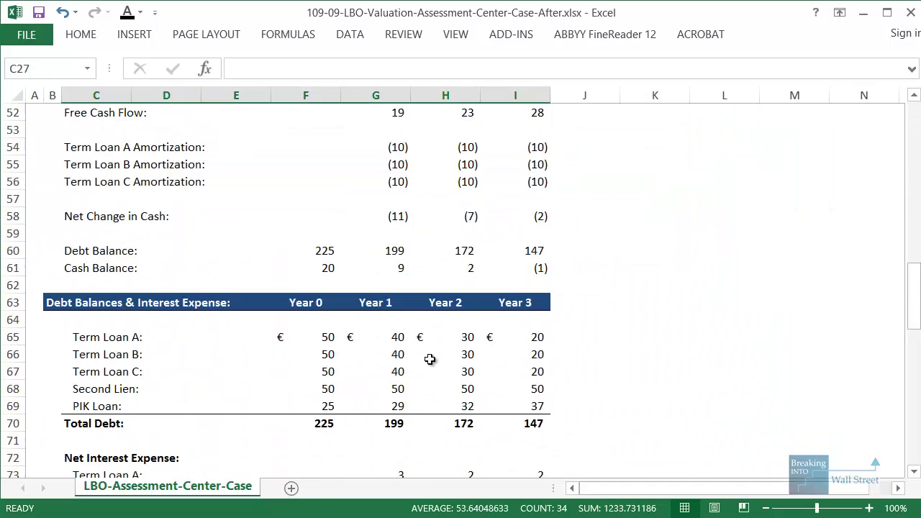
left_click_drag(103, 198, 534, 460)
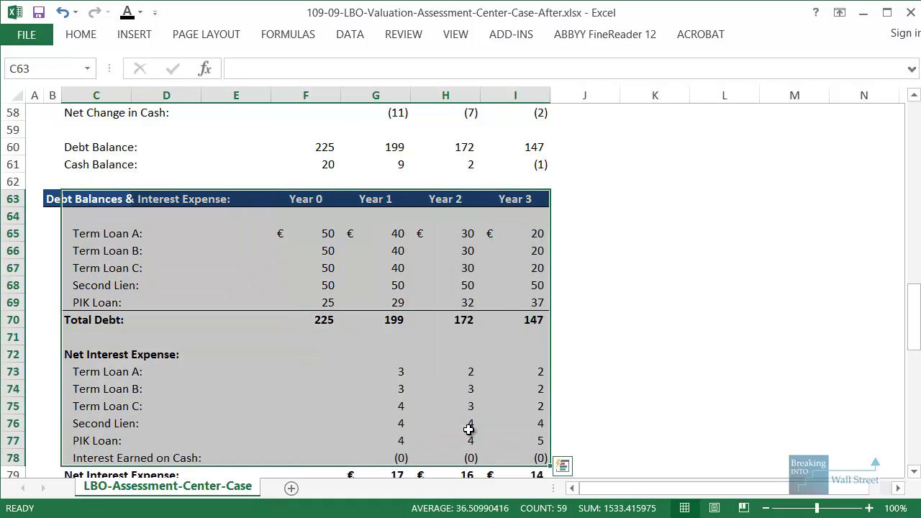
Examine the Investor Returns block, covering the Year 3 EBITDA-to-equity build, Year 0 Investor Equity, cash-on-cash multiple and IRR.
scroll(489, 432, "down", 4)
left_click(72, 306)
mouse_move(77, 313)
left_mouse_down()
mouse_move(699, 379)
mouse_move(654, 469)
left_mouse_up()
scroll(523, 387, "down", 1)
left_click_drag(583, 389, 586, 374)
left_click_drag(39, 238, 715, 433)
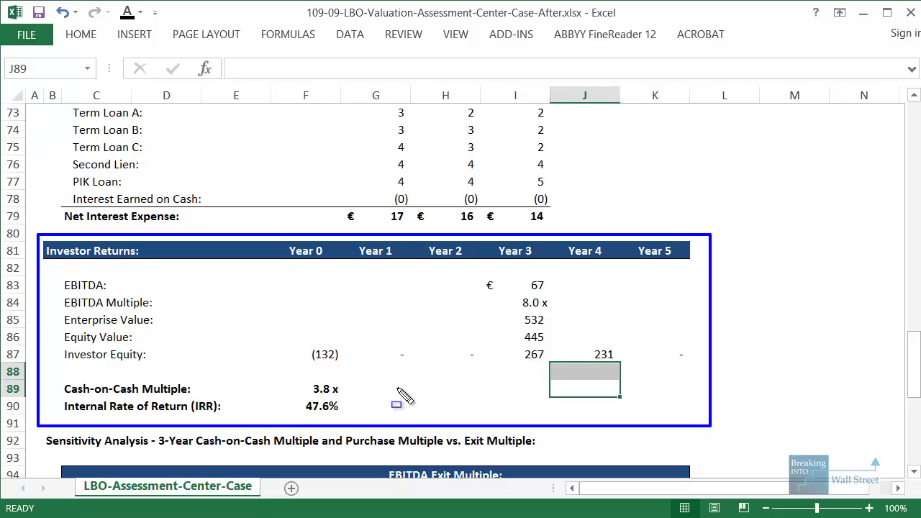
key("Escape")
left_click_drag(536, 354, 537, 281)
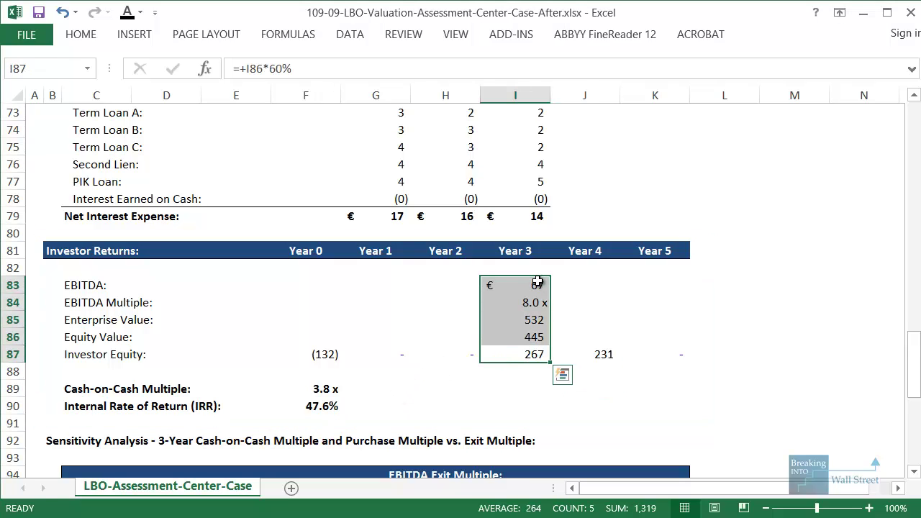
left_click_drag(314, 354, 325, 407)
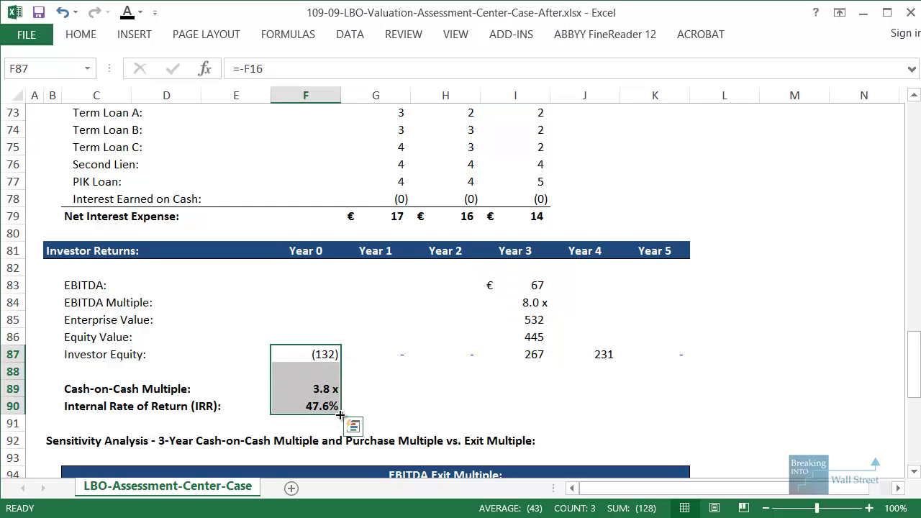
Review the sensitivity table of purchase multiple versus exit multiple.
scroll(151, 340, "down", 3)
left_click_drag(136, 312, 668, 407)
scroll(341, 301, "up", 1)
left_click_drag(329, 285, 322, 298)
left_click(321, 298)
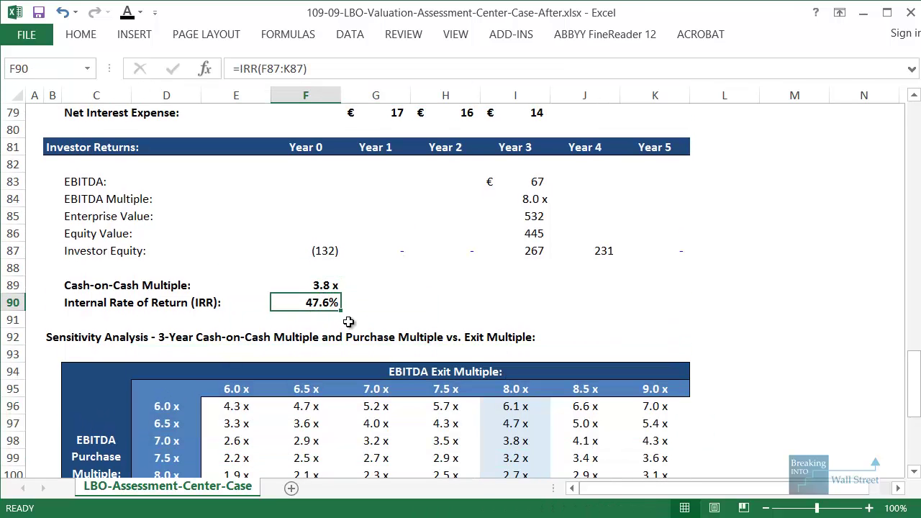
key("alt+a")
key("w")
key("g")
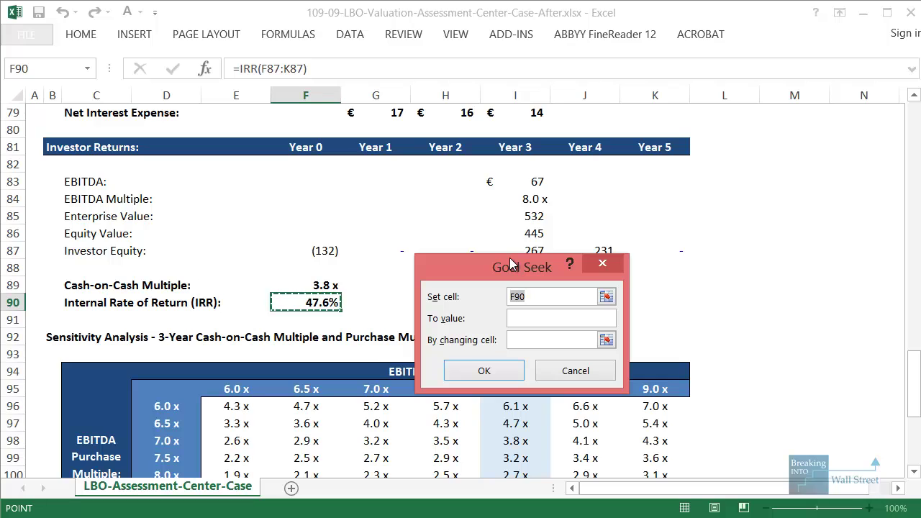
key("Escape")
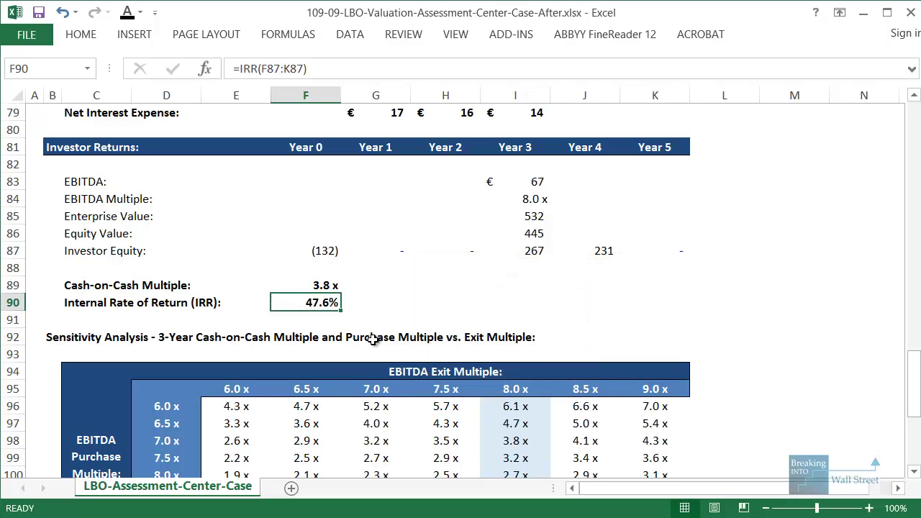
Switch to Word and reread the case study's introduction and the company's financial profile.
left_click(376, 337)
key("alt+Tab")
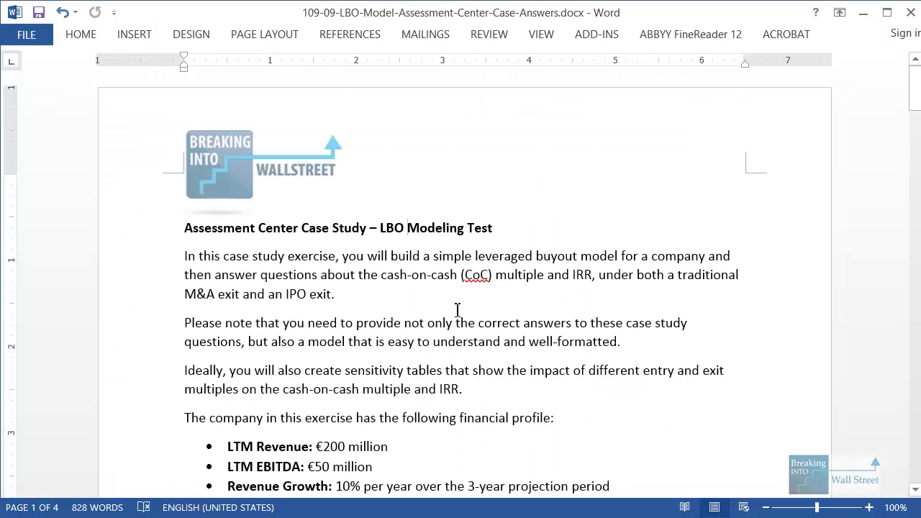
scroll(457, 309, "down", 3)
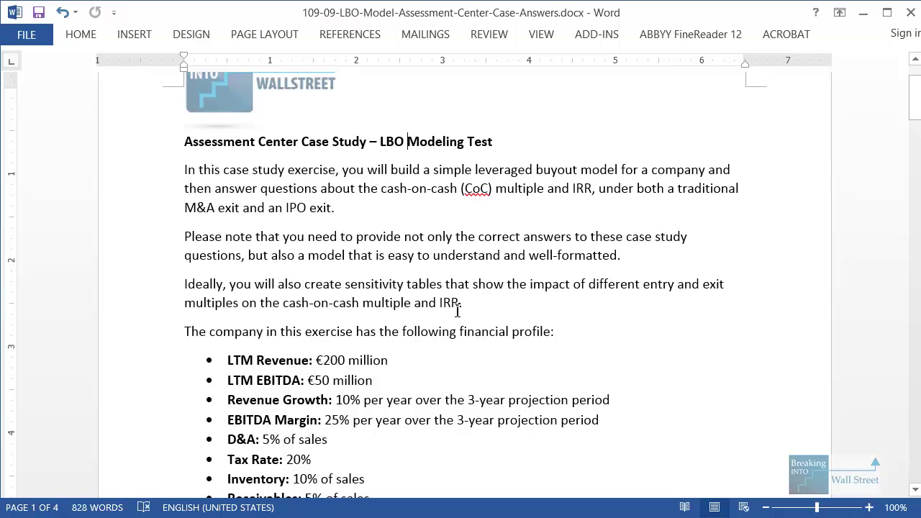
scroll(457, 309, "down", 1)
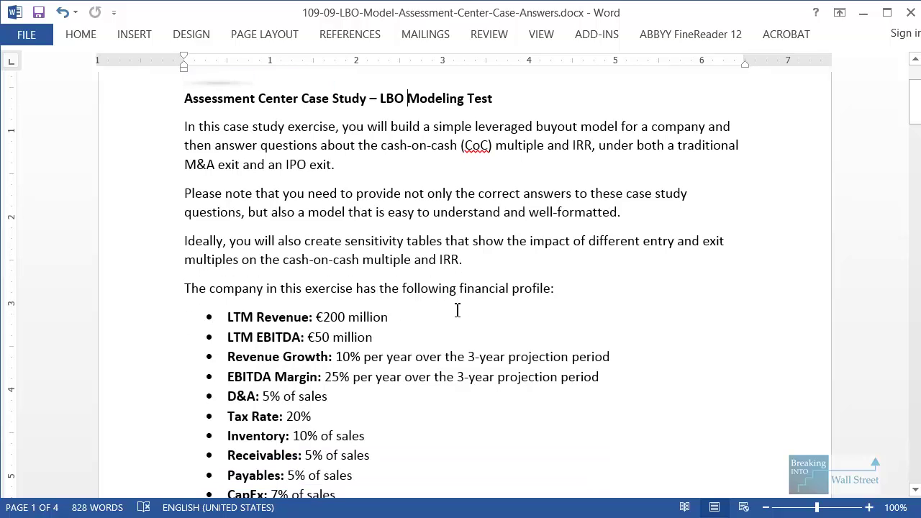